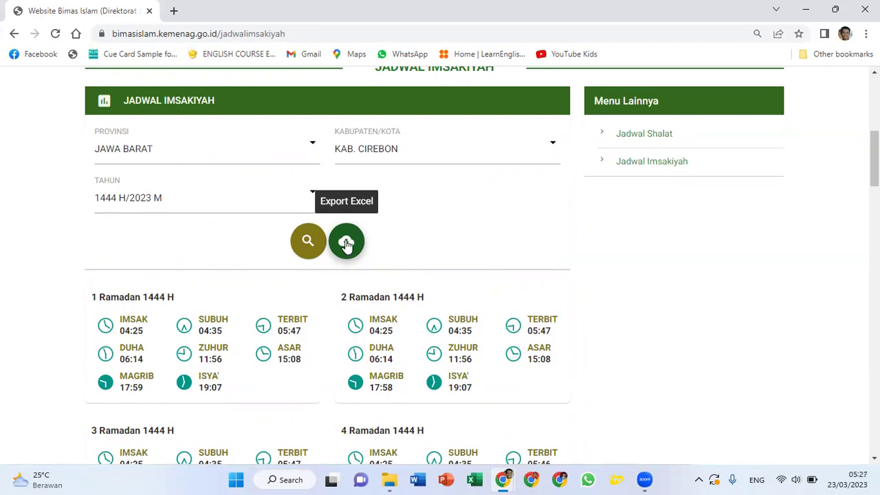
# Step: Export the Imsakiyah schedule for Kab. Cirebon, 1444 H/2023 M, to Excel and open the downloaded file in a maximized window
pyautogui.click(346, 244)
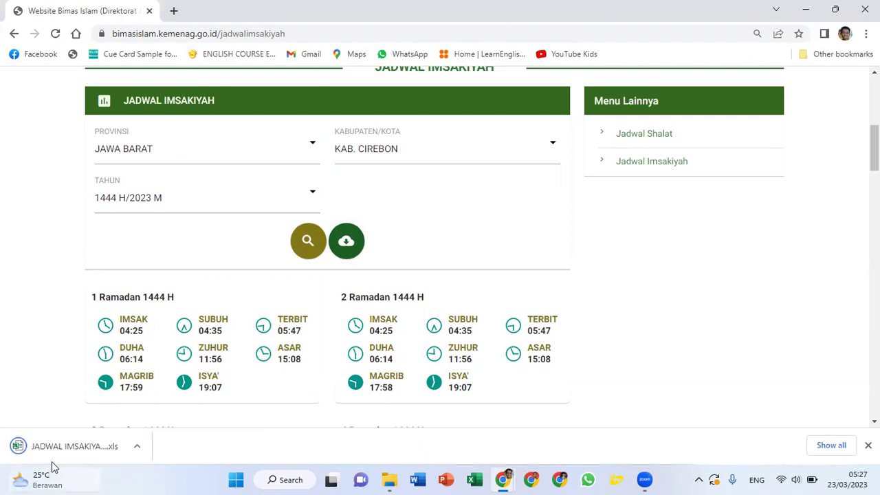
pyautogui.moveTo(56, 464)
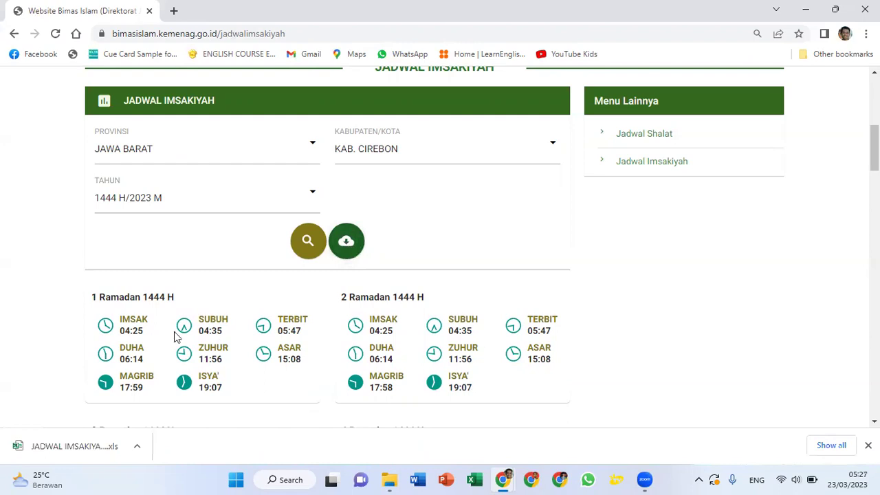
pyautogui.click(76, 446)
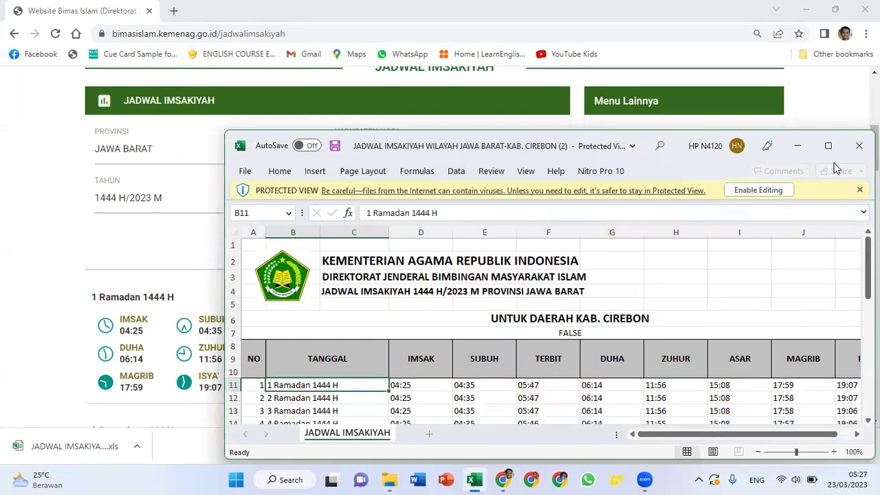
pyautogui.moveTo(829, 151)
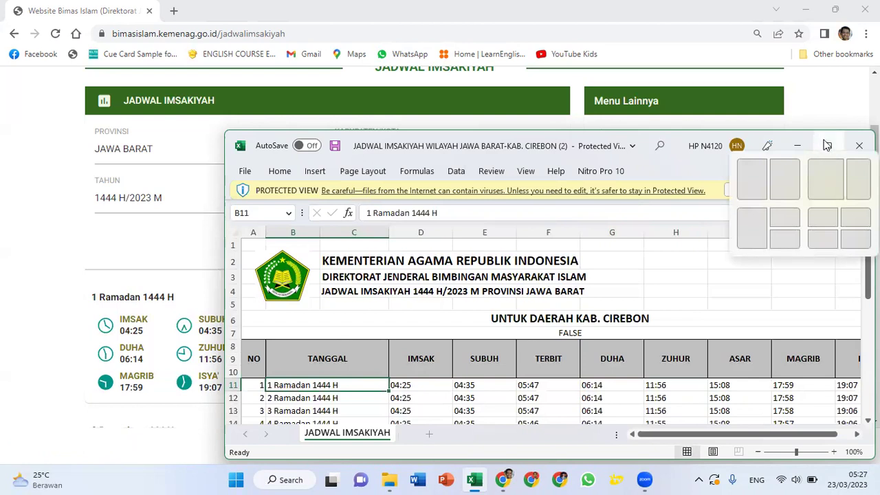
pyautogui.click(825, 145)
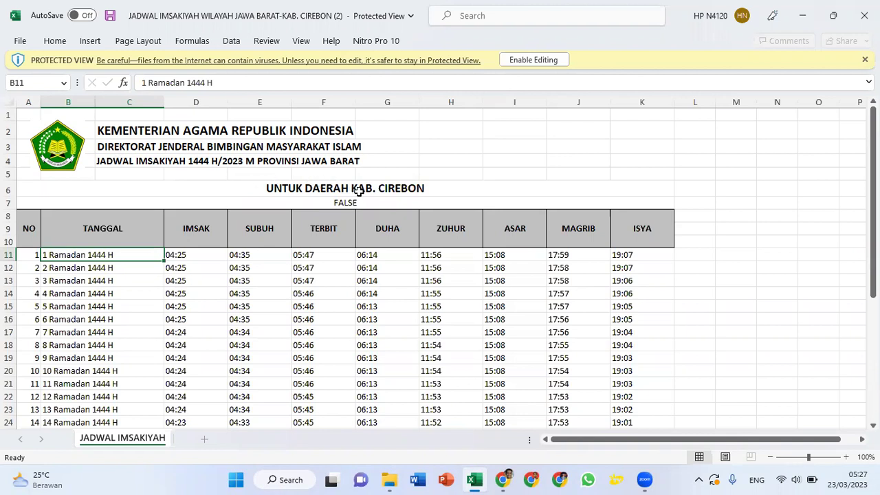
# Step: Enable editing of the protected workbook and clear the FALSE entry in row 7 below the region title
pyautogui.click(226, 186)
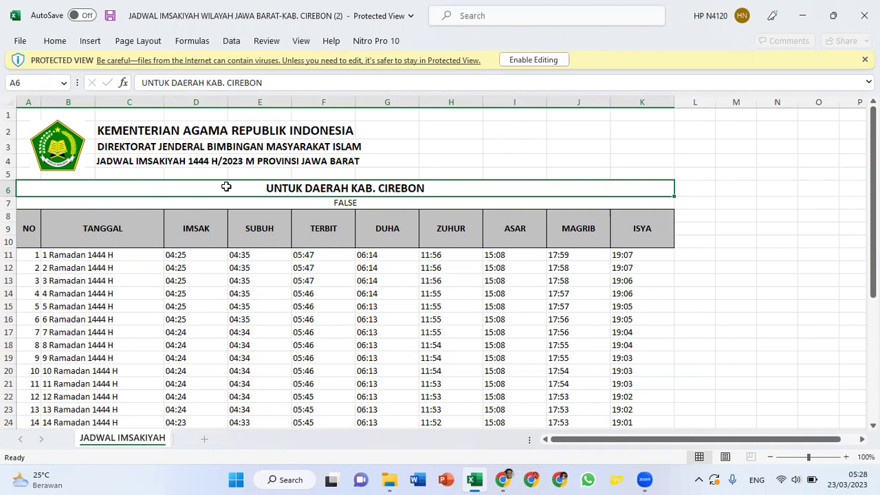
pyautogui.click(231, 146)
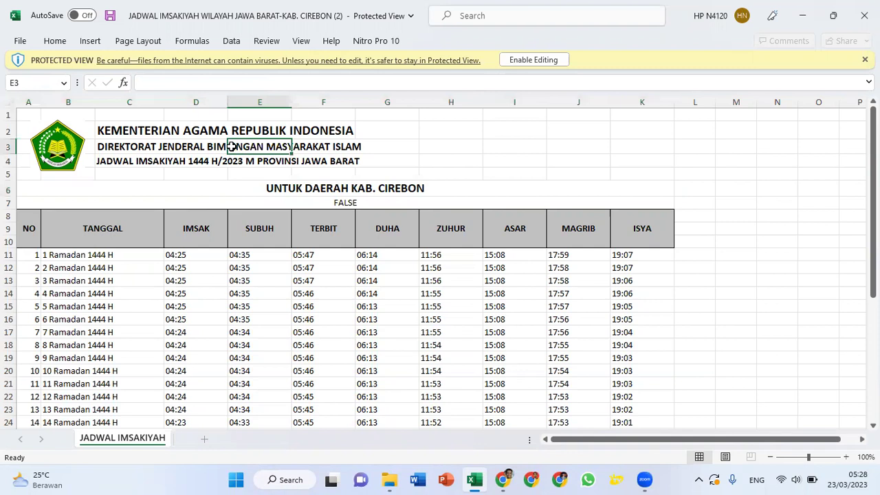
pyautogui.click(116, 148)
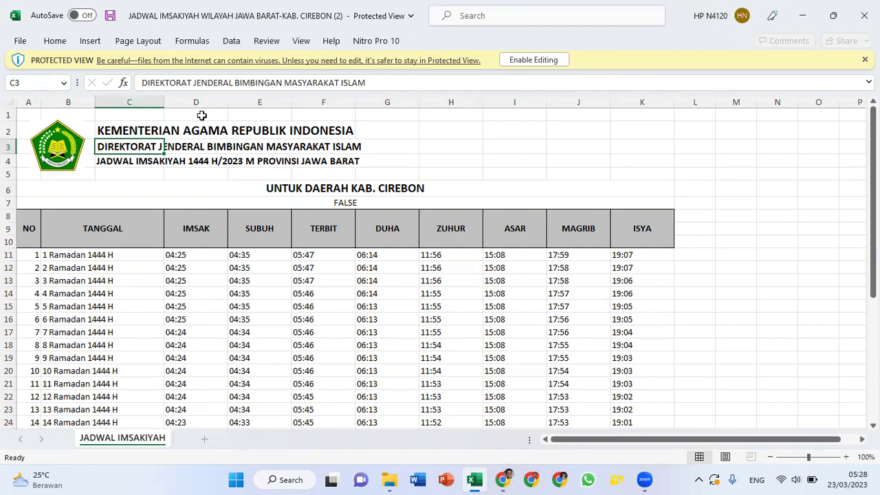
pyautogui.click(526, 60)
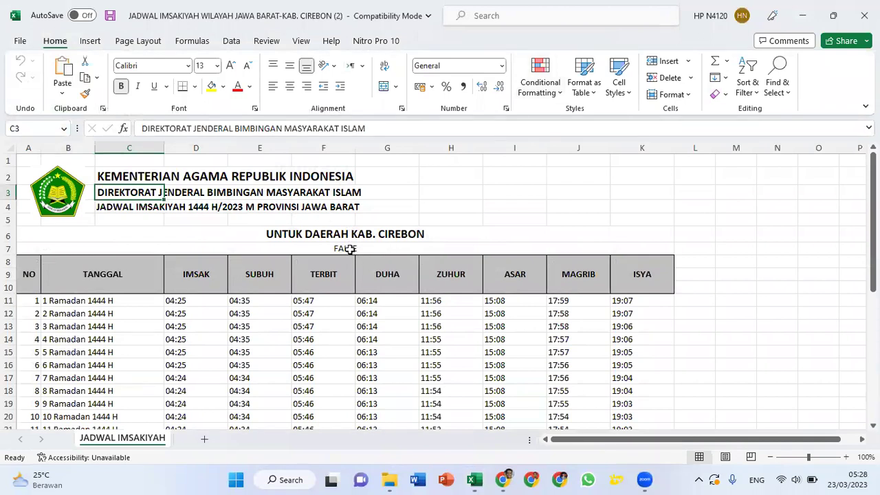
pyautogui.click(350, 248)
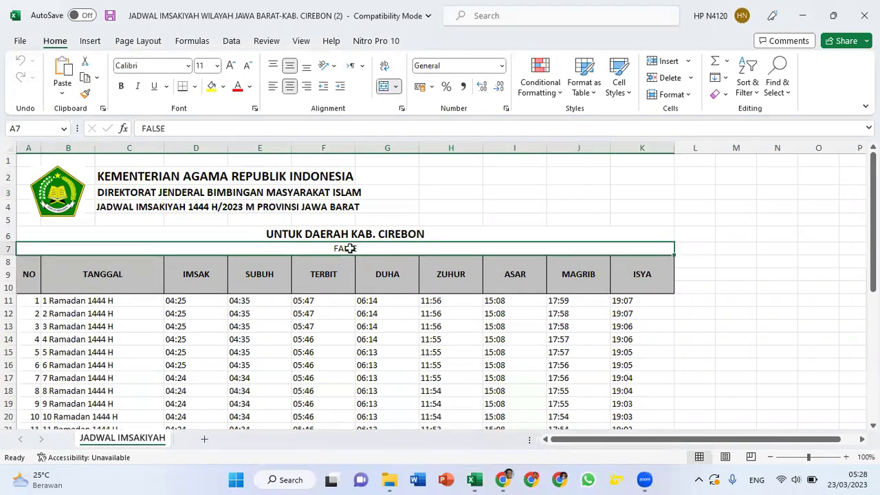
pyautogui.press('Delete')
# Step: Clear the two ministry heading lines in C2:C3 and delete the logo picture beside them
pyautogui.click(119, 180)
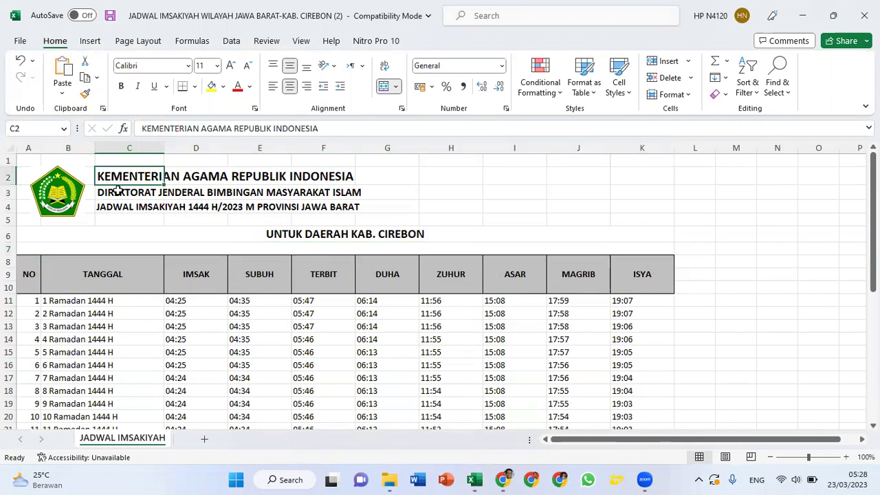
pyautogui.keyDown('shift'); pyautogui.click(119, 192); pyautogui.keyUp('shift')
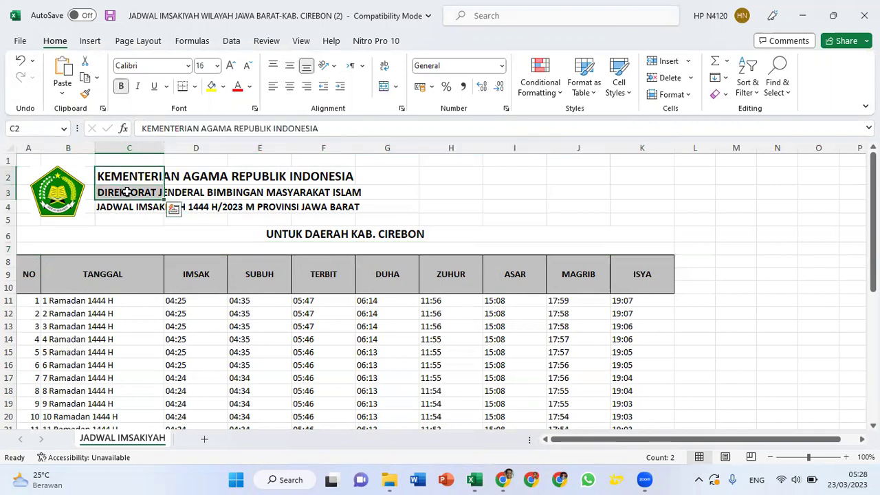
pyautogui.press('Delete')
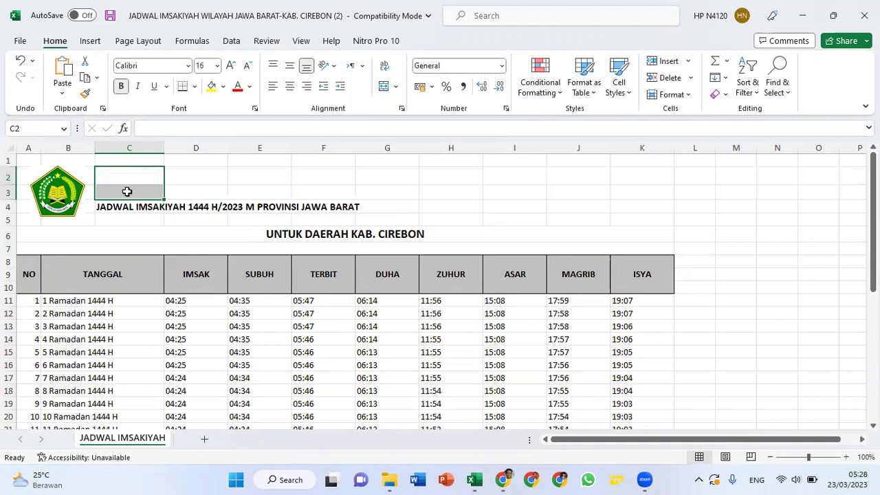
pyautogui.click(53, 184)
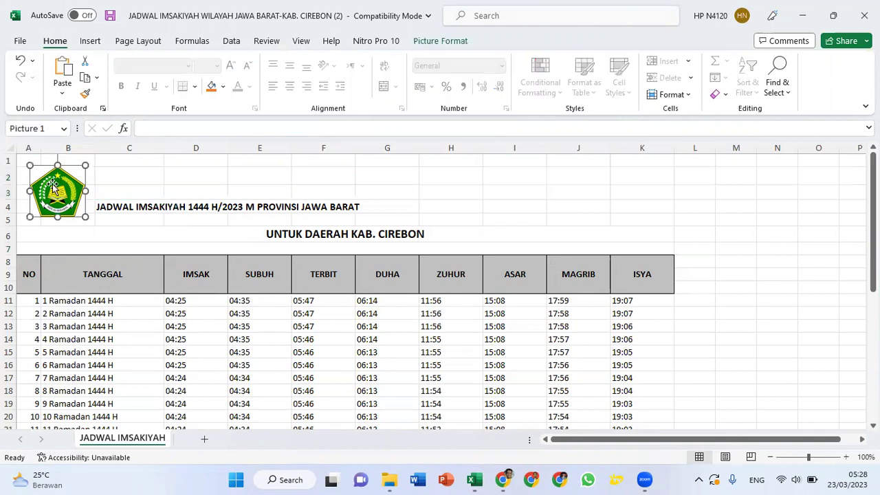
pyautogui.press('Delete')
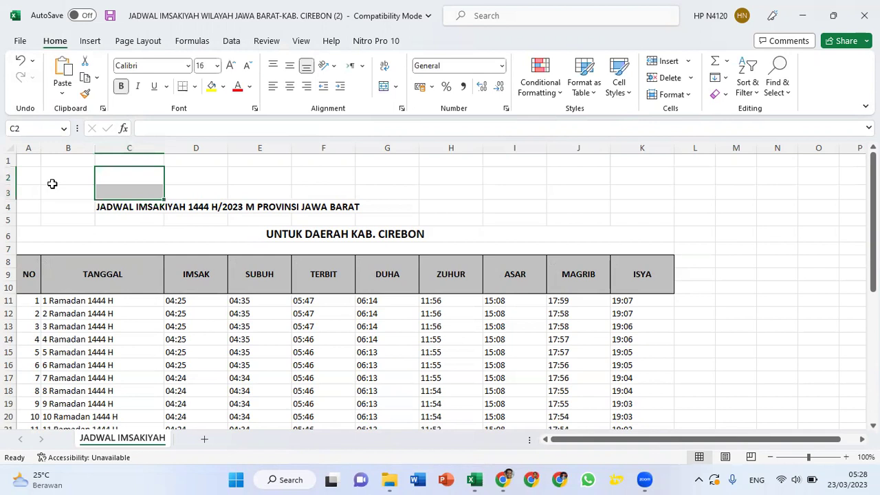
# Step: Enter the heading "DEWAN KEMAKMURAN MASJID" in cell C2
pyautogui.click(120, 174)
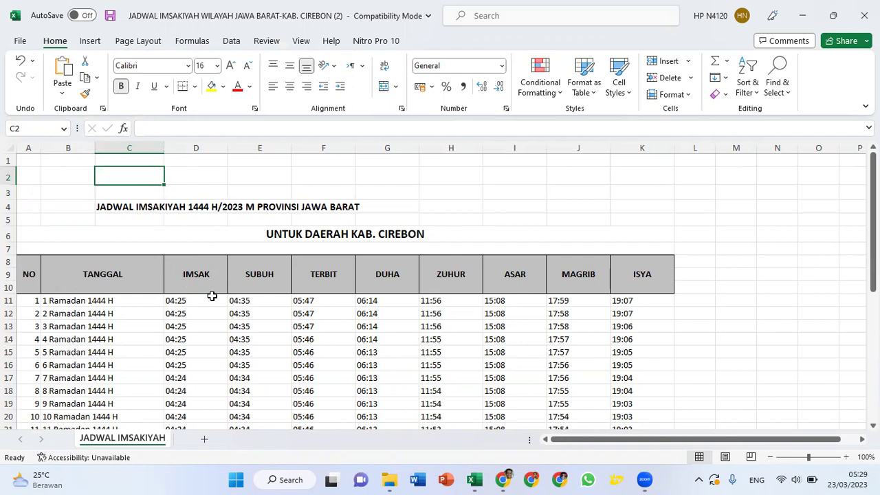
pyautogui.scroll(1, 240, 210)
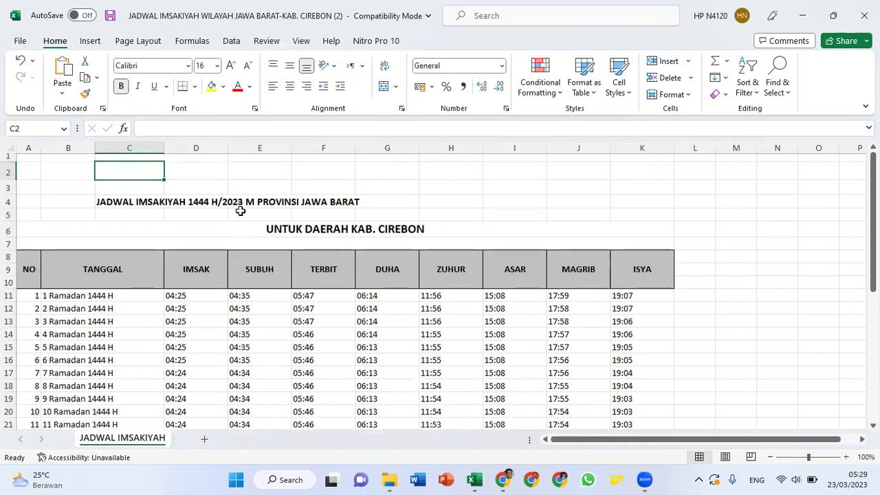
pyautogui.scroll(-1, 240, 210)
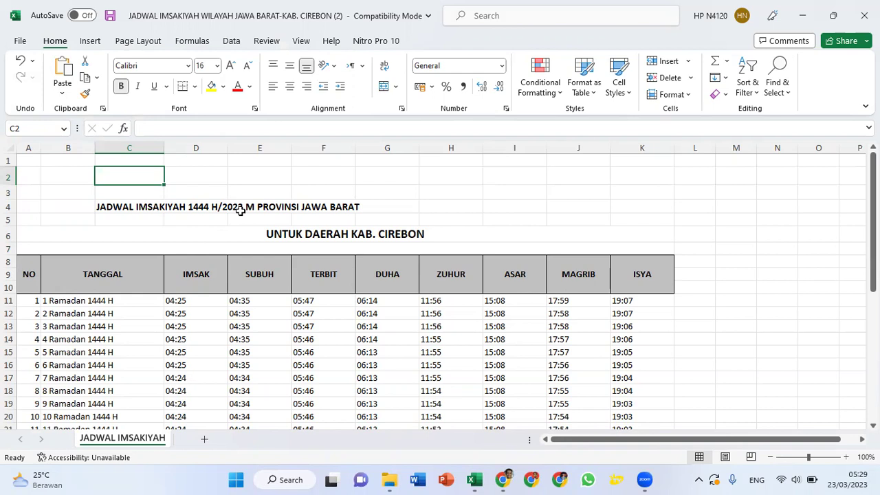
pyautogui.write('DEWAN')
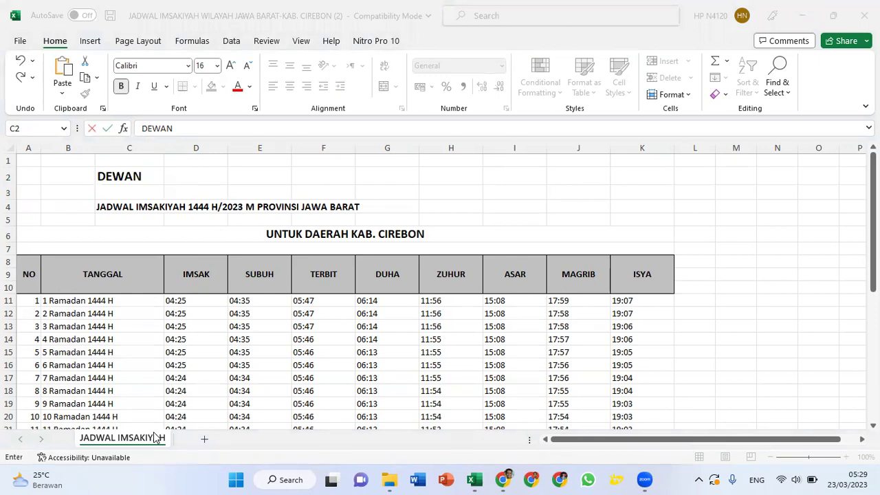
pyautogui.click(140, 178)
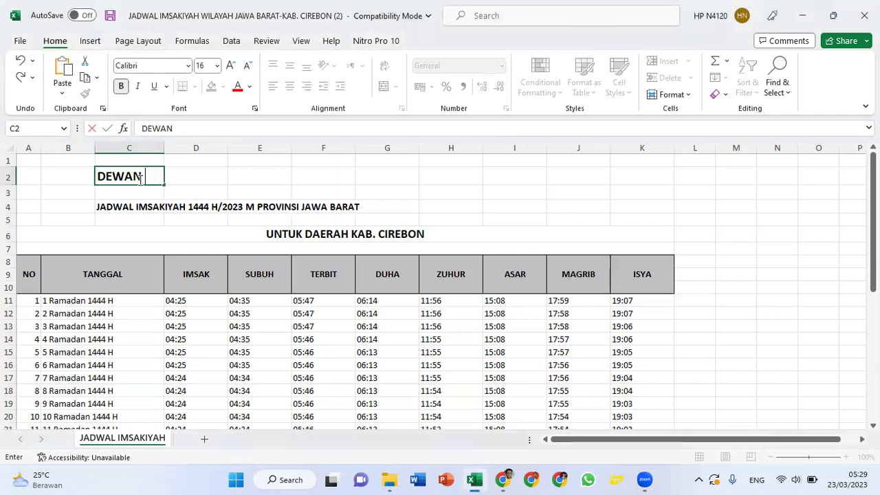
pyautogui.write('KEMAKMURA')
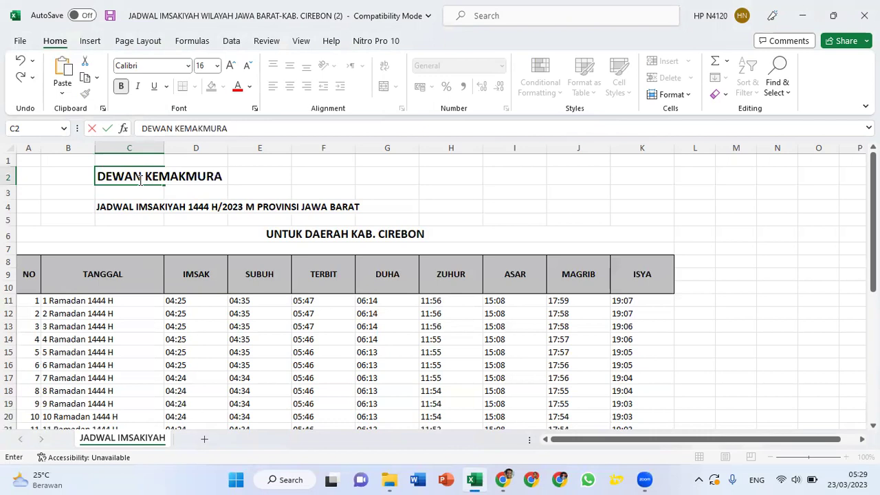
pyautogui.write('N MASJID')
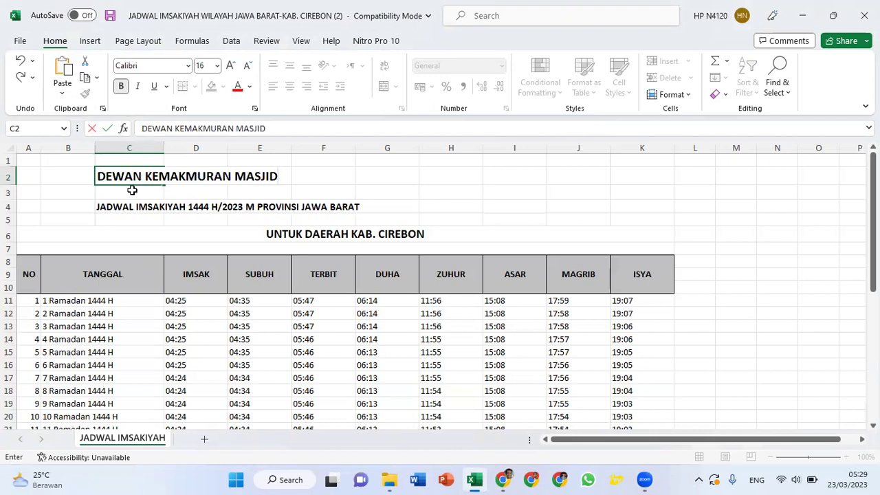
pyautogui.press('Return')
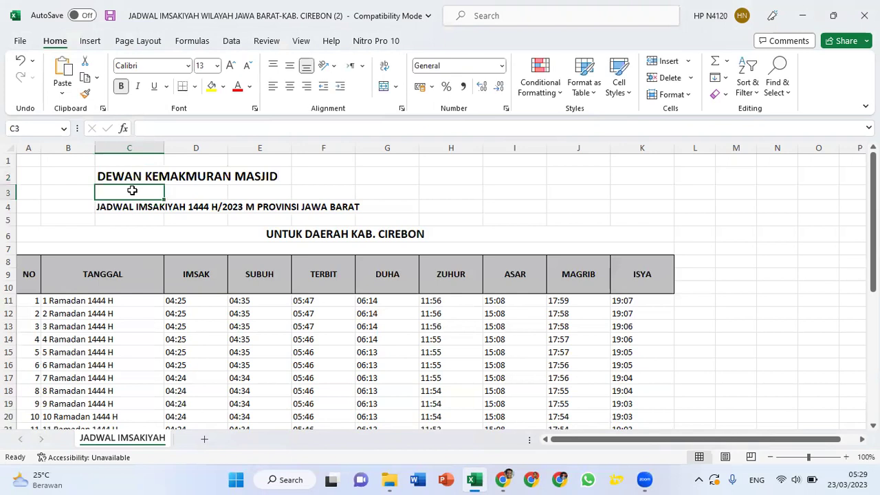
# Step: Enter the mosque name "MIFTAHUL IMAN" in cell C3
pyautogui.write('M')
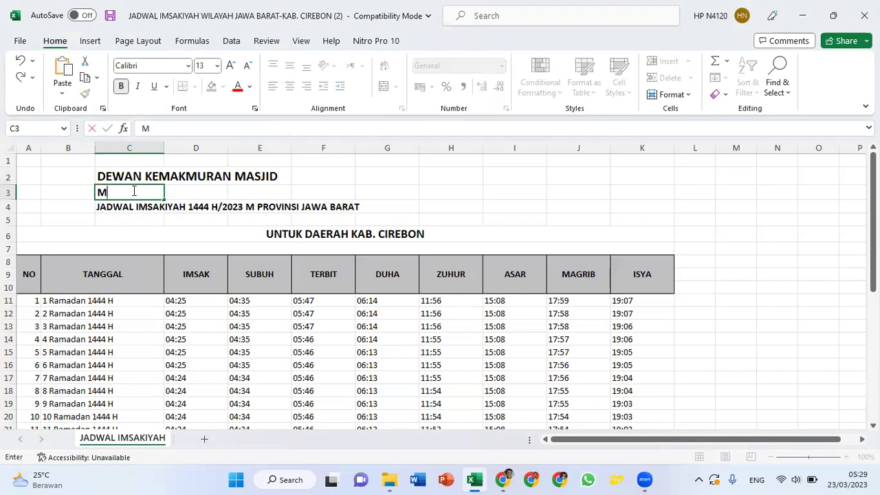
pyautogui.write('IFTAHUL ')
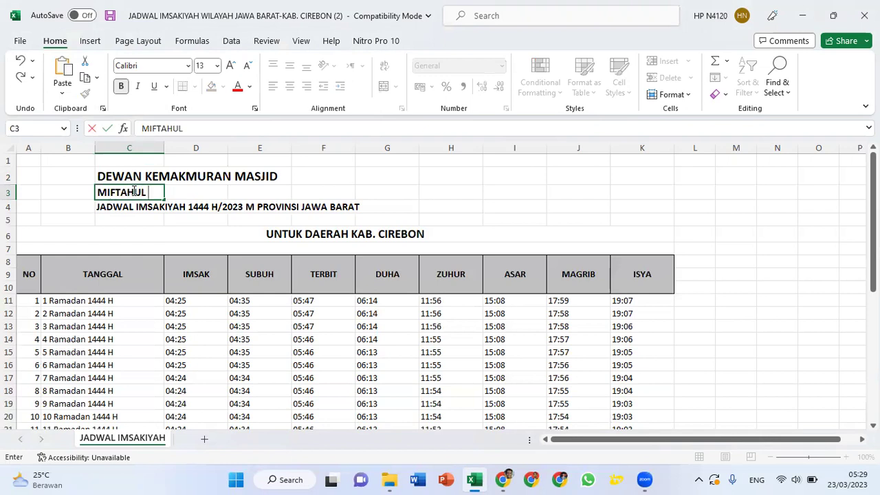
pyautogui.write('IMAN')
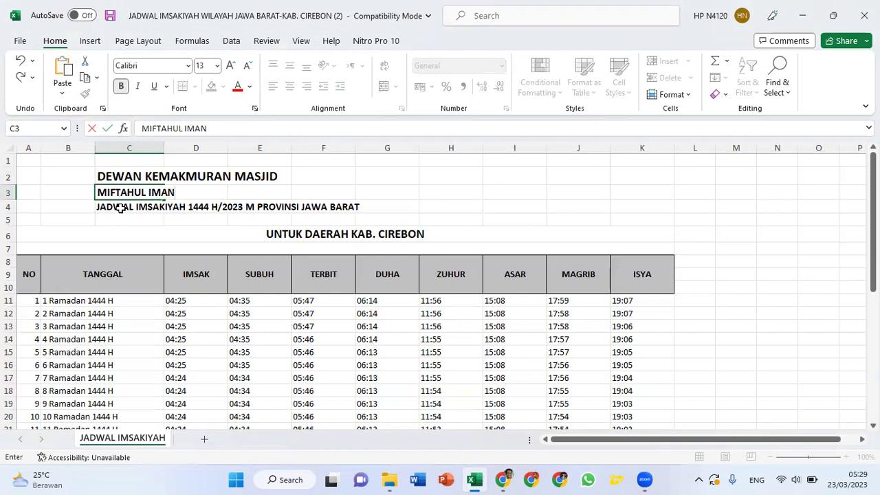
pyautogui.click(120, 209)
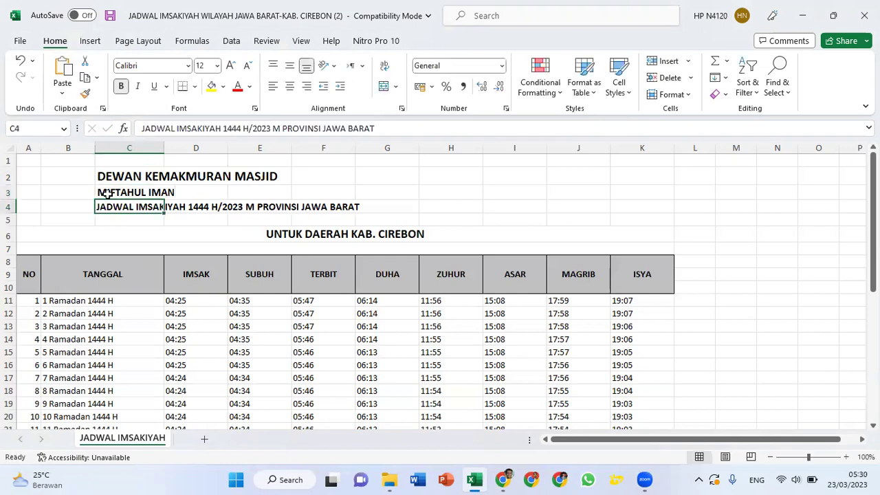
# Step: Set the font size of the mosque name in C3 to 48
pyautogui.click(107, 195)
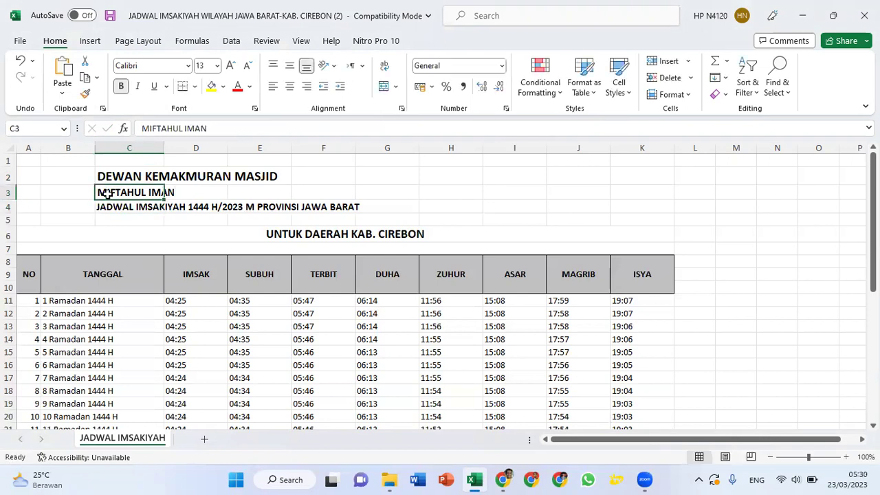
pyautogui.click(216, 65)
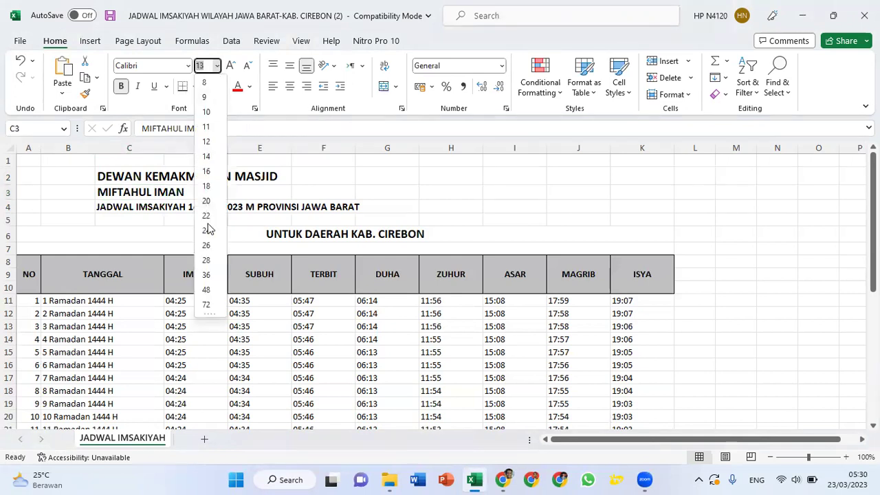
pyautogui.click(206, 291)
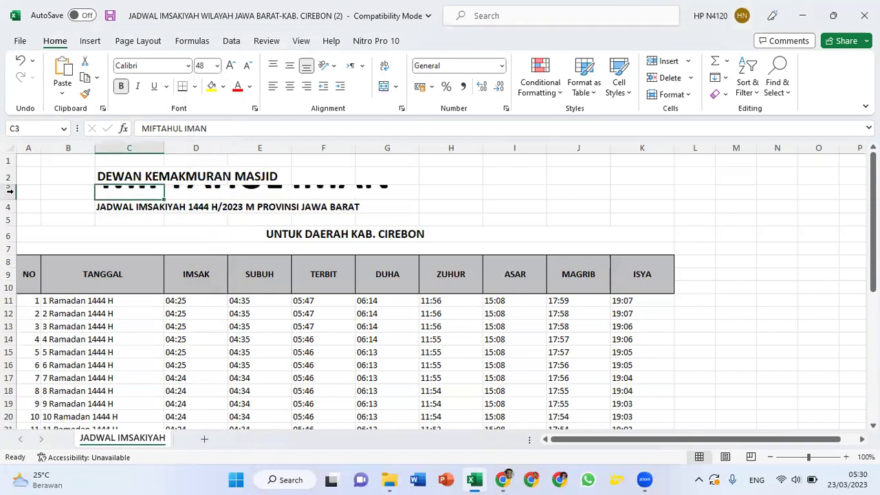
# Step: Middle-align the mosque name vertically in C3 and increase the height of row 3 until the full text fits
pyautogui.click(291, 71)
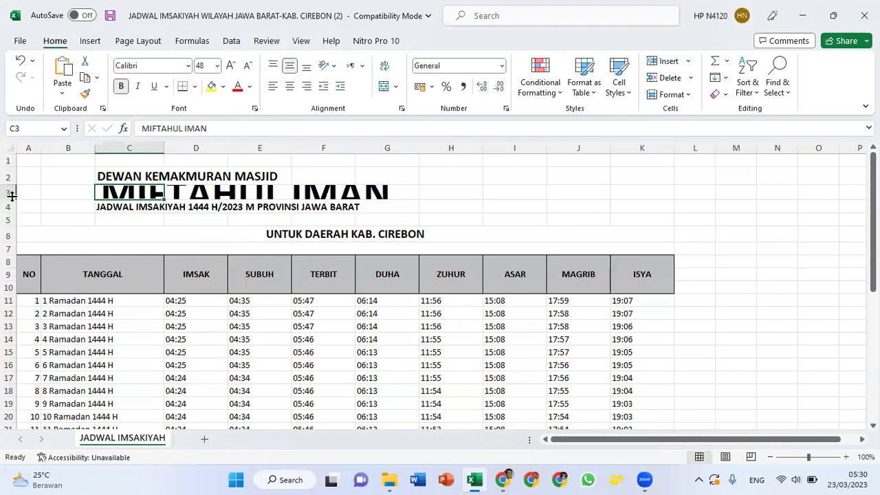
pyautogui.moveTo(12, 199); pyautogui.dragTo(13, 238)
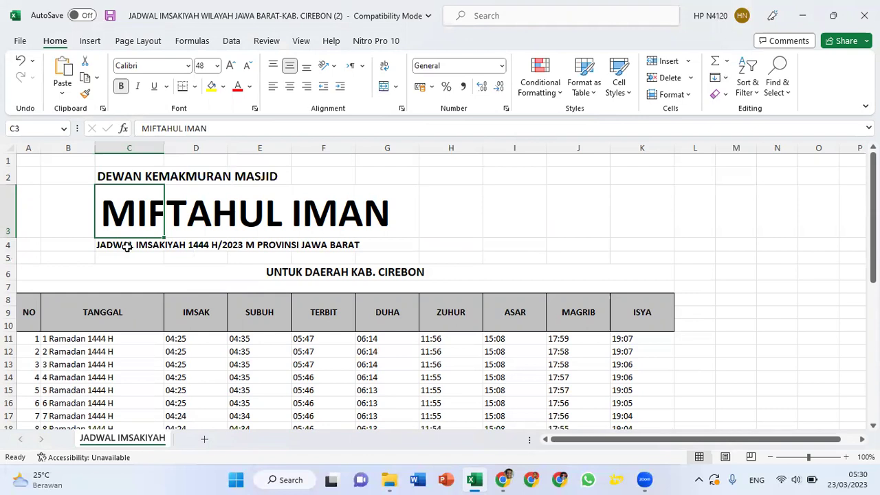
pyautogui.click(89, 41)
pyautogui.click(163, 93)
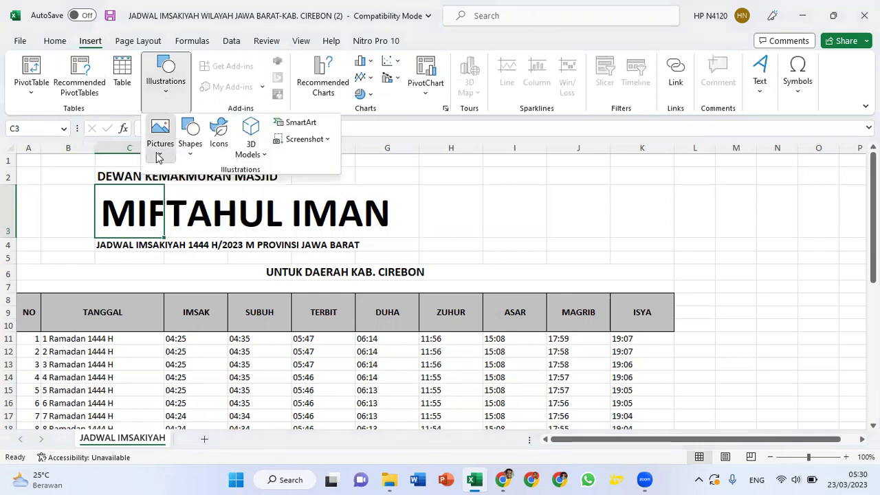
pyautogui.click(159, 155)
pyautogui.click(176, 194)
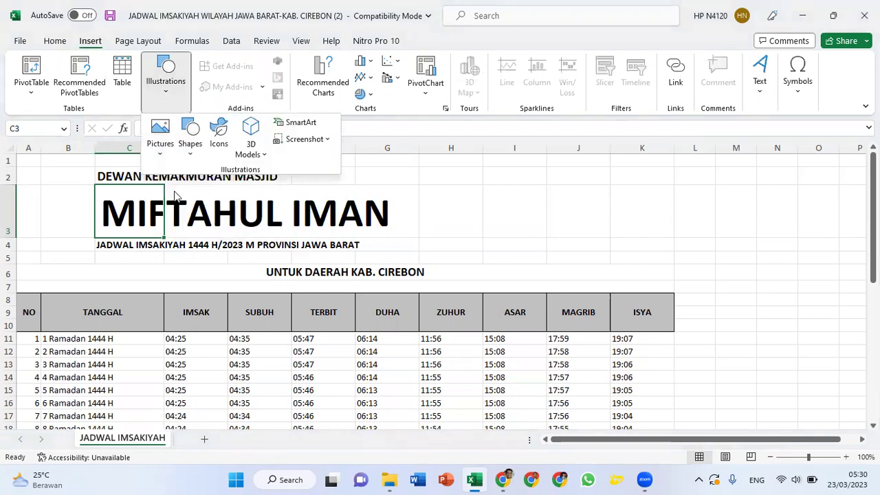
pyautogui.click(282, 268)
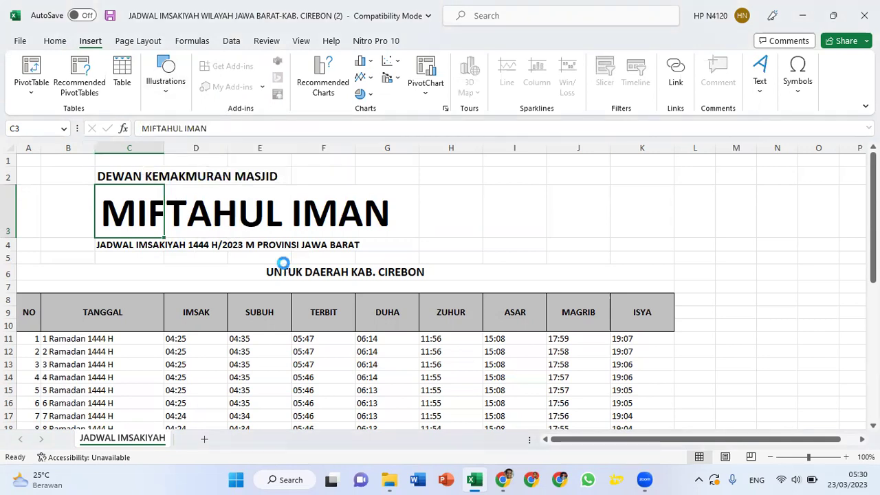
pyautogui.scroll(-3, 326, 199)
pyautogui.scroll(-10, 327, 200)
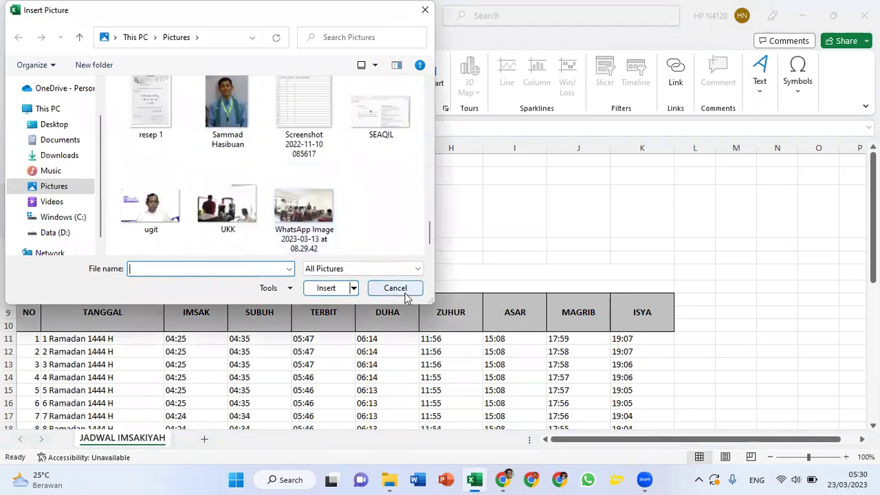
pyautogui.click(59, 140)
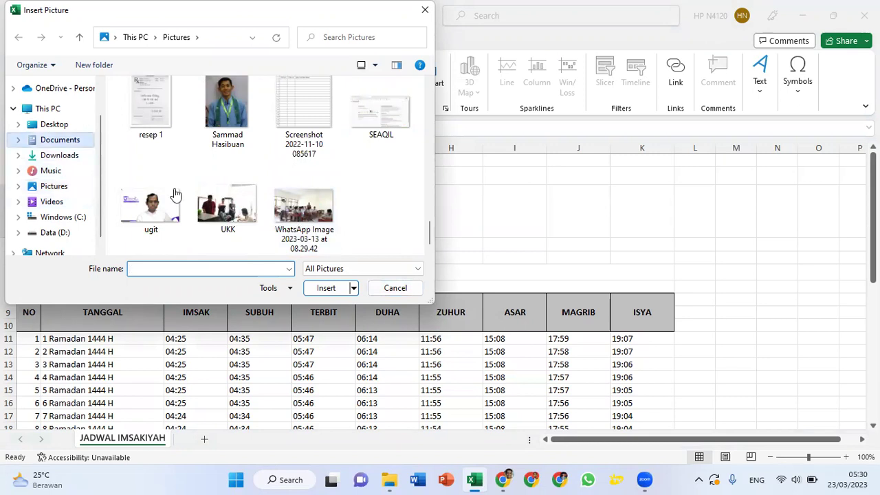
pyautogui.scroll(-1, 289, 194)
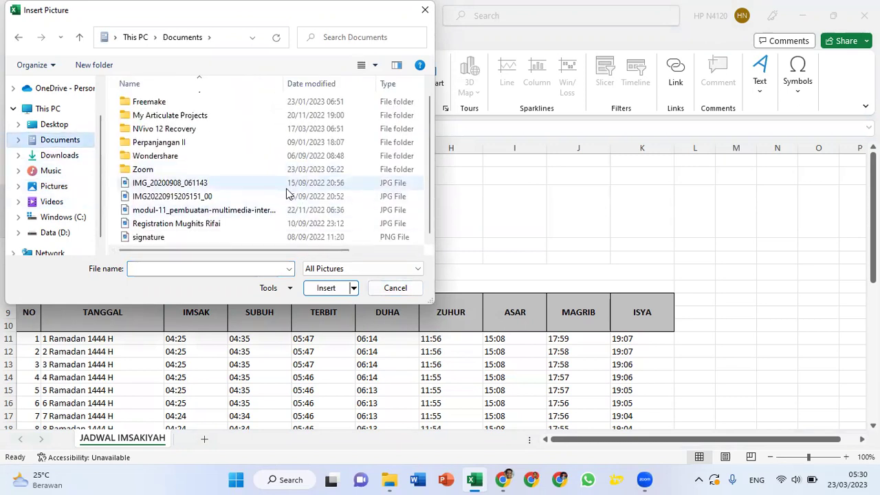
pyautogui.click(401, 289)
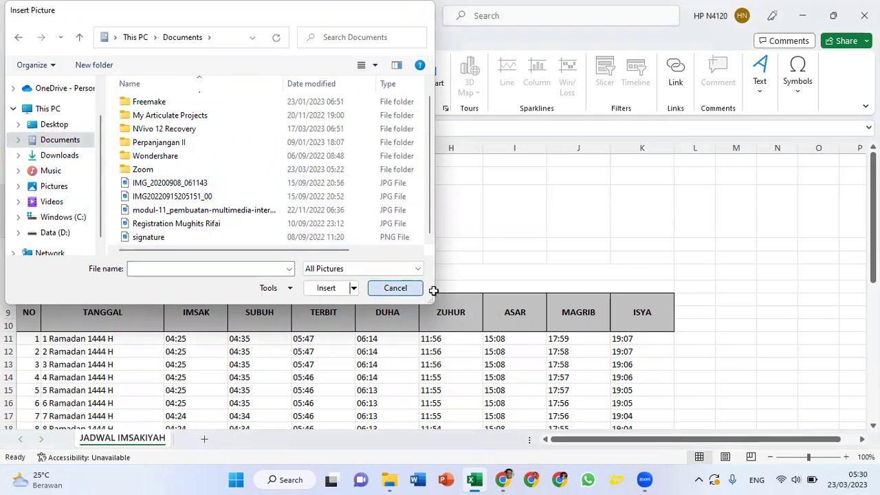
pyautogui.click(80, 203)
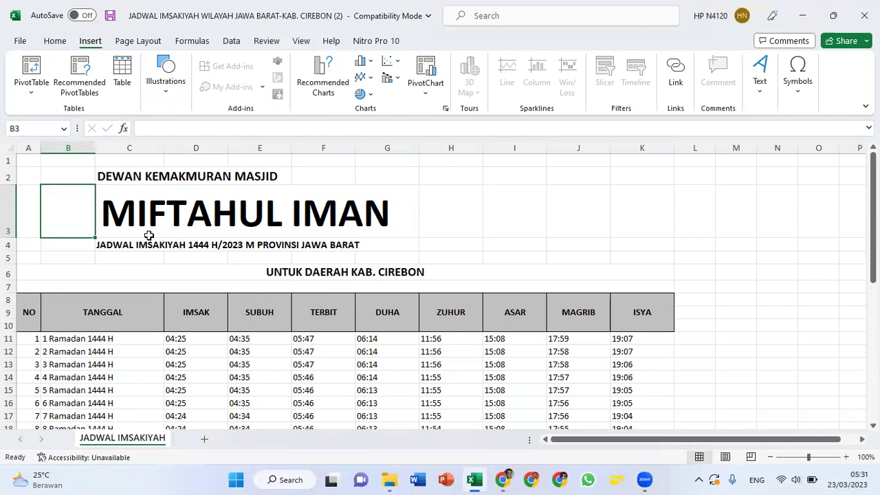
# Step: Unmerge the TANGGAL cells across columns B and C for all thirty Ramadan dates, rows 11 to 40
pyautogui.scroll(-2, 159, 303)
pyautogui.scroll(-2, 159, 303)
pyautogui.scroll(2, 158, 303)
pyautogui.scroll(1, 158, 303)
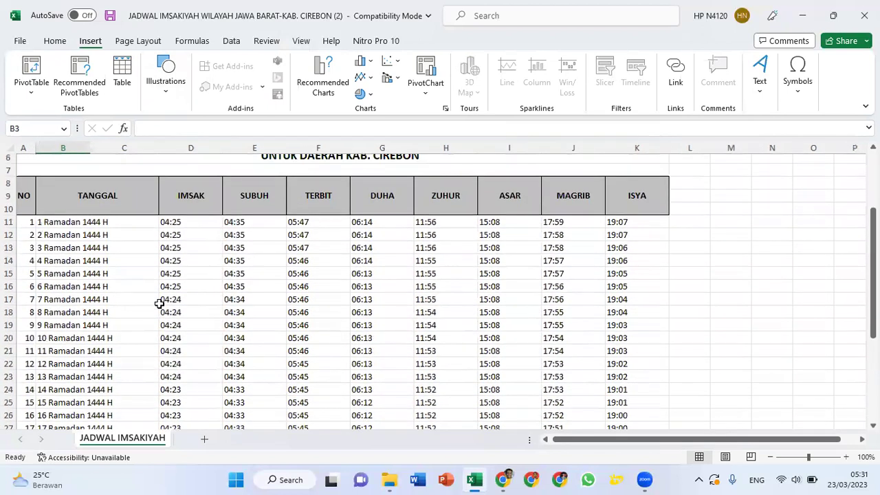
pyautogui.click(123, 220)
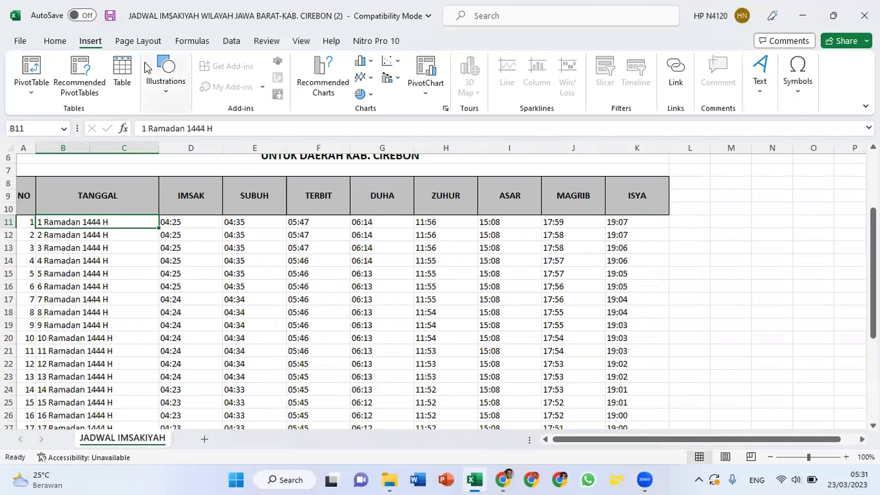
pyautogui.click(58, 41)
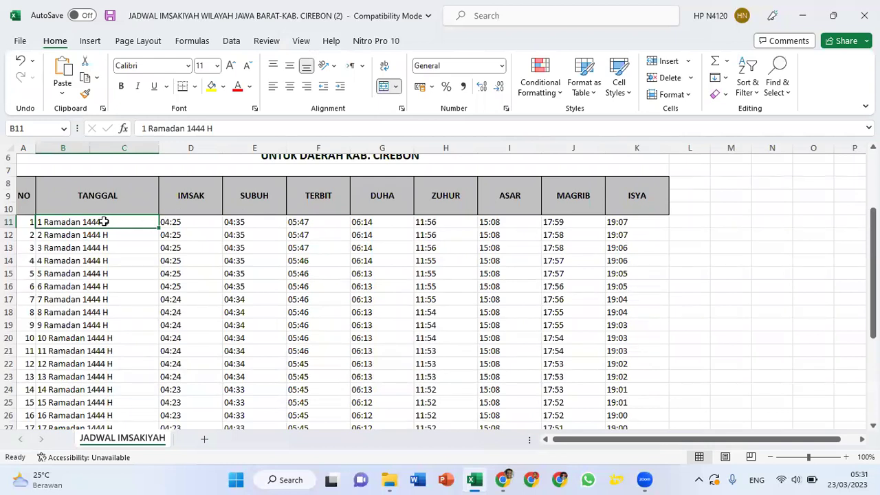
pyautogui.hotkey('shift', 'Down')
pyautogui.hotkey('shift', 'Down')
pyautogui.hotkey('shift', 'Down')
pyautogui.hotkey('shift', 'Down')
pyautogui.hotkey('shift', 'Down')
pyautogui.hotkey('shift', 'Down')
pyautogui.hotkey('shift', 'Down')
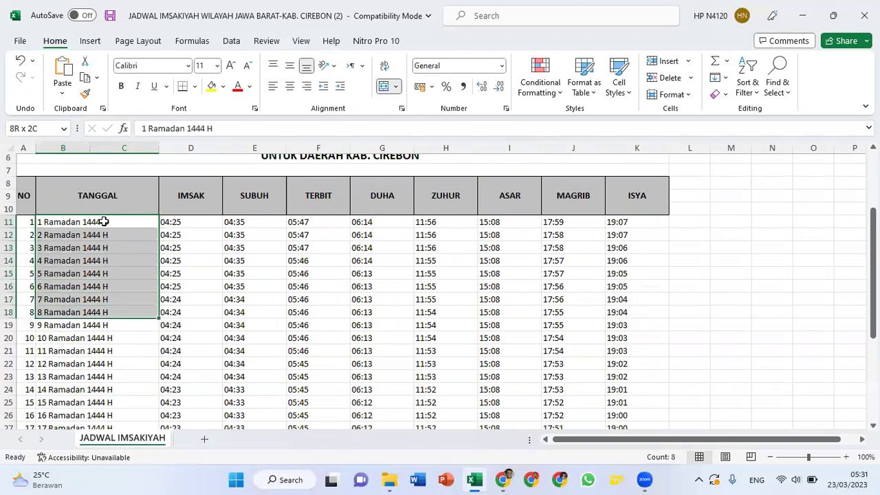
pyautogui.hotkey('shift', 'Down')
pyautogui.hotkey('shift', 'Down')
pyautogui.hotkey('shift', 'Down')
pyautogui.hotkey('shift', 'Down')
pyautogui.hotkey('shift', 'Down')
pyautogui.hotkey('shift', 'Down')
pyautogui.hotkey('shift', 'Down')
pyautogui.hotkey('shift', 'Down')
pyautogui.hotkey('shift', 'Down')
pyautogui.hotkey('shift', 'Down')
pyautogui.hotkey('shift', 'Down')
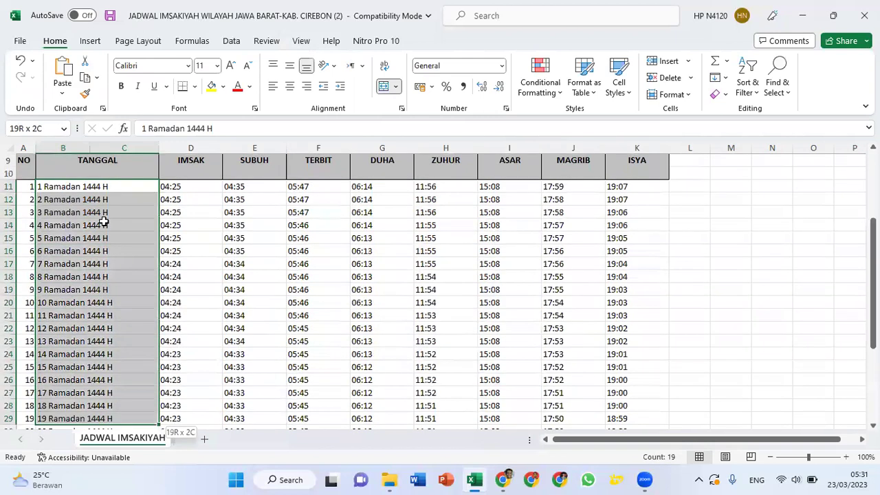
pyautogui.hotkey('shift', 'Down')
pyautogui.hotkey('shift', 'Down')
pyautogui.hotkey('shift', 'Down')
pyautogui.hotkey('shift', 'Down')
pyautogui.hotkey('shift', 'Down')
pyautogui.hotkey('shift', 'Down')
pyautogui.hotkey('shift', 'Down')
pyautogui.hotkey('shift', 'Down')
pyautogui.hotkey('shift', 'Down')
pyautogui.hotkey('shift', 'Down')
pyautogui.hotkey('shift', 'Down')
pyautogui.hotkey('shift', 'Down')
pyautogui.hotkey('shift', 'Down')
pyautogui.hotkey('shift', 'Down')
pyautogui.hotkey('shift', 'Down')
pyautogui.hotkey('shift', 'Down')
pyautogui.hotkey('shift', 'Down')
pyautogui.hotkey('shift', 'Down')
pyautogui.hotkey('shift', 'Up')
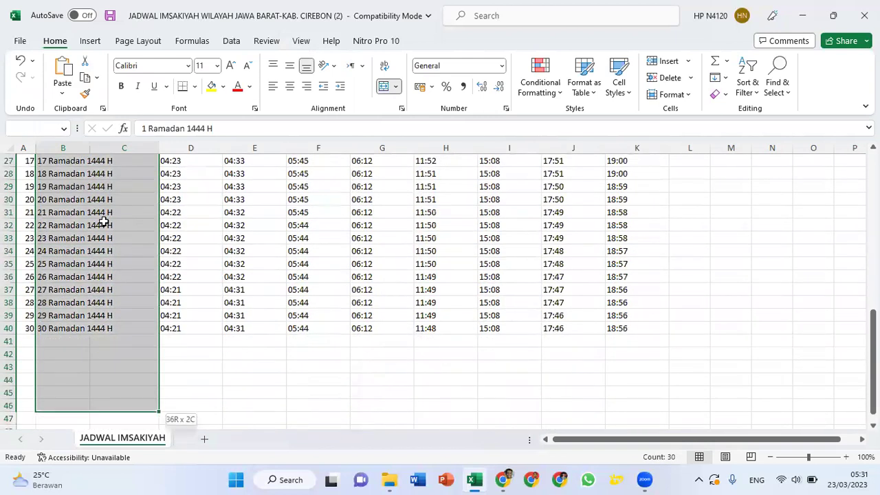
pyautogui.hotkey('shift', 'Up')
pyautogui.hotkey('shift', 'Up')
pyautogui.hotkey('shift', 'Up')
pyautogui.hotkey('shift', 'Up')
pyautogui.hotkey('shift', 'Up')
pyautogui.hotkey('shift', 'Up')
pyautogui.hotkey('shift', 'Up')
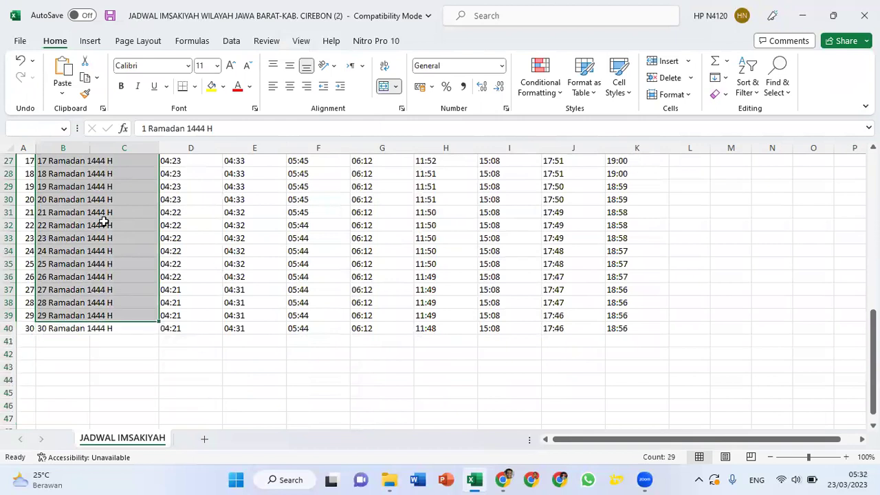
pyautogui.hotkey('shift', 'Down')
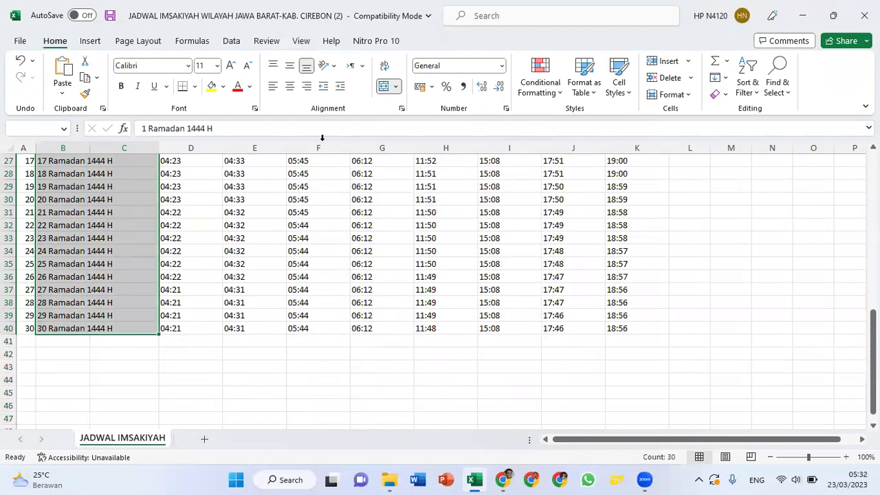
pyautogui.click(385, 87)
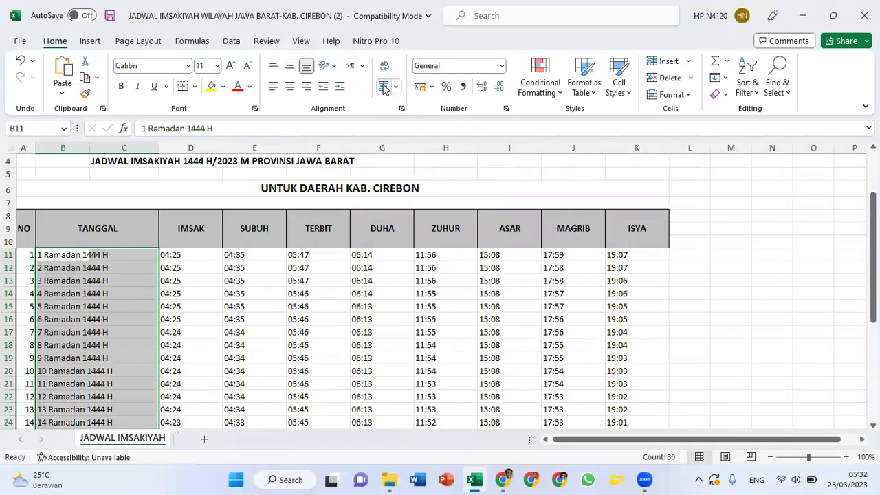
# Step: Check cells B11 and C11 individually to verify how the first date row is split
pyautogui.press('Right')
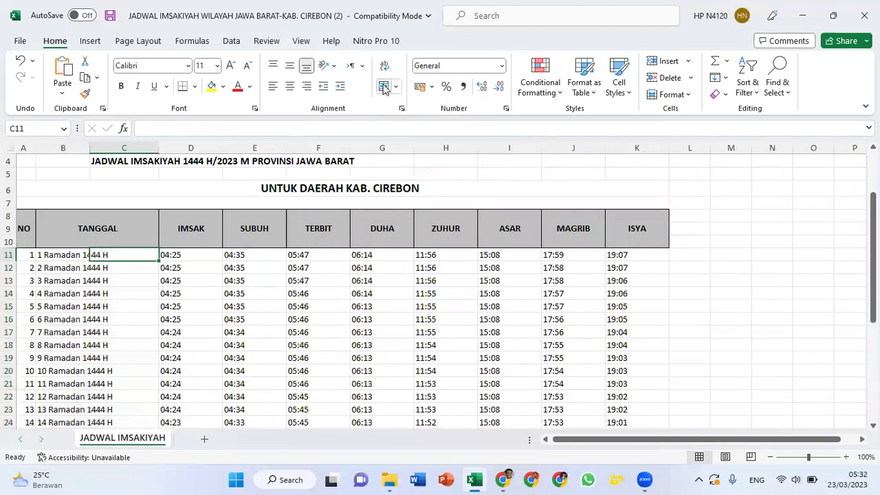
pyautogui.press('Left')
pyautogui.press('Right')
pyautogui.press('Down')
pyautogui.press('Up')
pyautogui.press('Left')
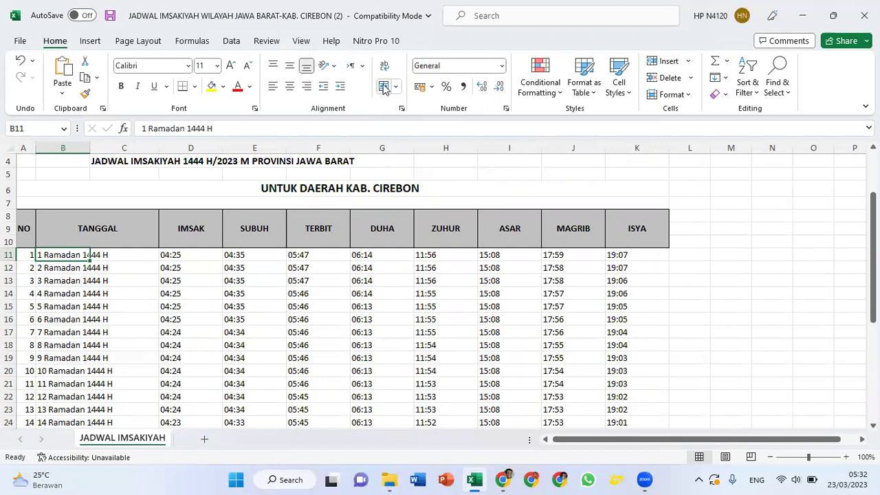
pyautogui.press('Right')
pyautogui.press('Left')
# Step: Replace all occurrences of "Ramadan 1444 H" with "Ramadan" in the sheet
pyautogui.hotkey('ctrl', 'h')
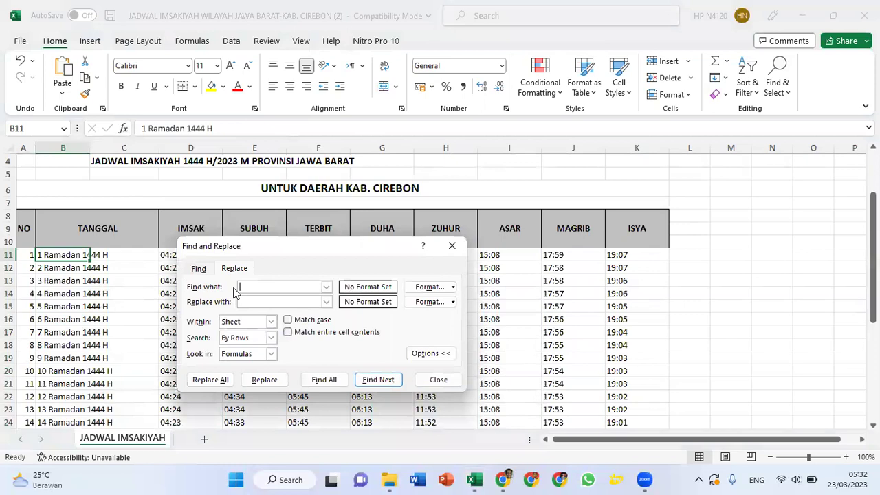
pyautogui.write('1')
pyautogui.write('AMA')
pyautogui.press('BackSpace')
pyautogui.press('BackSpace')
pyautogui.press('BackSpace')
pyautogui.press('BackSpace')
pyautogui.write('Ramadan 1444 H')
pyautogui.press('Tab')
pyautogui.write('Ramadan')
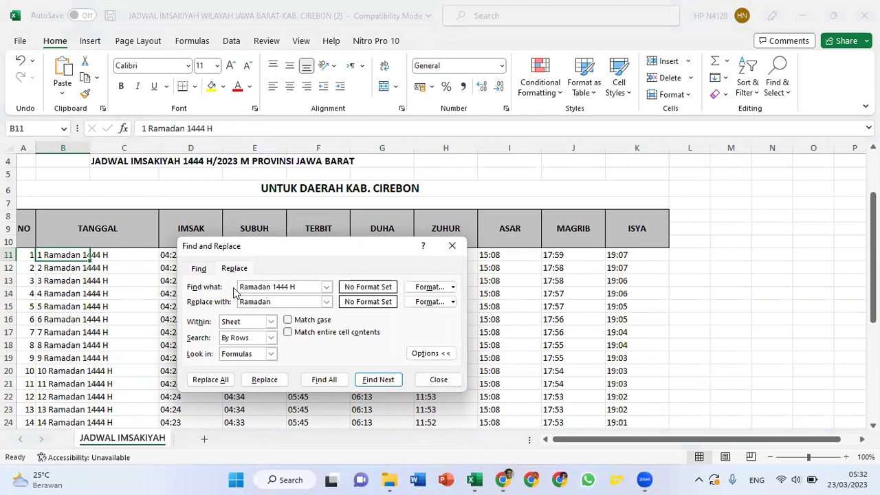
pyautogui.click(210, 382)
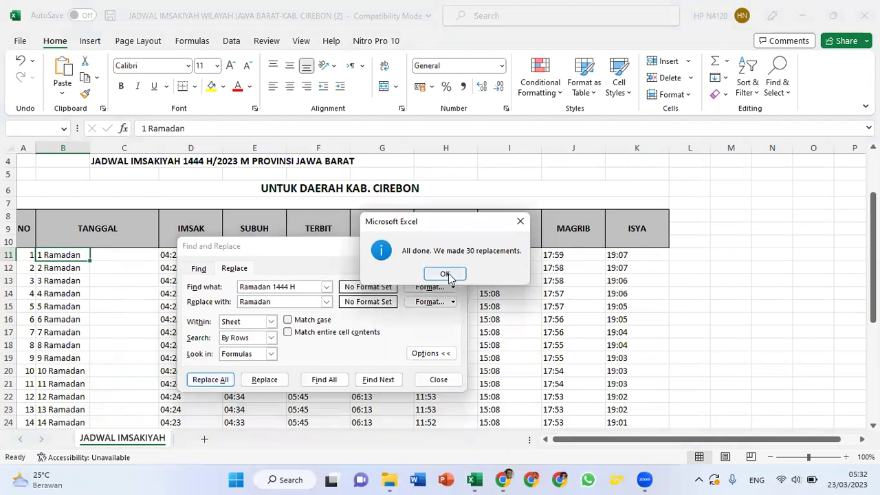
pyautogui.click(445, 274)
pyautogui.click(446, 381)
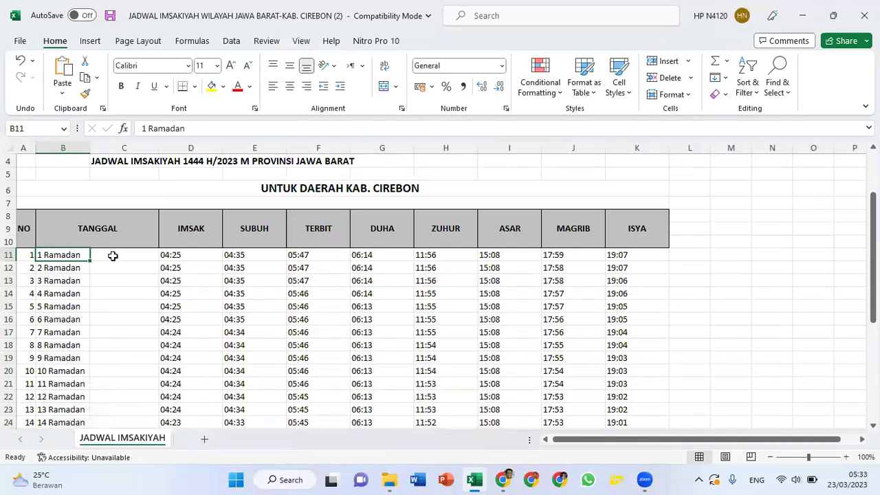
# Step: Enter the dates "23 Maret 2023" in cell C11 and "24 Maret 2023" in cell C12
pyautogui.click(113, 255)
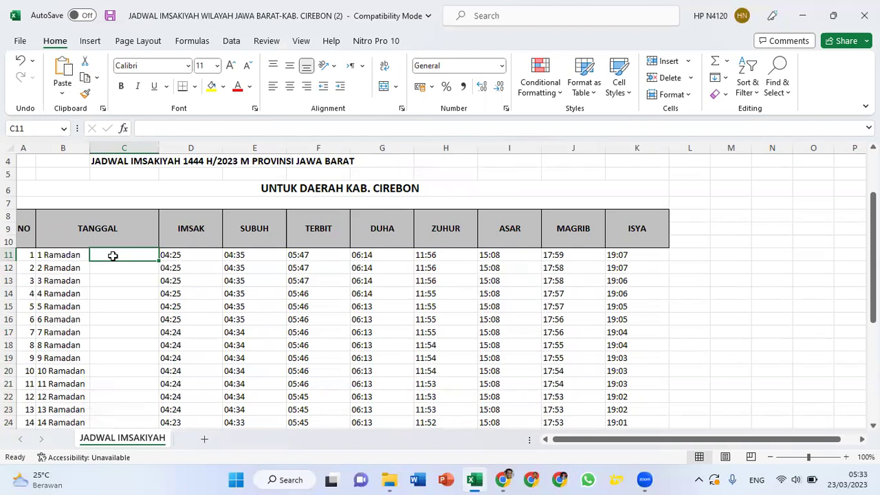
pyautogui.write('23 Mar')
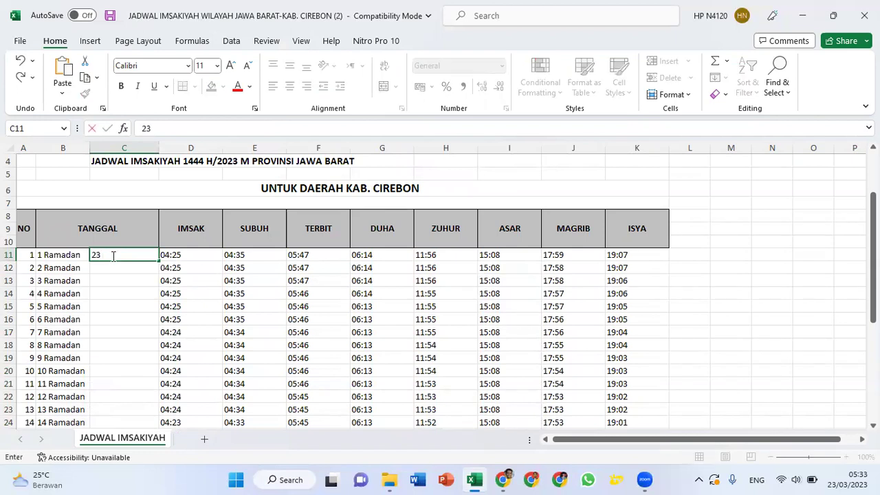
pyautogui.write('et 2023')
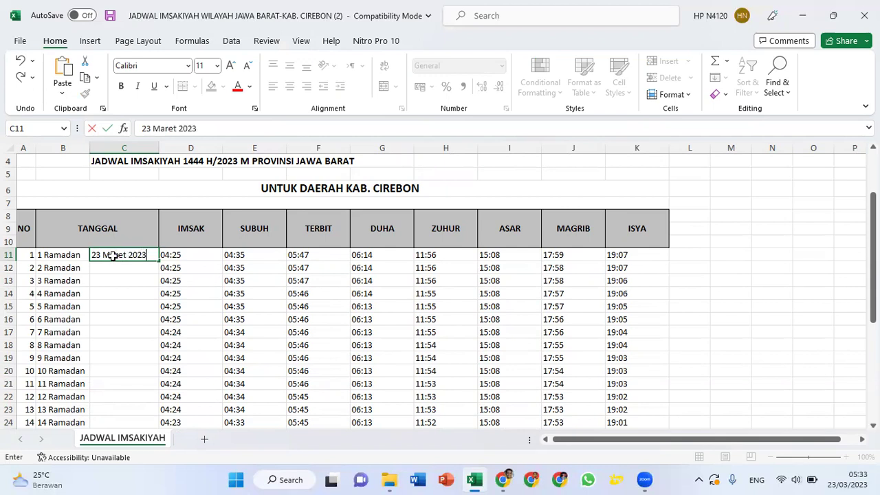
pyautogui.press('Return')
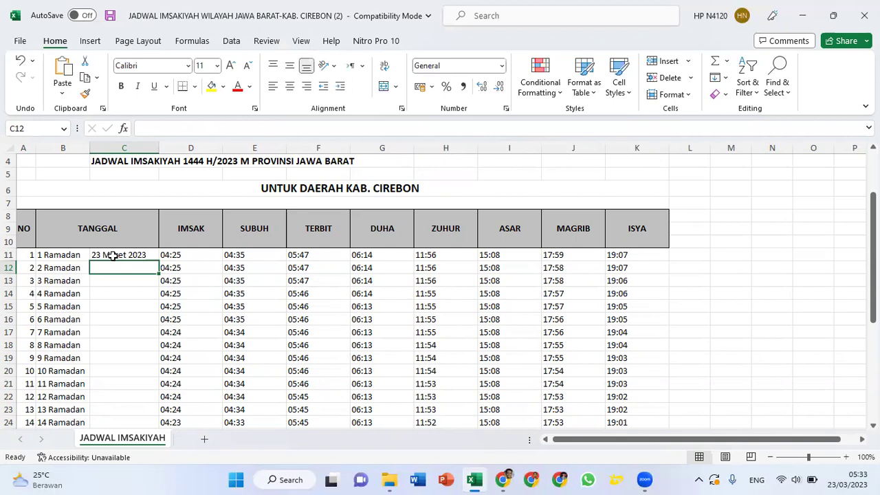
pyautogui.write('24')
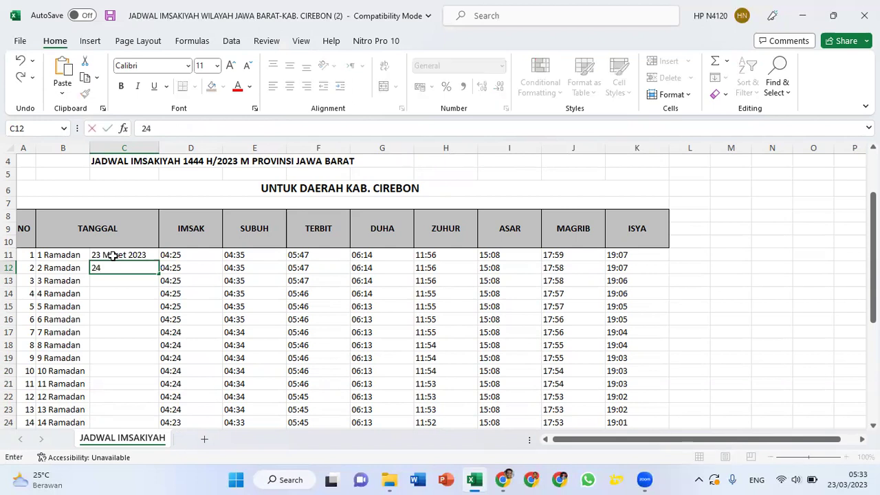
pyautogui.write(' Maret 2023')
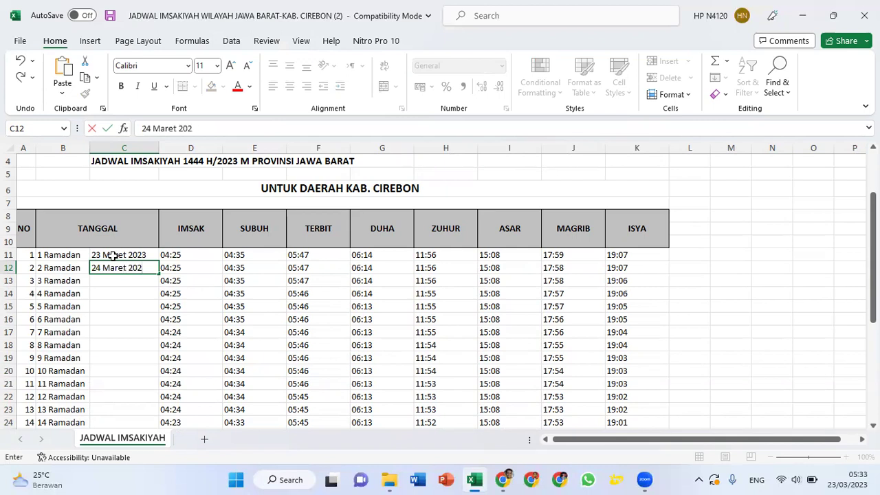
# Step: Extend the date series from C11:C12 down to cell C19, ending at 31 Maret 2023
pyautogui.click(113, 255)
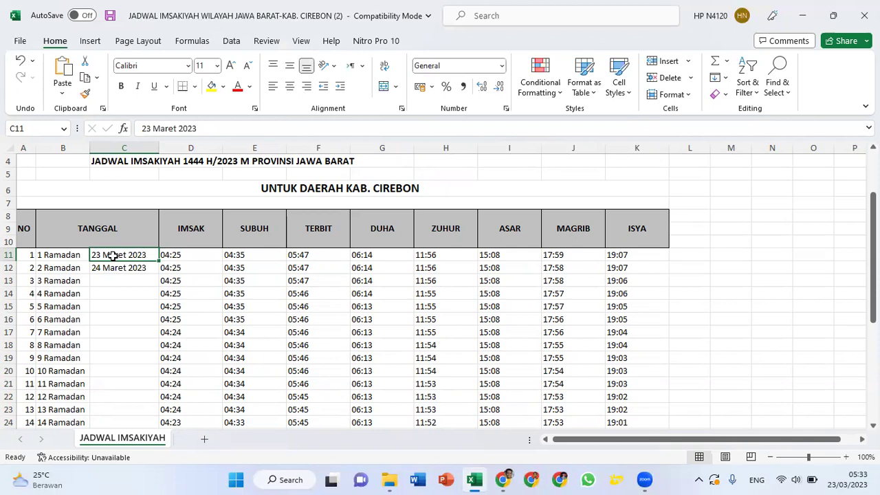
pyautogui.hotkey('shift', 'Down')
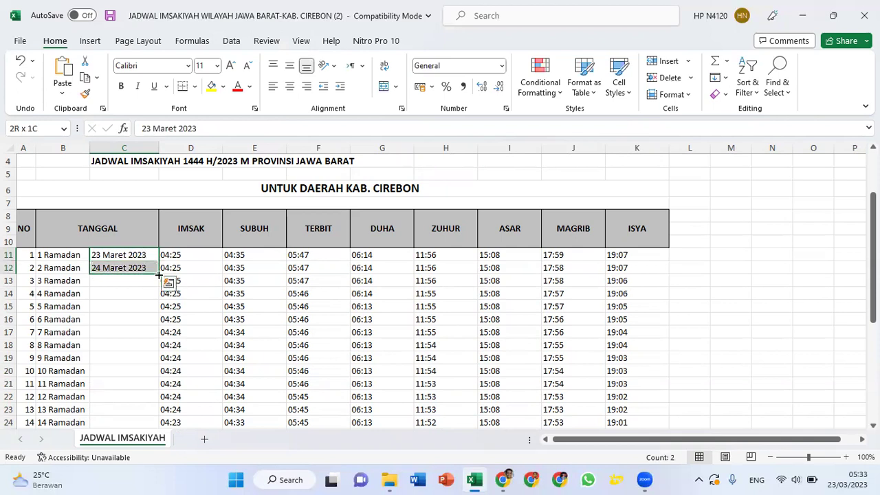
pyautogui.moveTo(158, 275); pyautogui.dragTo(154, 361)
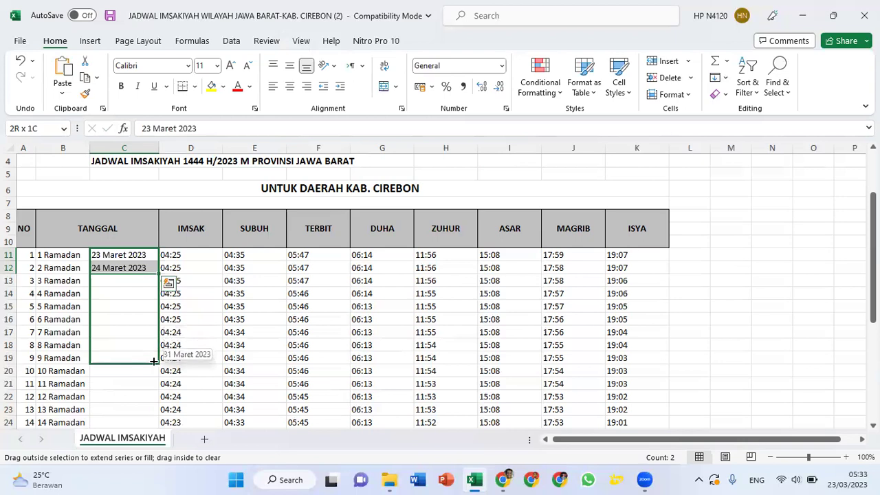
pyautogui.moveTo(154, 361); pyautogui.dragTo(152, 360)
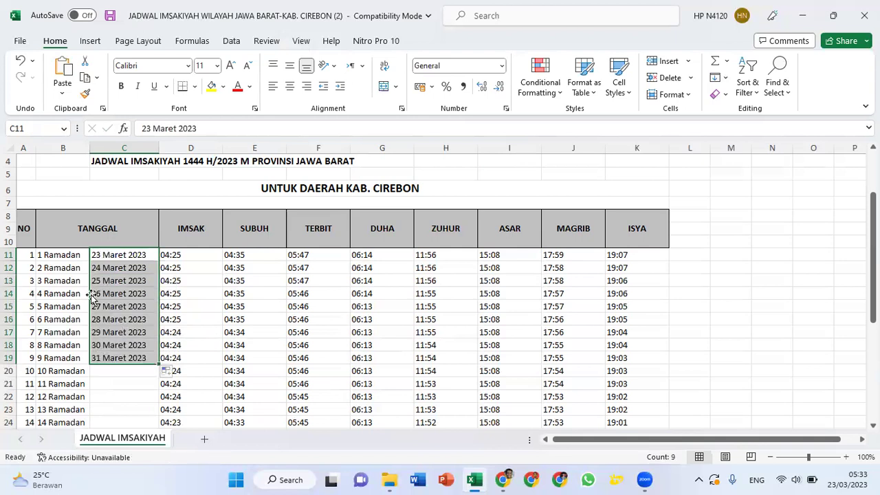
# Step: Enter the date "1 April 2023" in cell C20
pyautogui.click(98, 370)
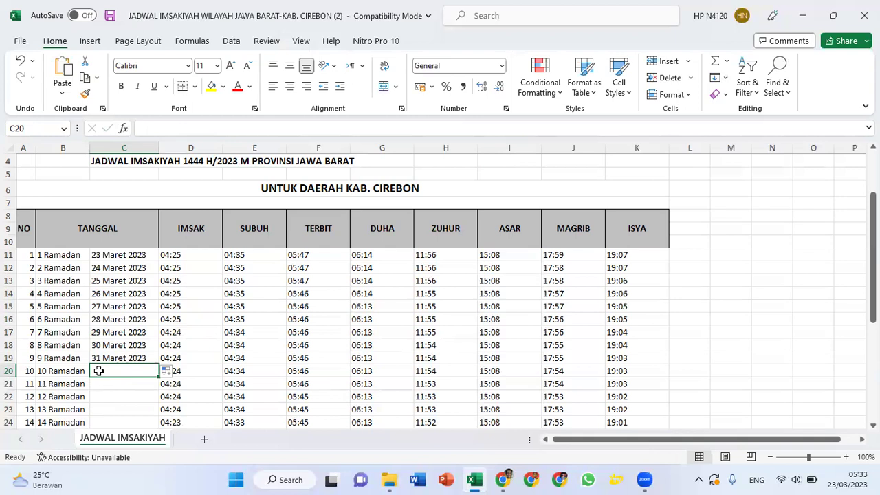
pyautogui.write('1 Ap')
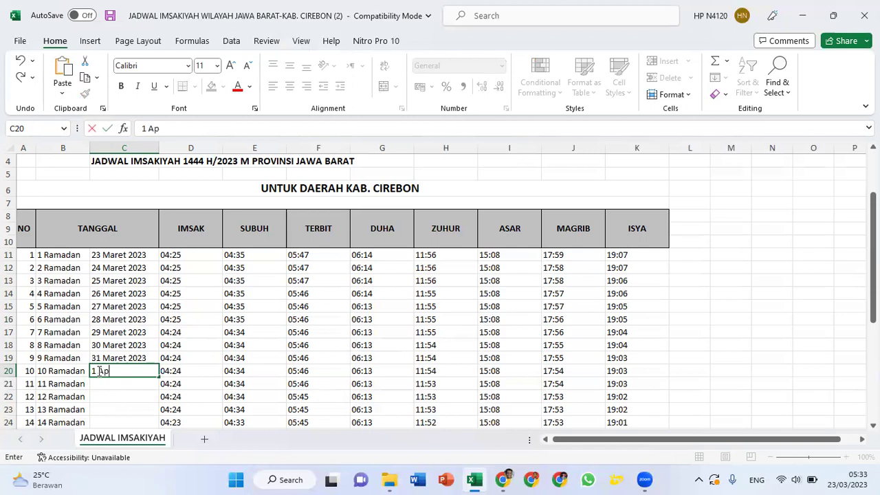
pyautogui.write('ril 2023')
pyautogui.press('Return')
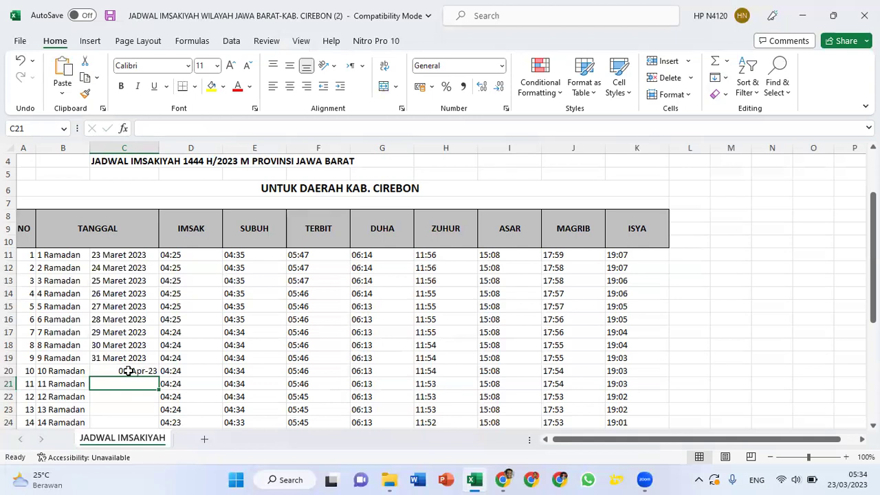
# Step: Enter the dates as text with a leading apostrophe: "'1 April 2023" in C20 and "'2 April 2023" in C21
pyautogui.click(129, 371)
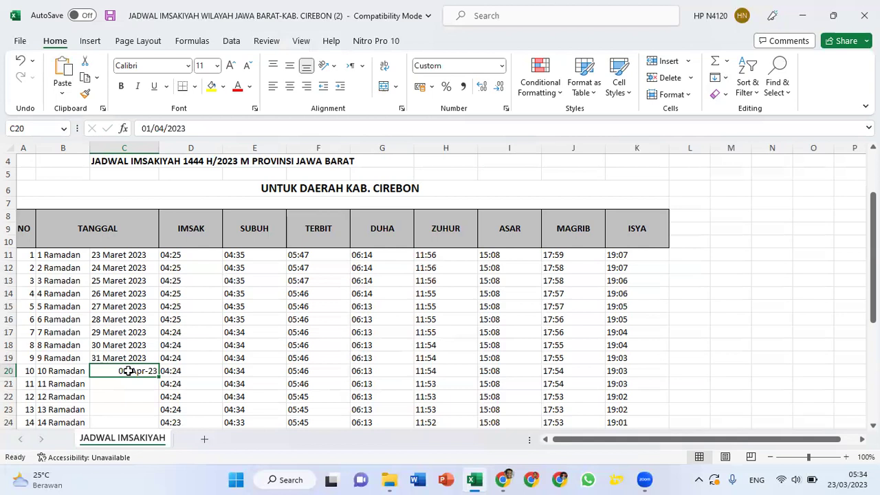
pyautogui.write("'")
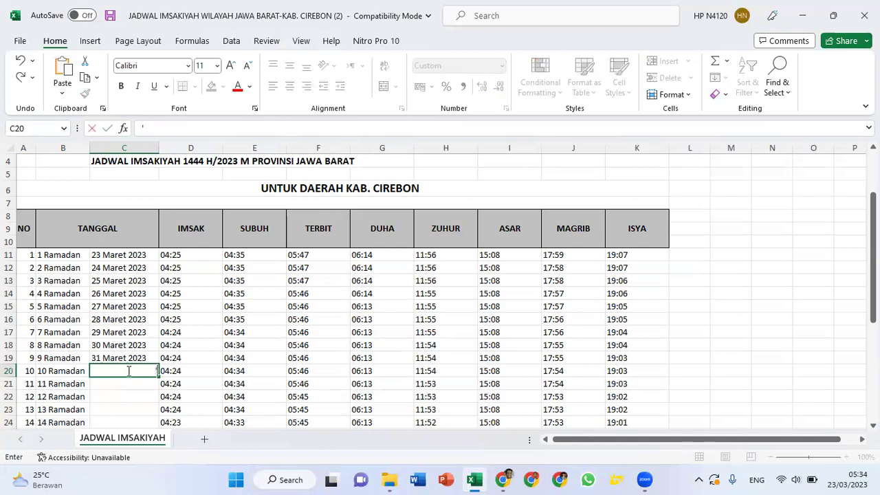
pyautogui.write('1 April 2023')
pyautogui.press('Return')
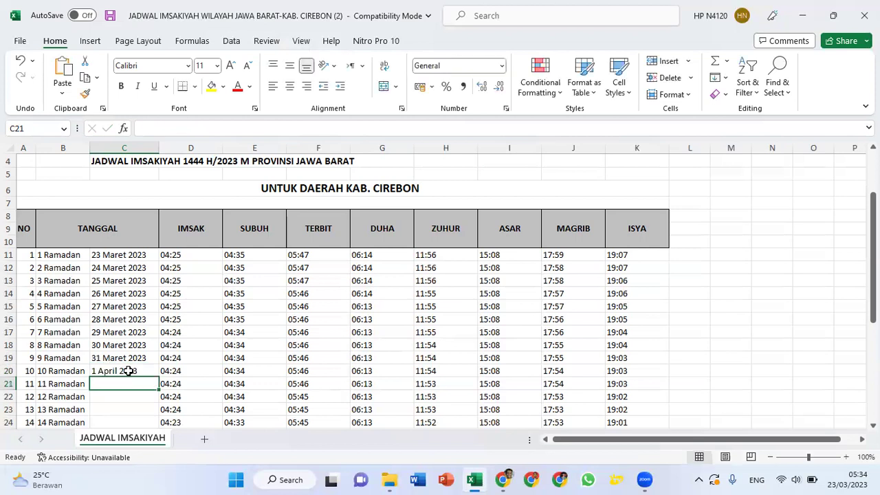
pyautogui.write("'2 April 2023")
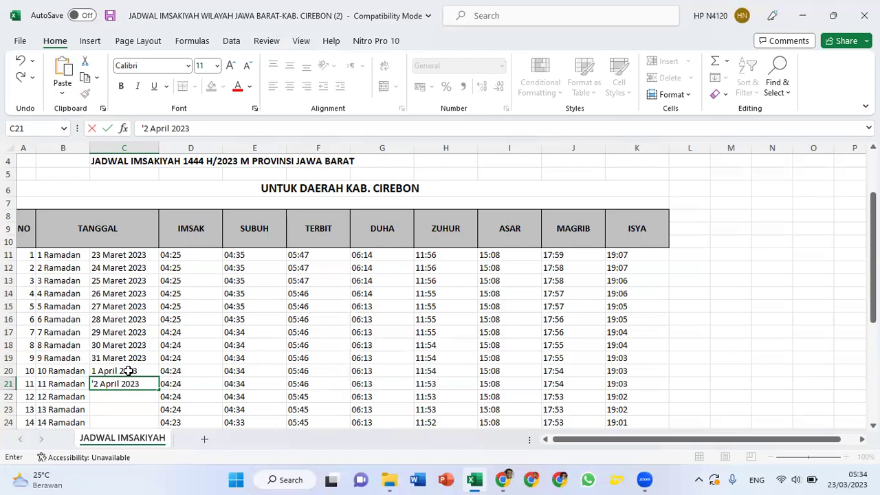
pyautogui.press('Return')
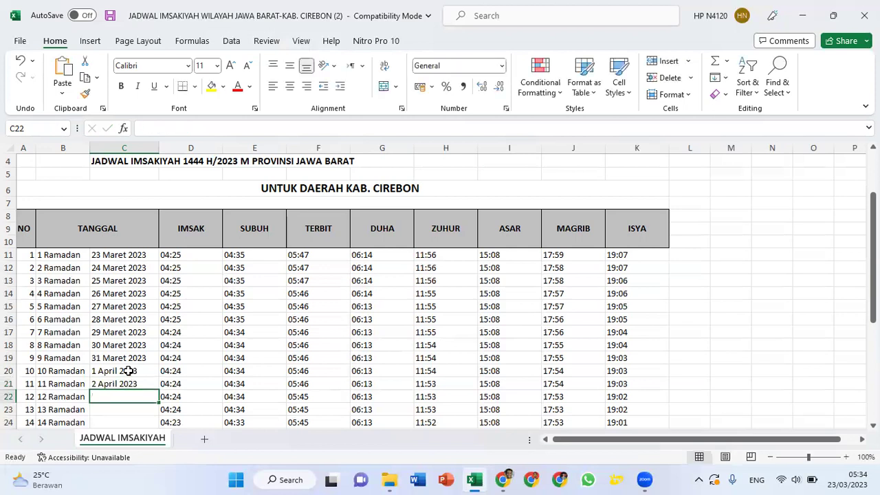
# Step: Extend the April date series from C20:C21 down to cell C40, ending at 21 April 2023
pyautogui.moveTo(129, 371); pyautogui.dragTo(128, 383)
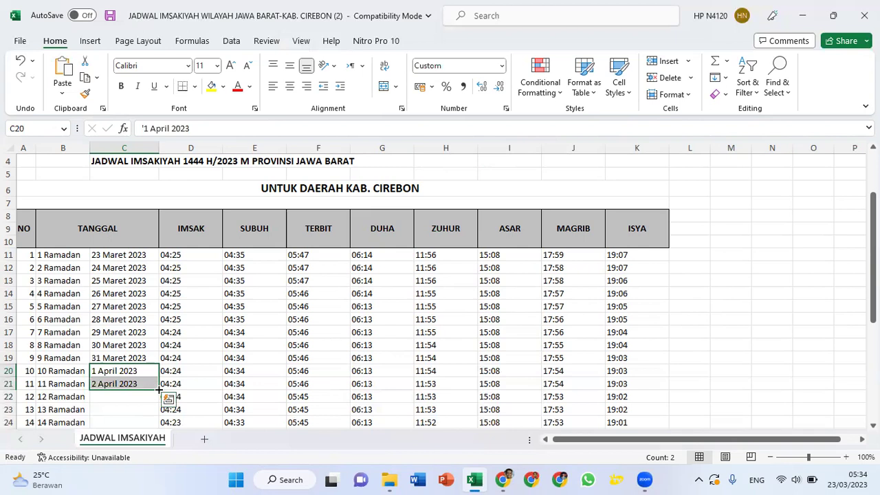
pyautogui.moveTo(159, 390)
pyautogui.mouseDown()
pyautogui.moveTo(157, 474)
pyautogui.moveTo(156, 447)
pyautogui.moveTo(146, 481)
pyautogui.moveTo(143, 323)
pyautogui.mouseUp()
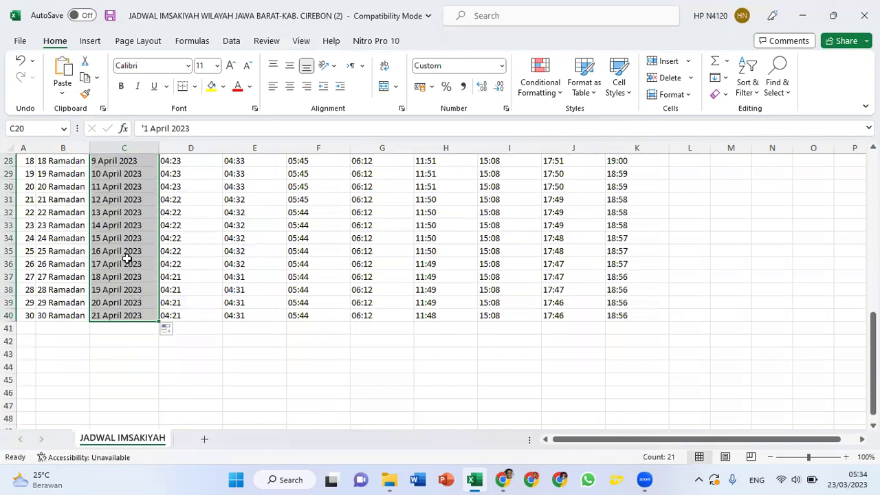
pyautogui.scroll(5, 127, 258)
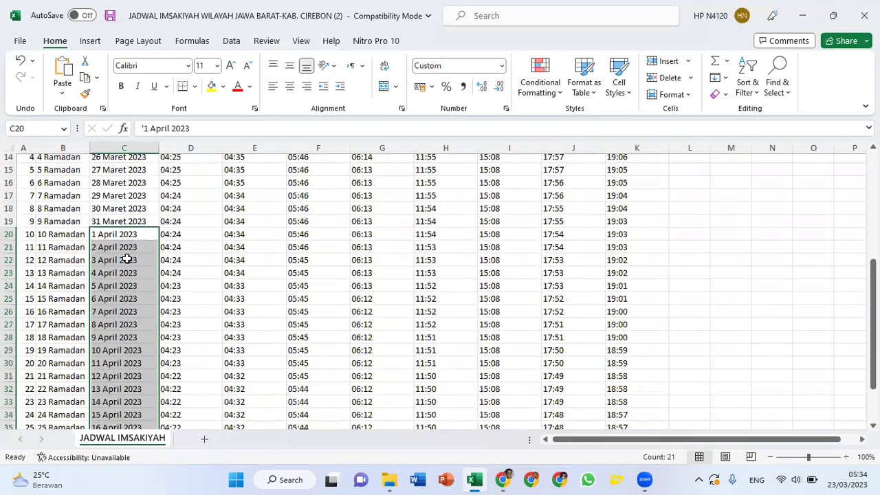
pyautogui.scroll(3, 127, 259)
pyautogui.scroll(-1, 127, 258)
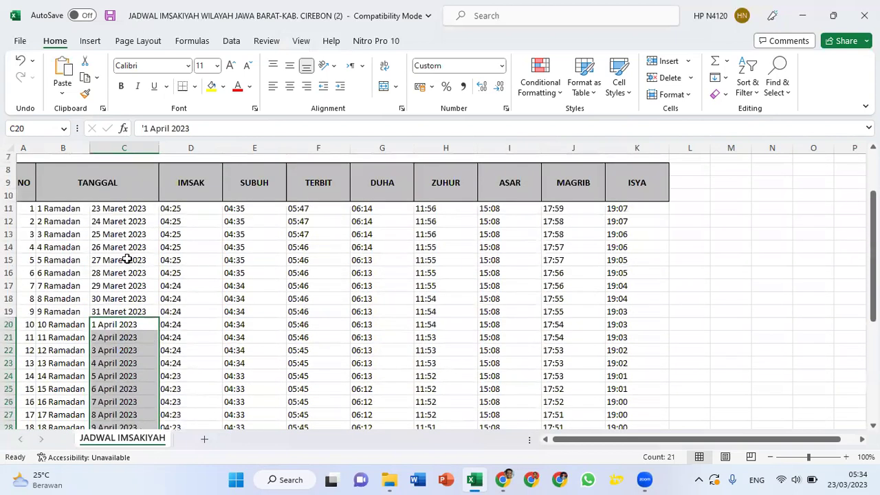
pyautogui.click(127, 259)
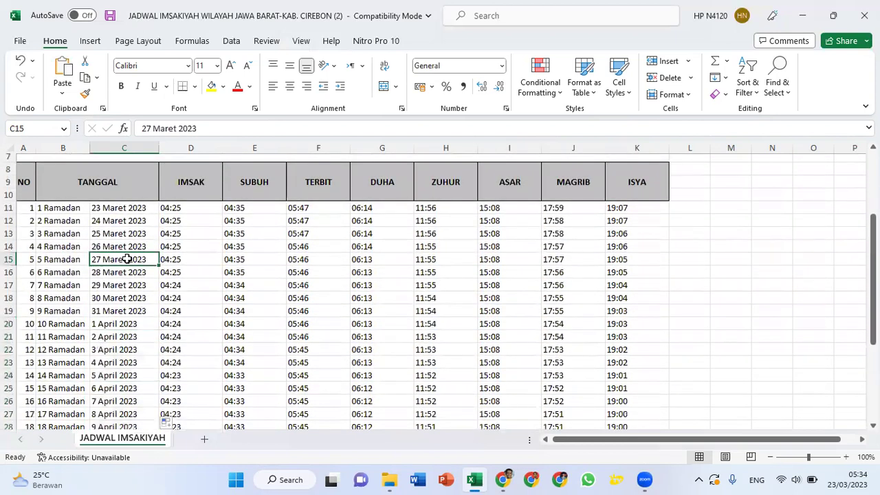
pyautogui.press('Left')
pyautogui.press('Right')
pyautogui.press('Up')
pyautogui.press('Up')
pyautogui.press('Up')
pyautogui.press('Up')
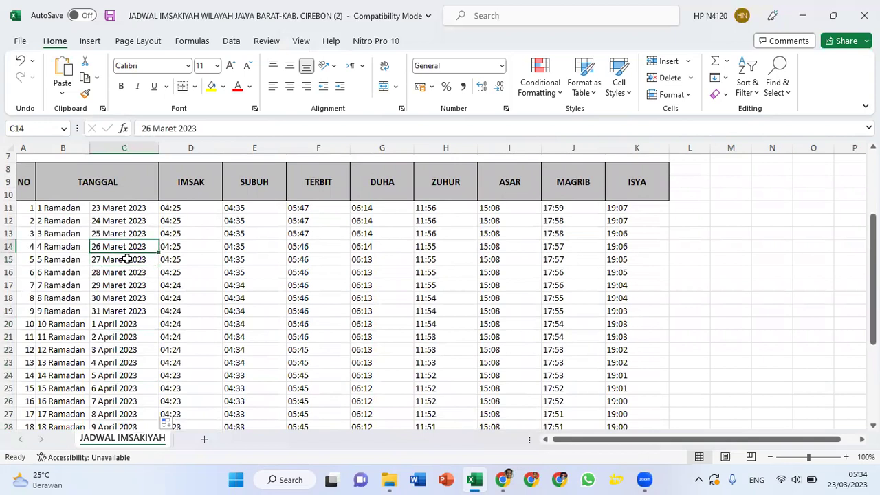
pyautogui.press('Up')
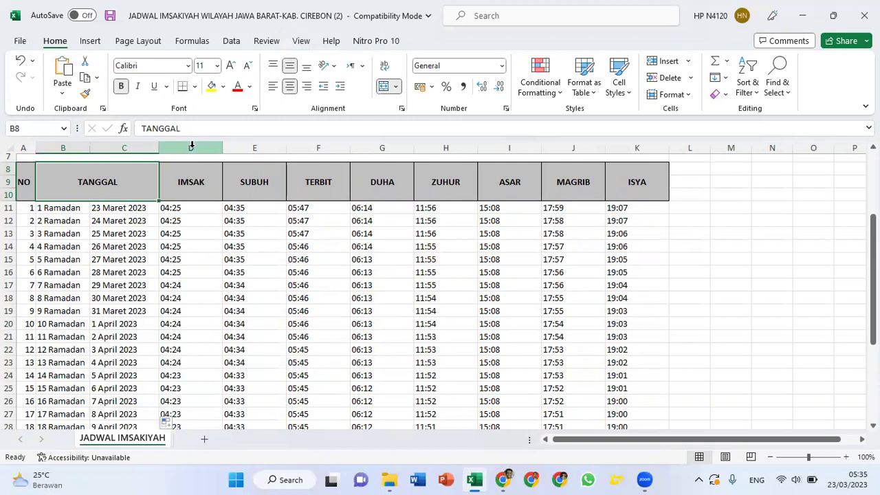
# Step: Narrow the prayer time columns D through K to one equal width that just fits their headers
pyautogui.moveTo(191, 145); pyautogui.dragTo(670, 149)
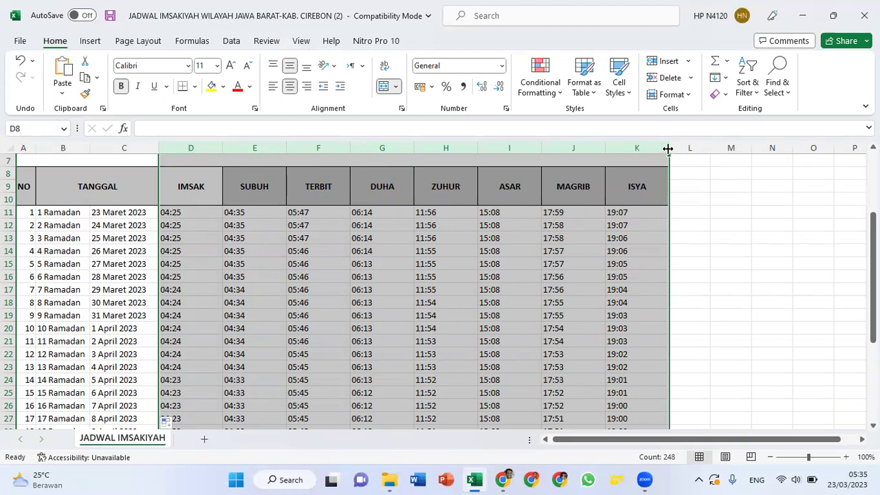
pyautogui.moveTo(667, 148); pyautogui.dragTo(646, 154)
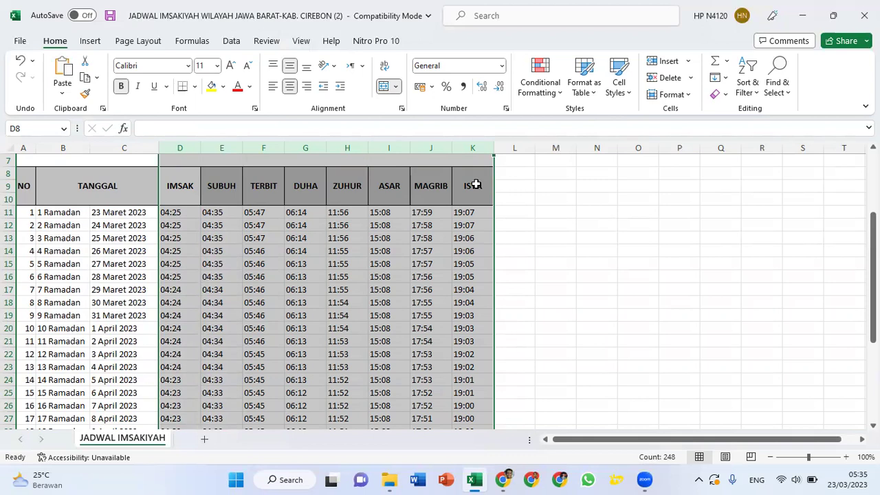
pyautogui.scroll(-6, 476, 184)
pyautogui.scroll(5, 476, 184)
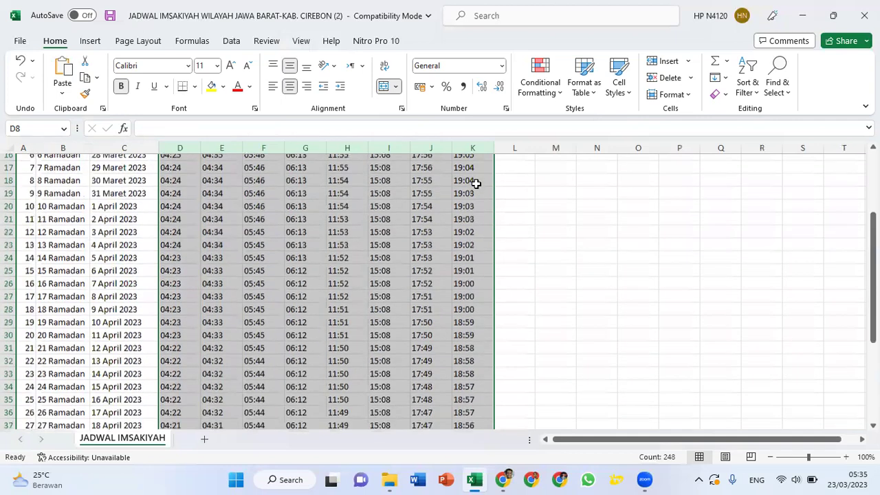
pyautogui.scroll(4, 476, 185)
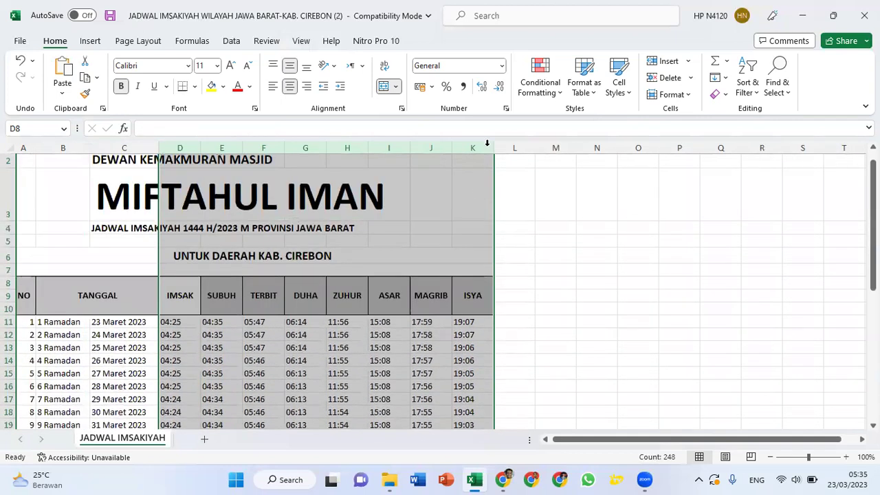
pyautogui.moveTo(494, 148); pyautogui.dragTo(488, 148)
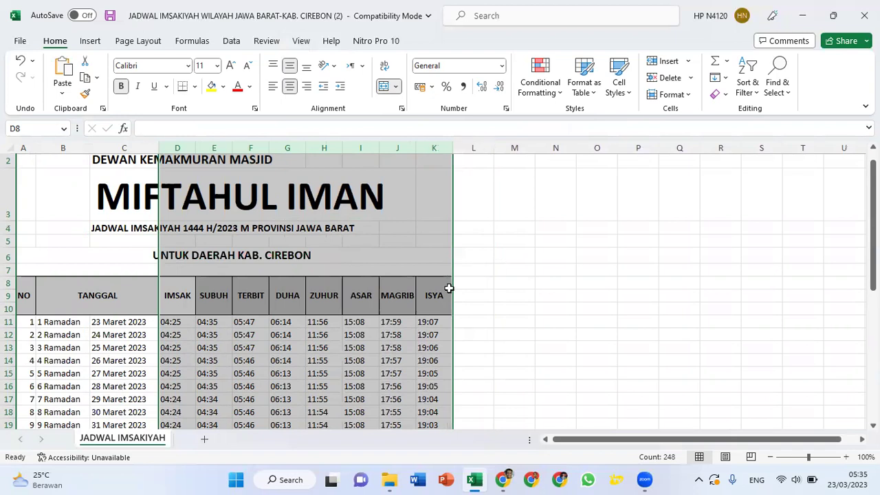
pyautogui.scroll(-5, 448, 288)
pyautogui.scroll(5, 448, 288)
pyautogui.click(219, 311)
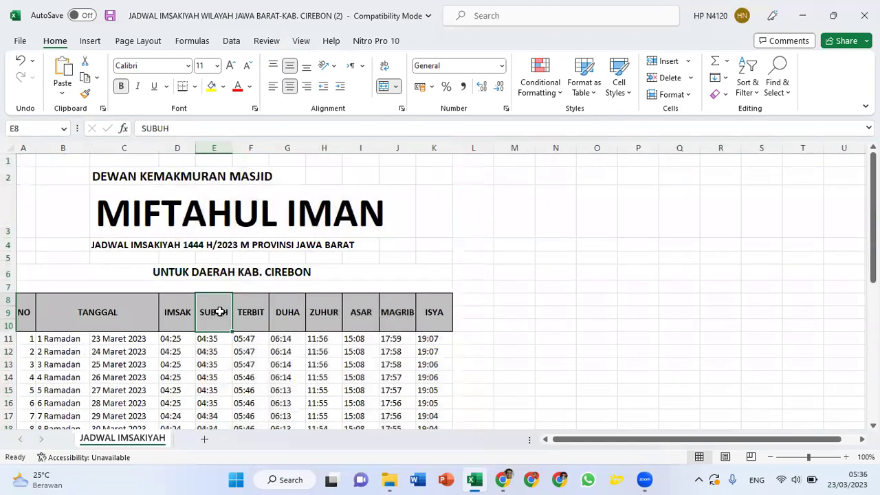
# Step: Increase the height of schedule rows 11 through 40 equally
pyautogui.scroll(-10, 219, 311)
pyautogui.scroll(-2, 219, 311)
pyautogui.scroll(3, 219, 311)
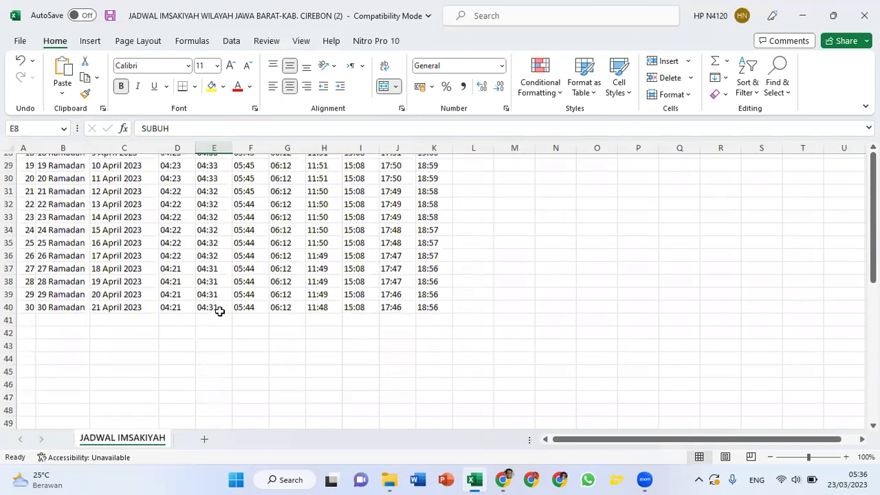
pyautogui.scroll(3, 219, 312)
pyautogui.scroll(4, 68, 253)
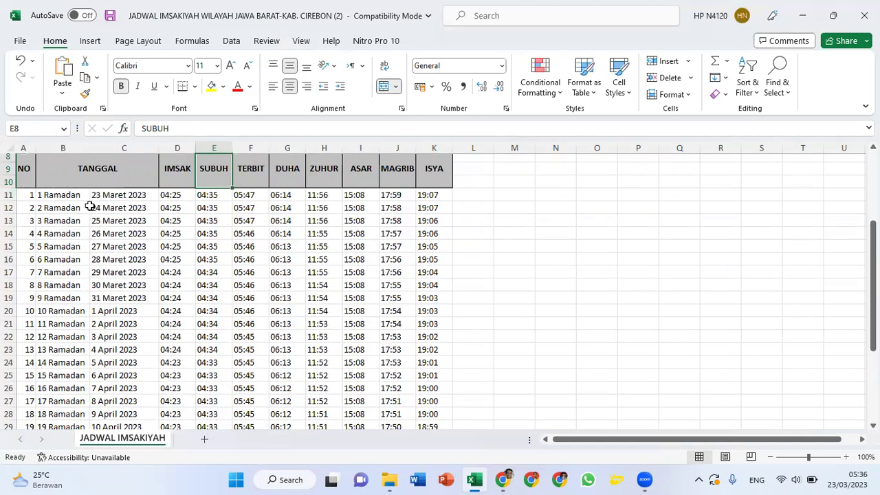
pyautogui.click(9, 194)
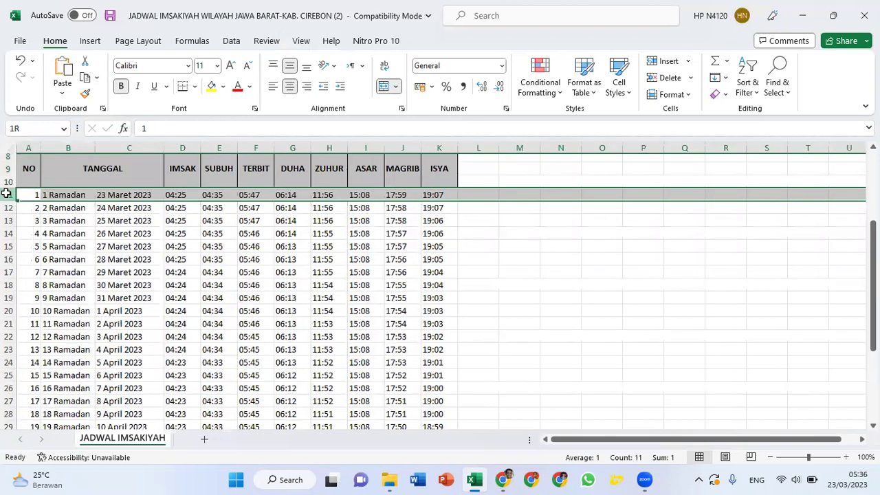
pyautogui.moveTo(9, 194); pyautogui.dragTo(9, 428)
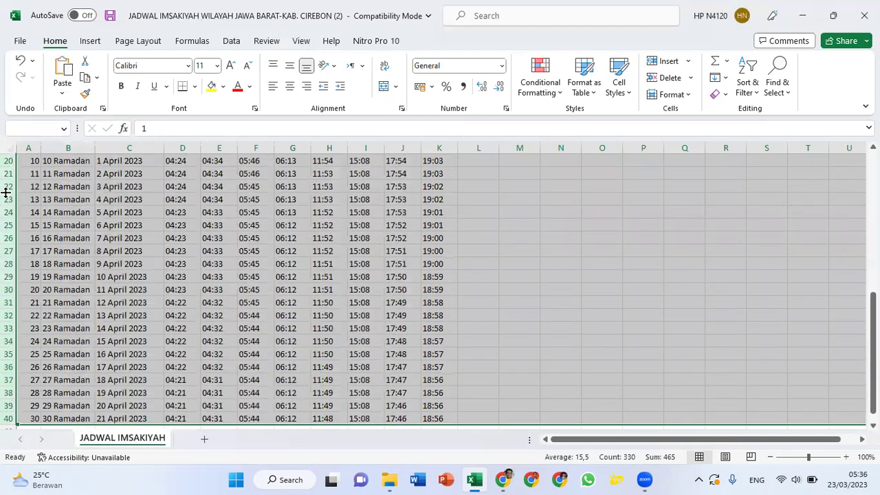
pyautogui.click(5, 413)
pyautogui.moveTo(6, 422); pyautogui.dragTo(9, 426)
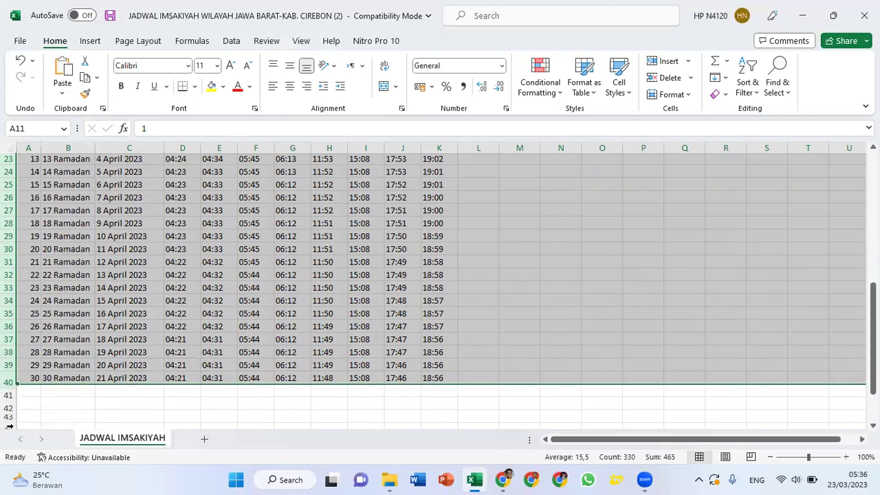
# Step: Apply middle vertical alignment to the contents of rows 11 through 40
pyautogui.scroll(1, 8, 426)
pyautogui.scroll(1, 5, 427)
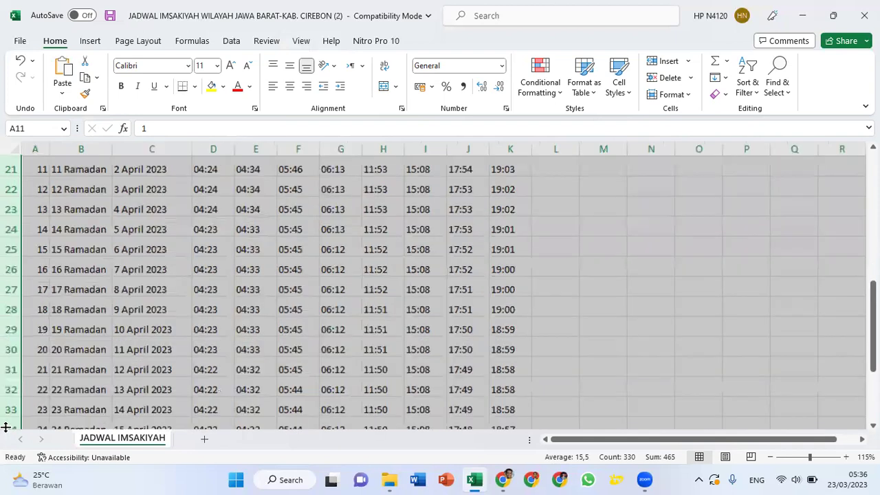
pyautogui.scroll(1, 5, 427)
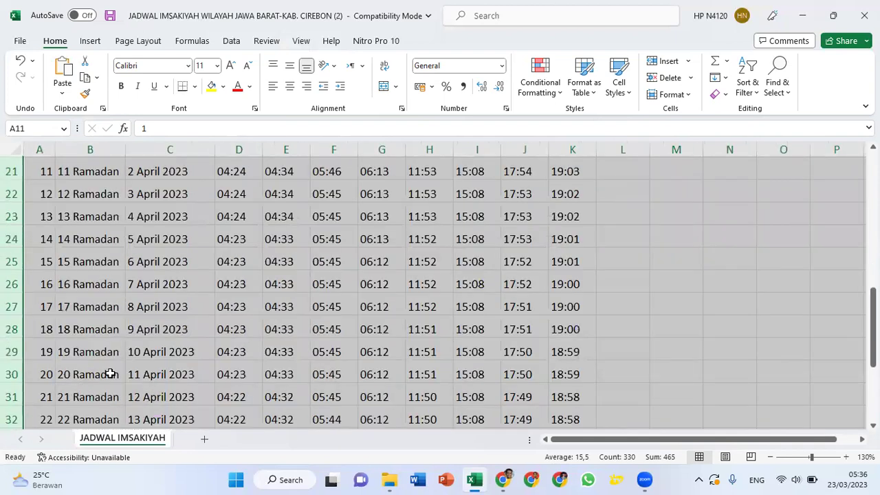
pyautogui.scroll(-1, 110, 374)
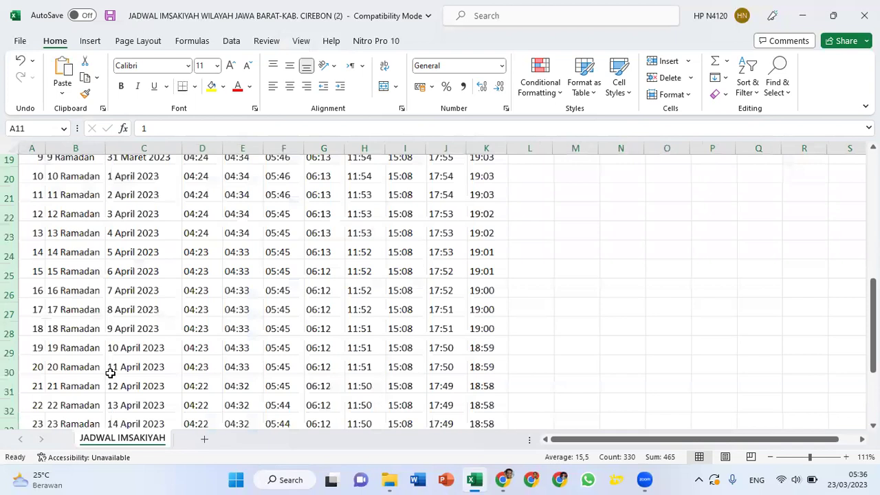
pyautogui.scroll(-1, 110, 372)
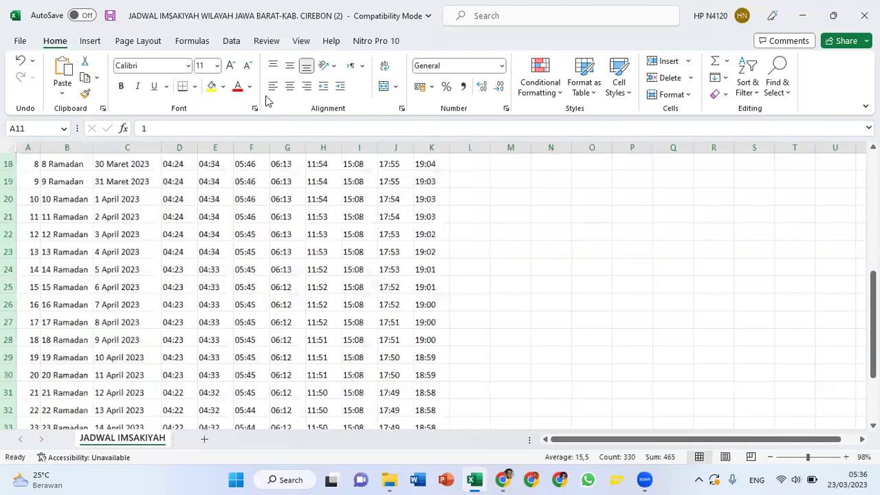
pyautogui.click(290, 69)
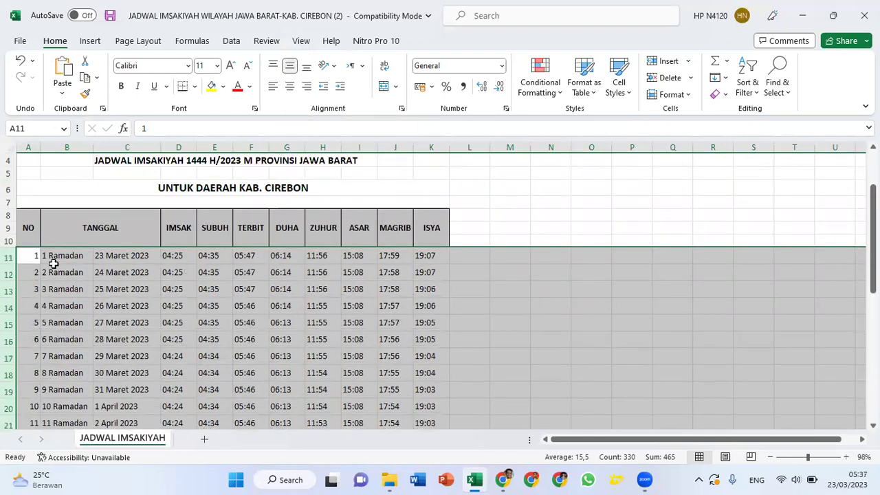
# Step: Fill the 2 Ramadan row, cells A12:K12, with yellow
pyautogui.click(26, 255)
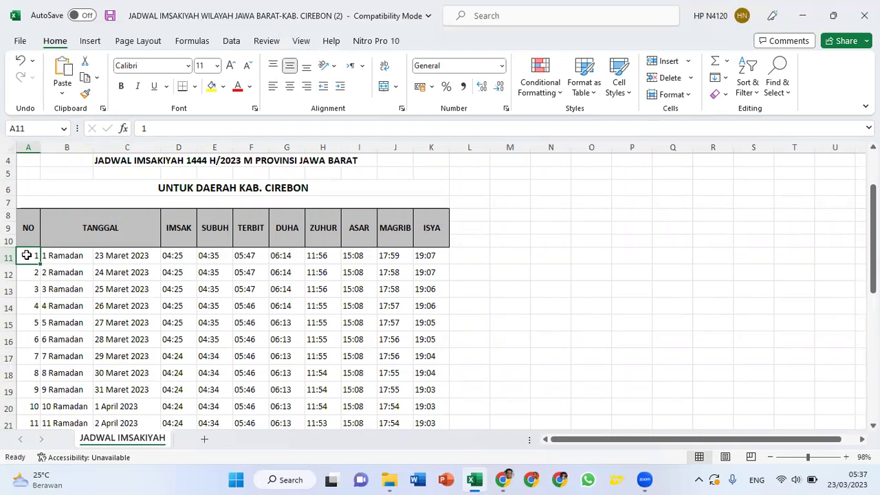
pyautogui.press('Down')
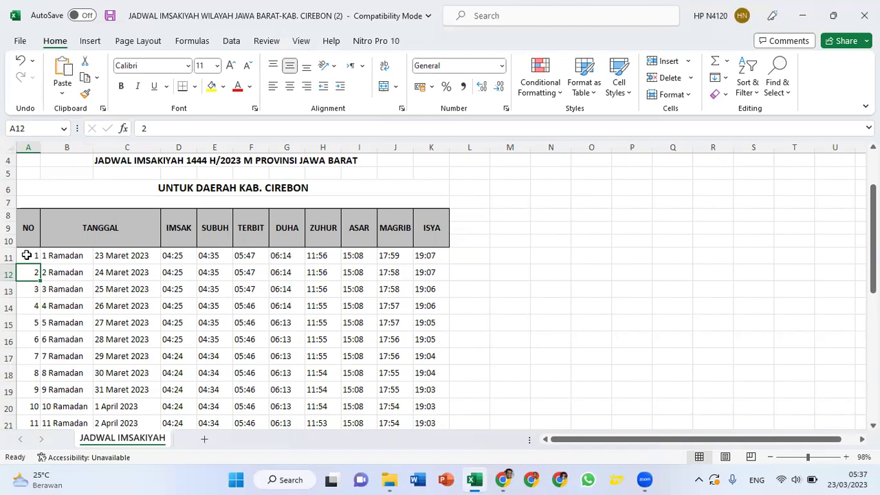
pyautogui.moveTo(41, 275); pyautogui.dragTo(440, 289)
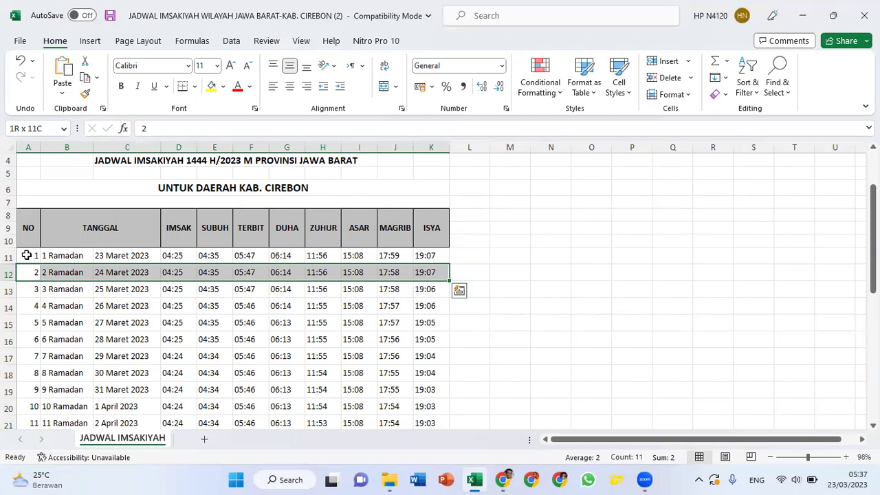
pyautogui.click(213, 87)
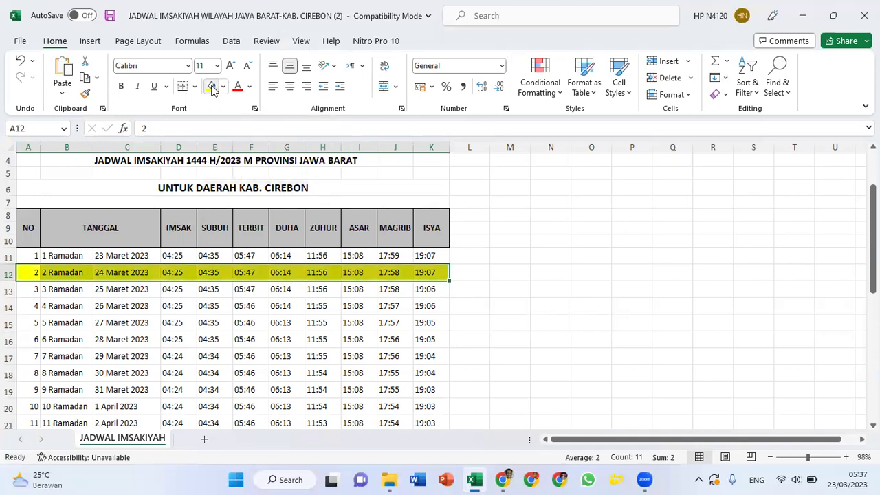
pyautogui.press('Left')
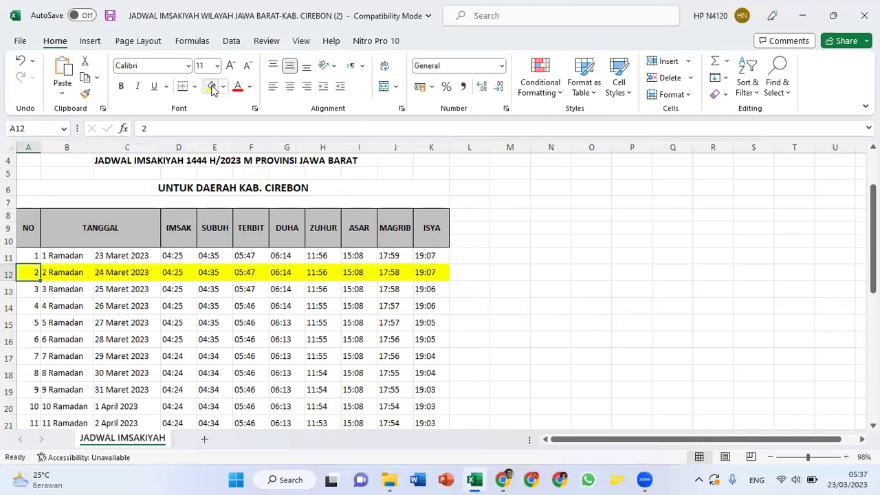
pyautogui.press('Right')
pyautogui.press('Right')
pyautogui.press('Right')
pyautogui.press('Right')
pyautogui.press('Right')
pyautogui.press('Right')
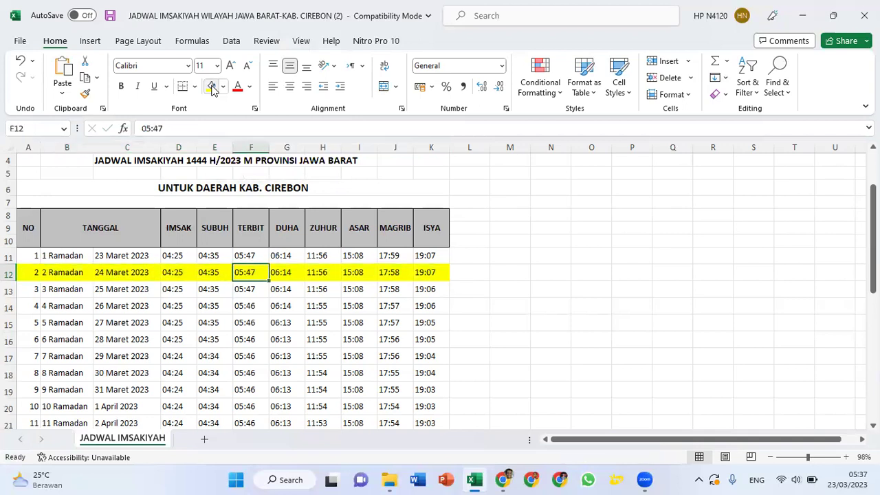
pyautogui.press('Left')
pyautogui.press('Left')
pyautogui.press('Left')
pyautogui.press('Left')
pyautogui.press('Left')
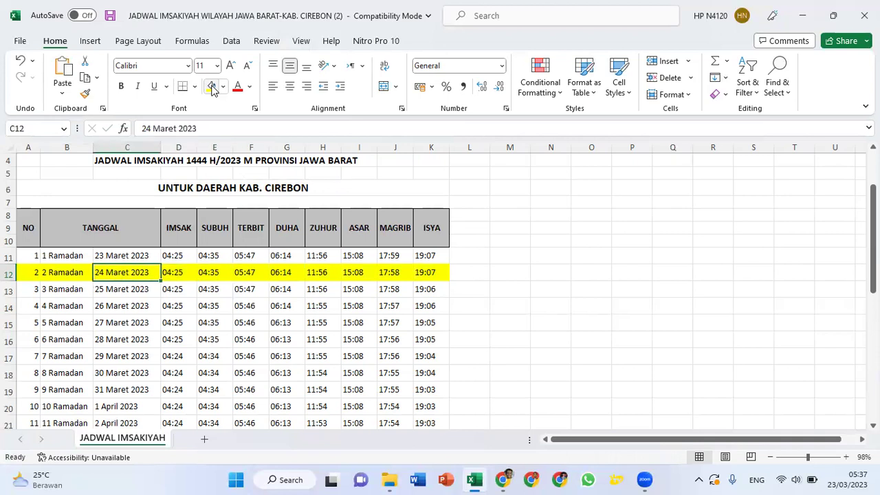
pyautogui.press('Right')
pyautogui.press('Right')
pyautogui.press('Right')
pyautogui.press('Right')
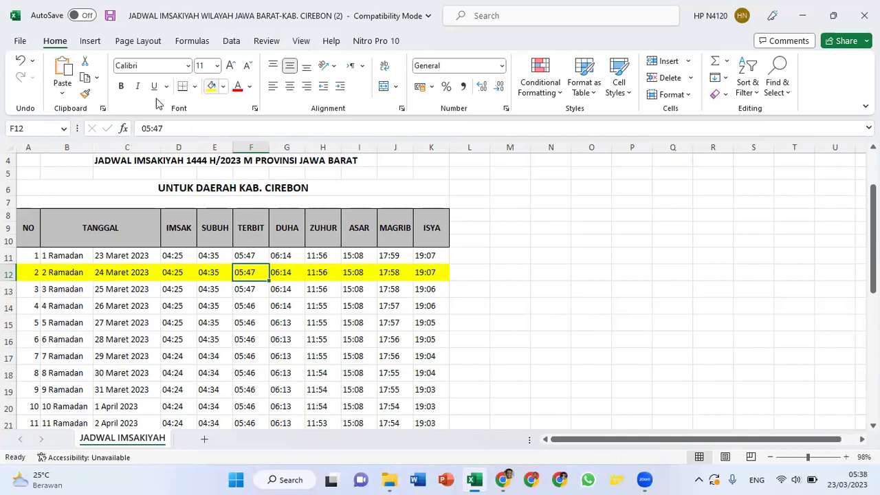
# Step: Fill the 4 Ramadan and 6 Ramadan rows, cells A14:K14 and A16:K16, with yellow
pyautogui.click(21, 305)
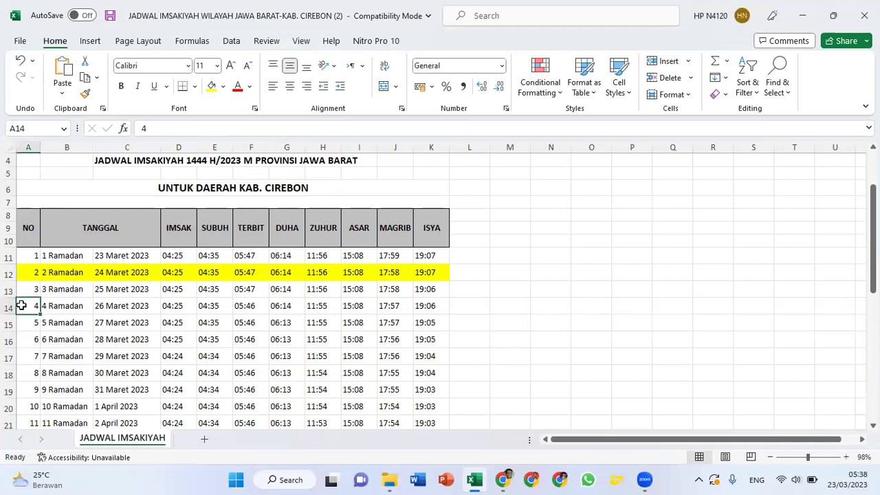
pyautogui.hotkey('ctrl', 'shift', 'Right')
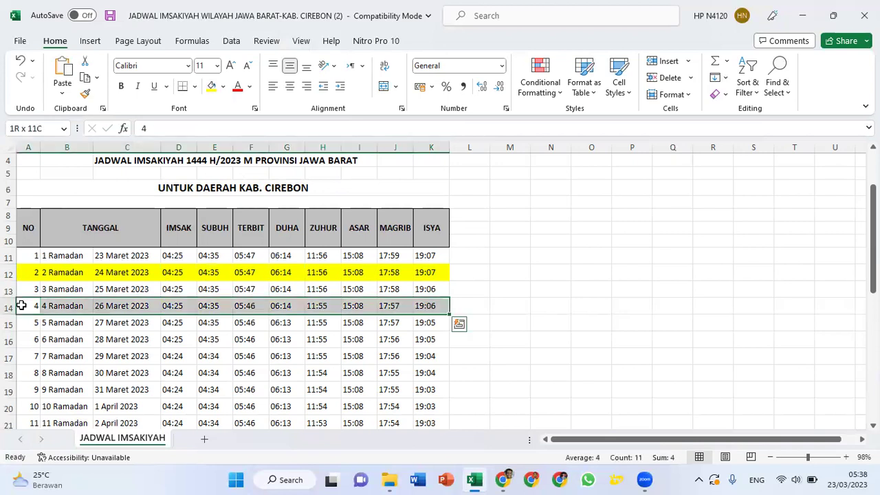
pyautogui.click(211, 95)
pyautogui.press('Down')
pyautogui.press('Down')
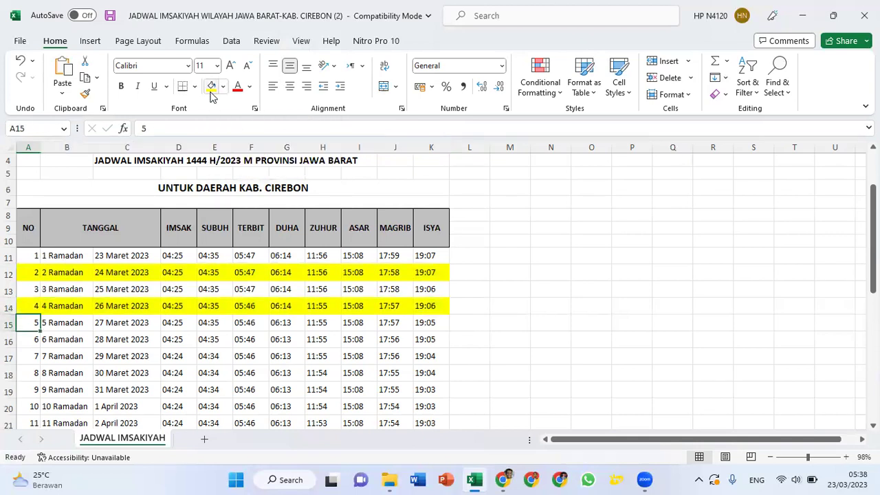
pyautogui.hotkey('ctrl', 'shift', 'Right')
pyautogui.click(213, 96)
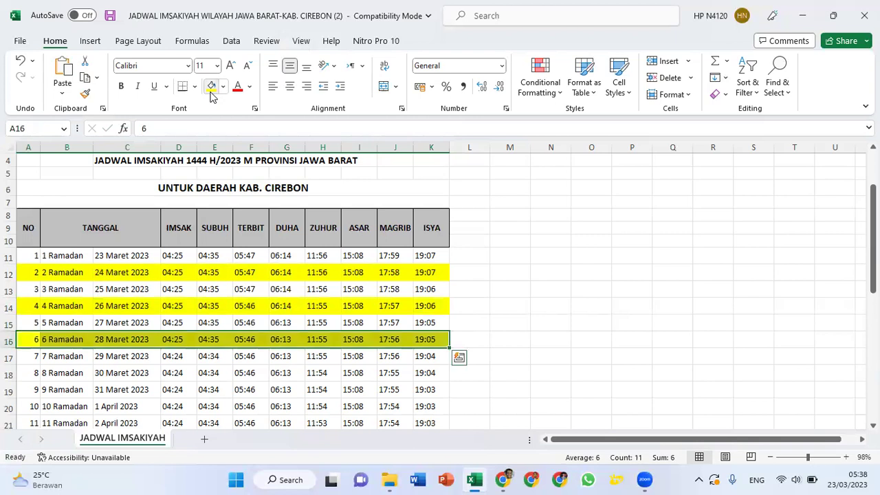
# Step: Fill the 8 Ramadan and 10 Ramadan rows, cells A18:K18 and A20:K20, with yellow
pyautogui.press('Down')
pyautogui.press('Down')
pyautogui.hotkey('ctrl', 'shift', 'Right')
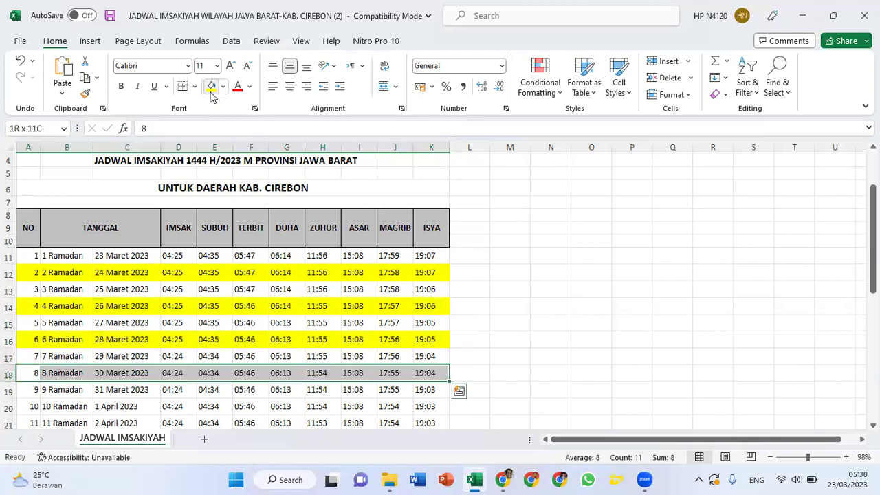
pyautogui.click(212, 96)
pyautogui.press('Down')
pyautogui.press('Down')
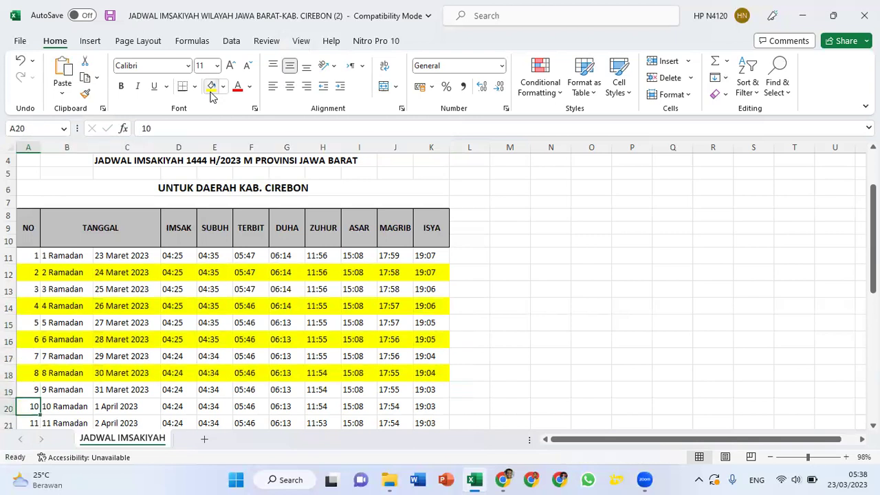
pyautogui.hotkey('ctrl', 'shift', 'Right')
pyautogui.click(213, 96)
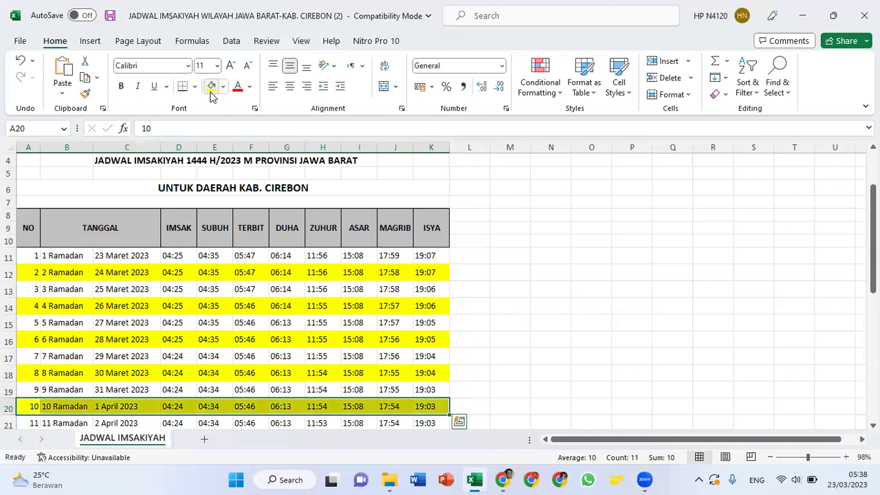
# Step: Fill the 12 Ramadan and 14 Ramadan rows, cells A22:K22 and A24:K24, with yellow
pyautogui.press('Down')
pyautogui.press('Down')
pyautogui.hotkey('ctrl', 'shift', 'Right')
pyautogui.click(213, 96)
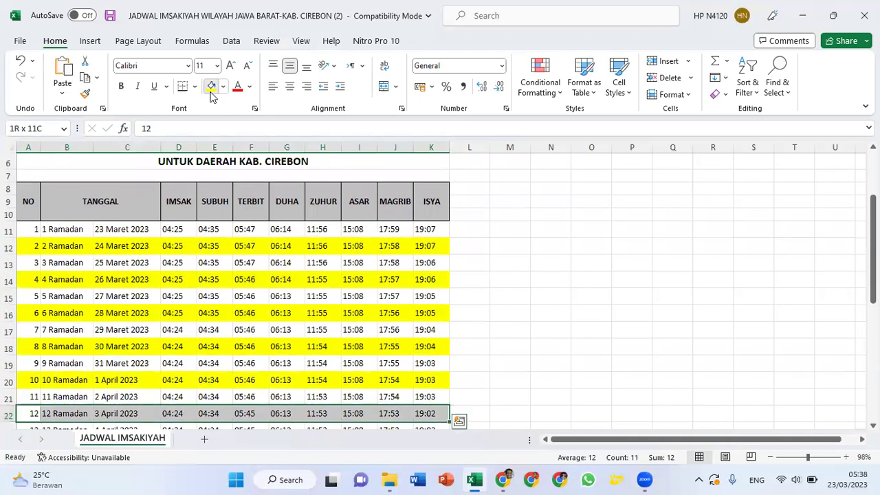
pyautogui.press('Down')
pyautogui.press('Down')
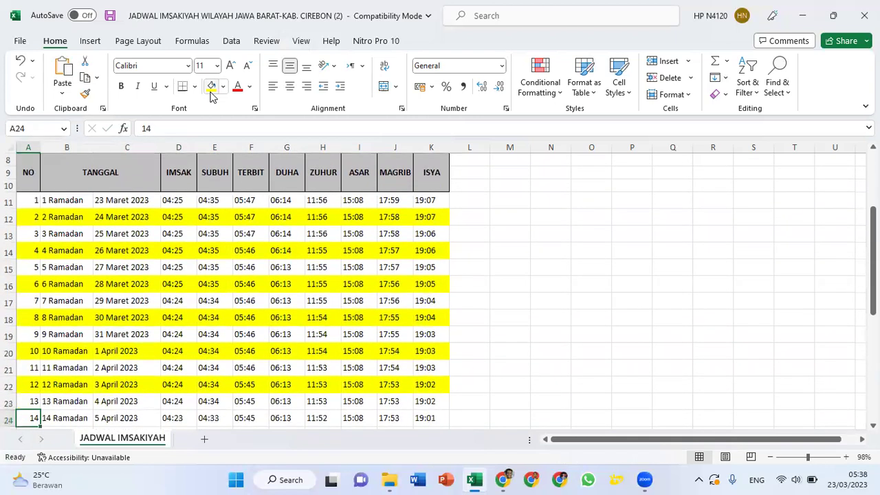
pyautogui.hotkey('ctrl', 'shift', 'Right')
pyautogui.click(213, 96)
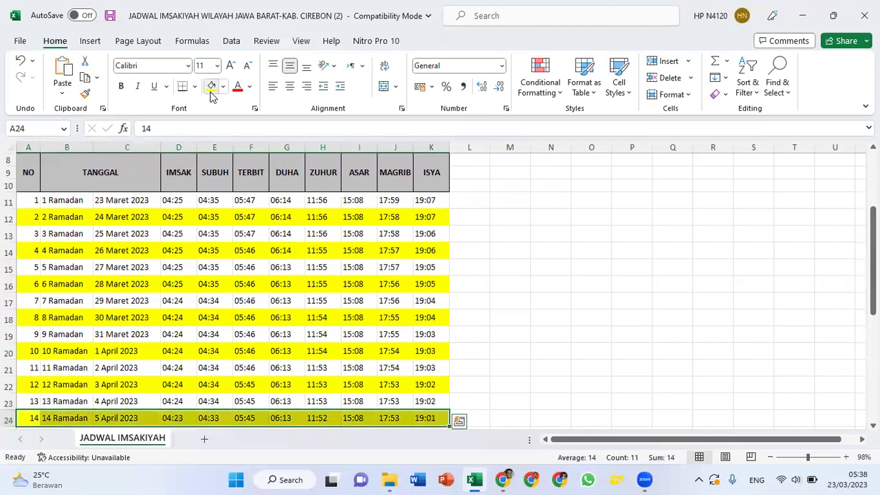
# Step: Fill the 16 Ramadan and 18 Ramadan rows, cells A26:K26 and A28:K28, with yellow
pyautogui.press('Down')
pyautogui.press('Down')
pyautogui.hotkey('ctrl', 'shift', 'Right')
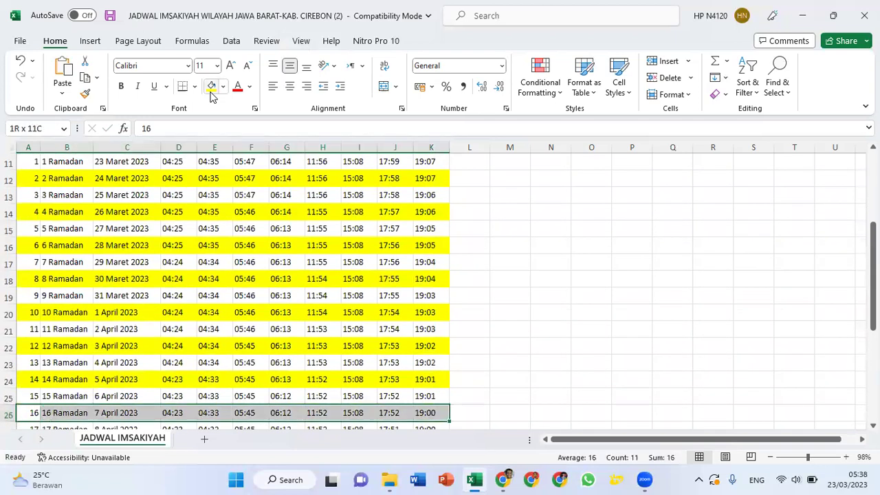
pyautogui.click(211, 93)
pyautogui.press('Down')
pyautogui.press('Down')
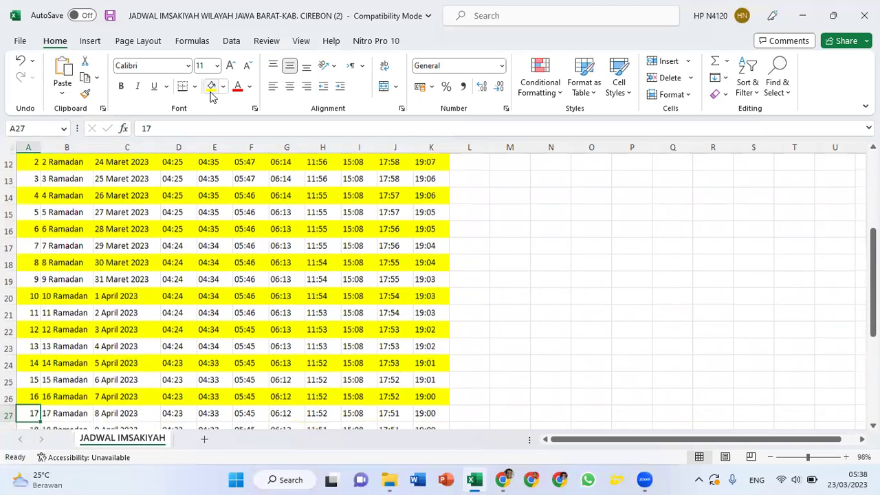
pyautogui.hotkey('ctrl', 'shift', 'Right')
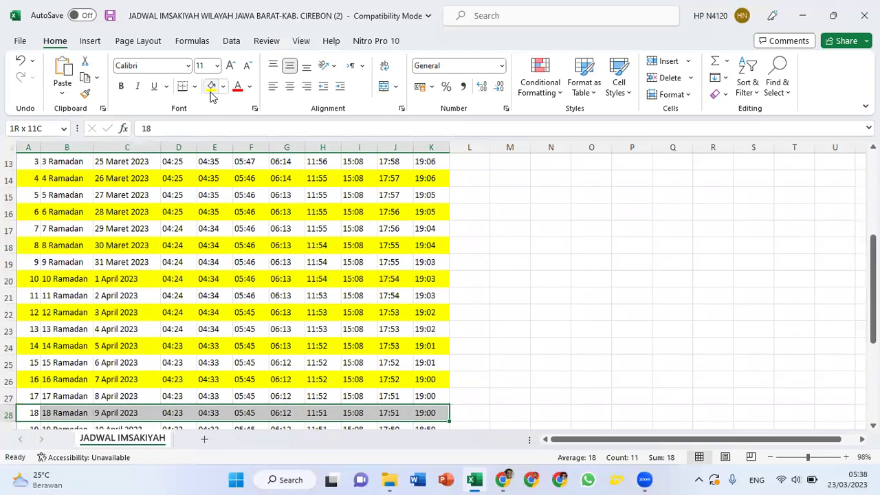
pyautogui.click(211, 94)
# Step: Fill the 20 Ramadan and 22 Ramadan rows, cells A30:K30 and A32:K32, with yellow
pyautogui.press('Down')
pyautogui.press('Down')
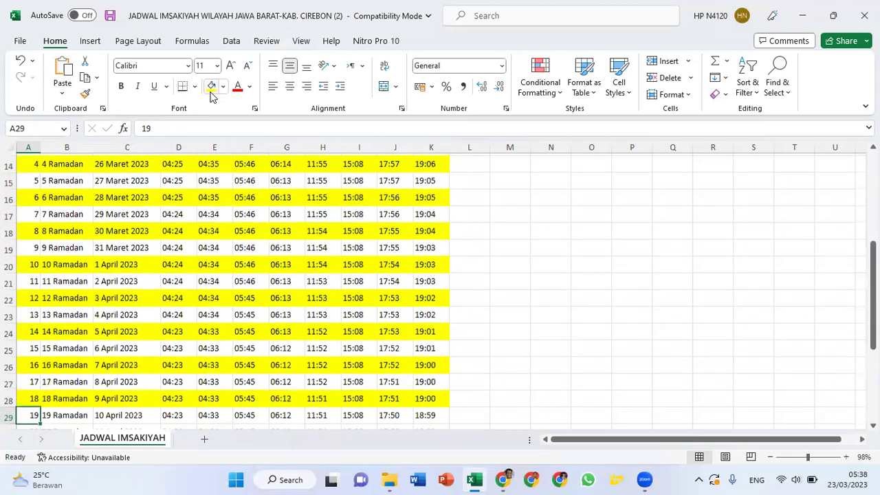
pyautogui.hotkey('ctrl', 'shift', 'Right')
pyautogui.click(211, 94)
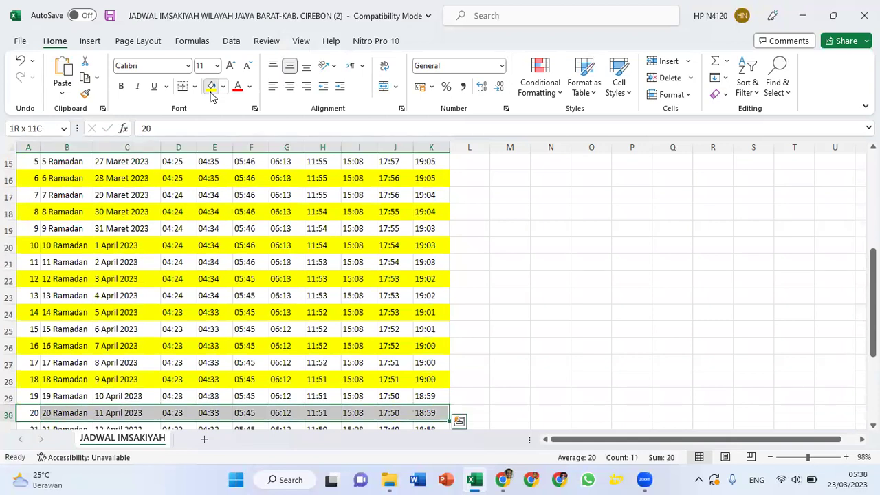
pyautogui.press('Down')
pyautogui.press('Down')
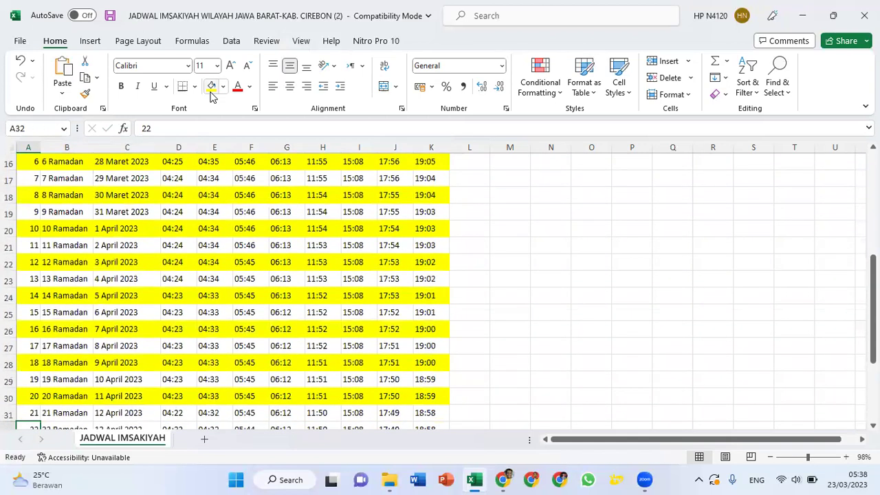
pyautogui.hotkey('ctrl', 'shift', 'Right')
pyautogui.click(211, 93)
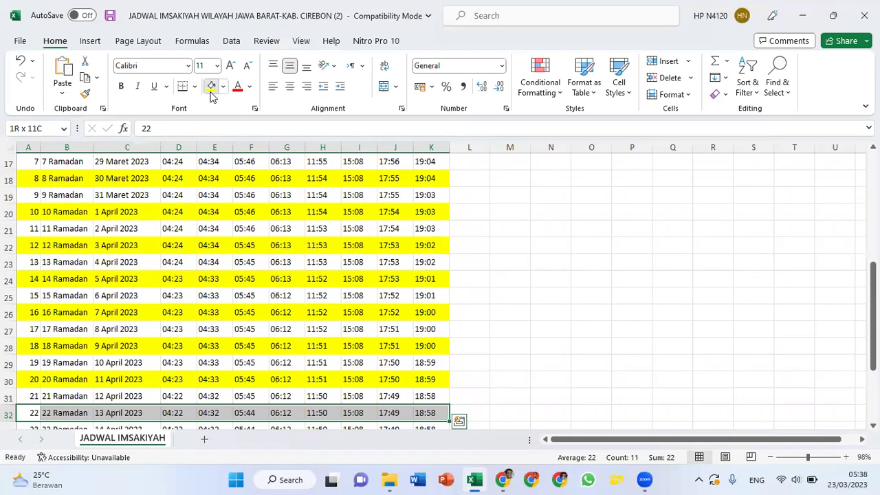
# Step: Fill the 24 Ramadan and 26 Ramadan rows, cells A34:K34 and A36:K36, with yellow
pyautogui.press('Down')
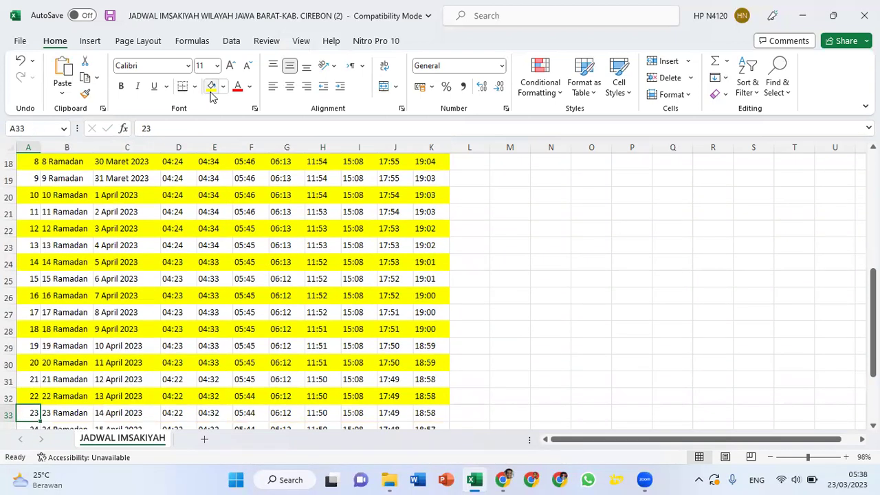
pyautogui.press('Down')
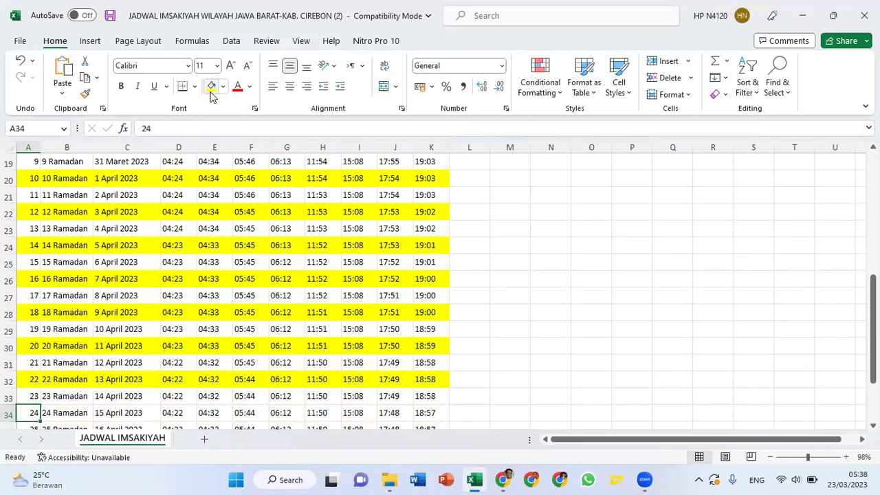
pyautogui.hotkey('ctrl', 'shift', 'Right')
pyautogui.click(211, 94)
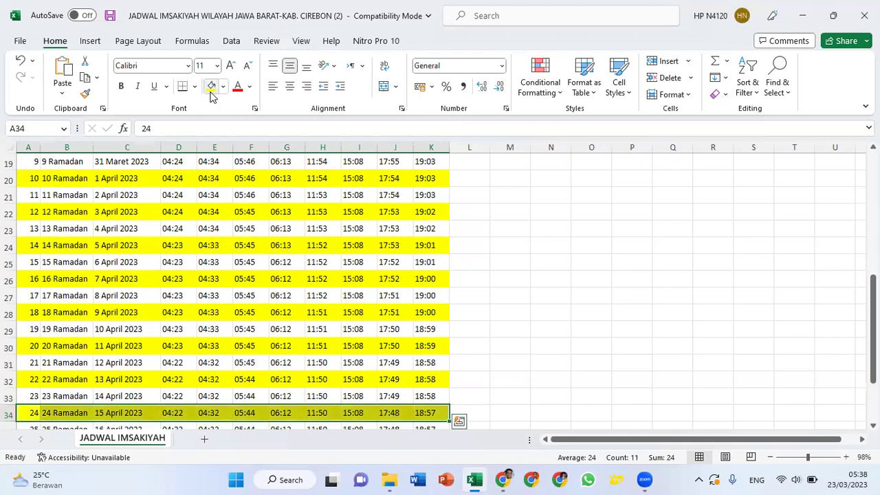
pyautogui.press('Down')
pyautogui.press('Down')
pyautogui.hotkey('ctrl', 'shift', 'Right')
pyautogui.click(211, 94)
# Step: Fill the 28 Ramadan and 30 Ramadan rows, cells A38:K38 and A40:K40, with yellow
pyautogui.press('Down')
pyautogui.press('Down')
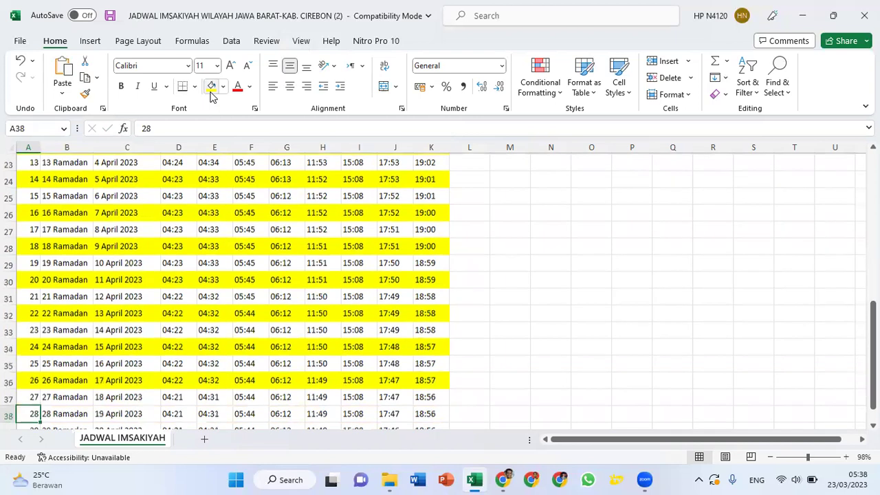
pyautogui.hotkey('ctrl', 'shift', 'Right')
pyautogui.click(211, 93)
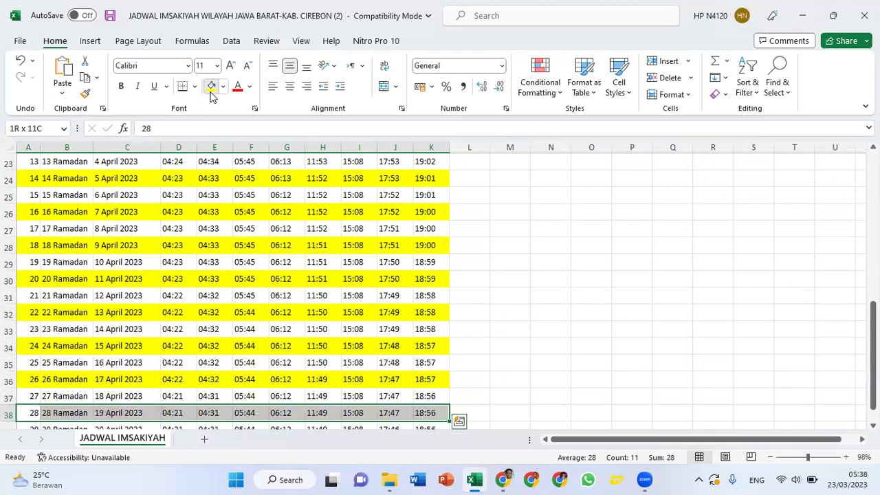
pyautogui.press('Down')
pyautogui.press('Down')
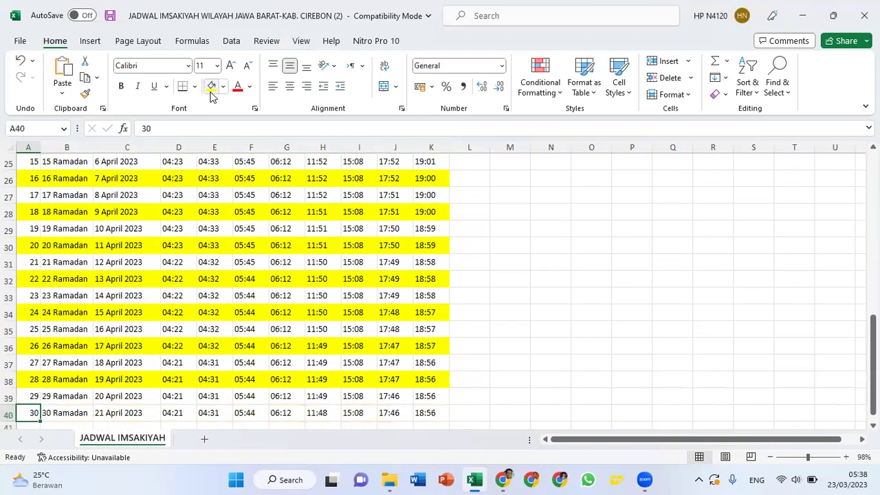
pyautogui.hotkey('ctrl', 'shift', 'Right')
pyautogui.click(211, 94)
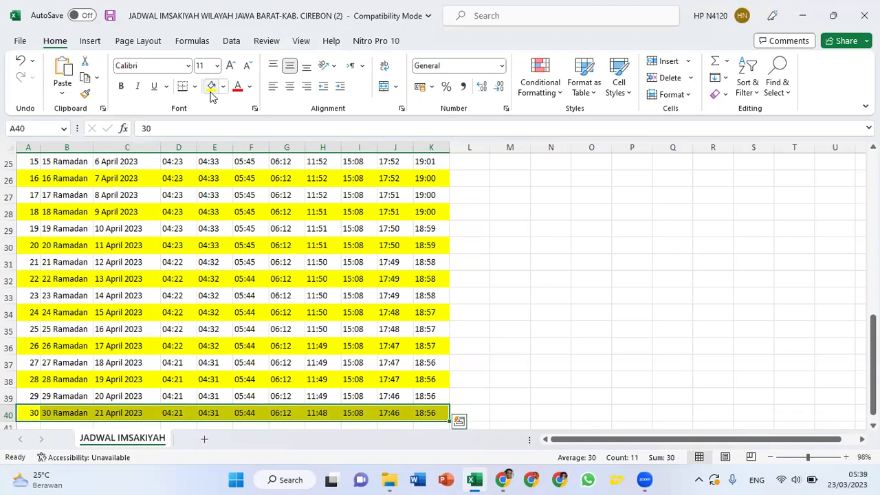
# Step: Review the alternating row fill from the 30 Ramadan row up to the mosque header
pyautogui.press('Up')
pyautogui.press('Up')
pyautogui.press('Up')
pyautogui.press('Up')
pyautogui.press('Up')
pyautogui.press('Up')
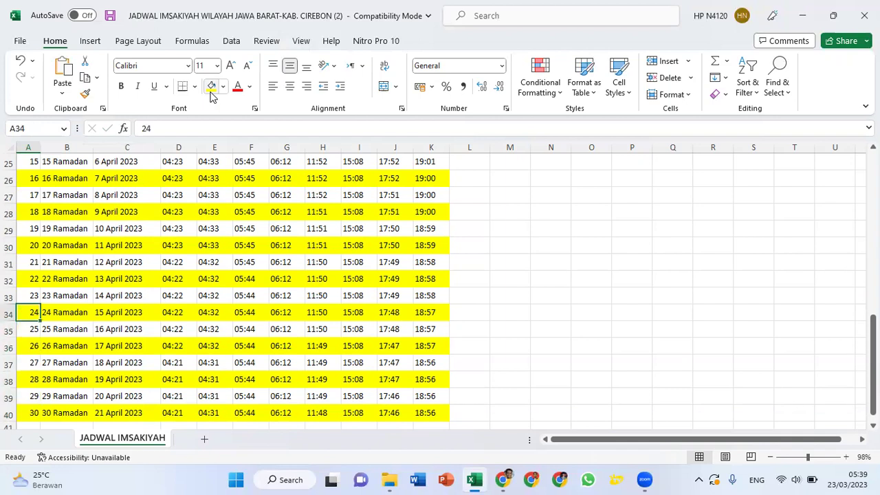
pyautogui.press('Up')
pyautogui.press('Up')
pyautogui.press('Up')
pyautogui.press('Up')
pyautogui.press('Up')
pyautogui.press('Up')
pyautogui.press('Up')
pyautogui.press('Up')
pyautogui.press('Up')
pyautogui.press('Up')
pyautogui.press('Up')
pyautogui.press('Up')
pyautogui.press('Up')
pyautogui.press('Up')
pyautogui.press('Up')
pyautogui.press('Up')
pyautogui.press('Up')
pyautogui.press('Up')
pyautogui.press('Up')
pyautogui.press('Up')
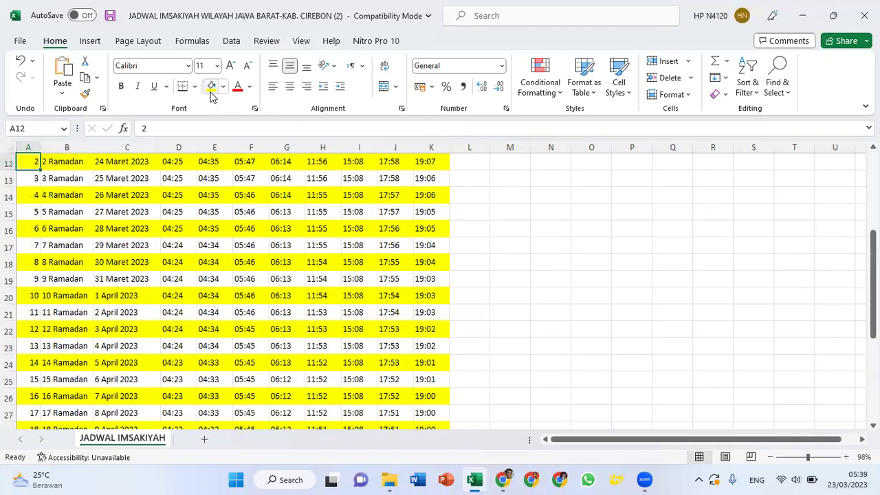
pyautogui.press('Up')
pyautogui.press('Up')
pyautogui.press('Up')
pyautogui.press('Up')
pyautogui.press('Up')
pyautogui.press('Up')
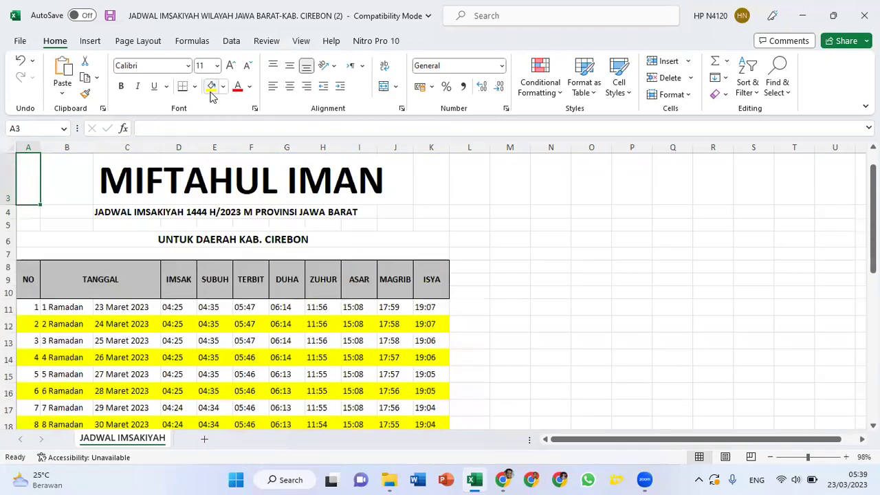
# Step: Try applying all borders to the schedule rows, cells A11:K40, and undo them
pyautogui.scroll(-1, 117, 282)
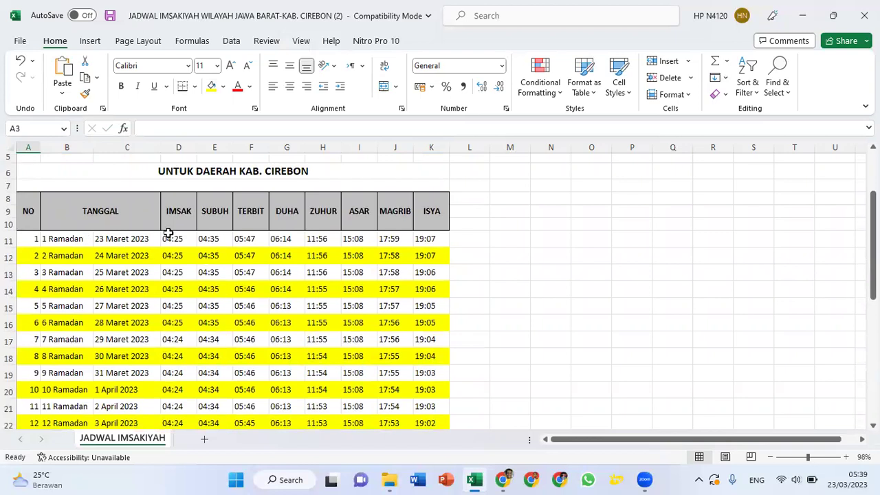
pyautogui.click(28, 236)
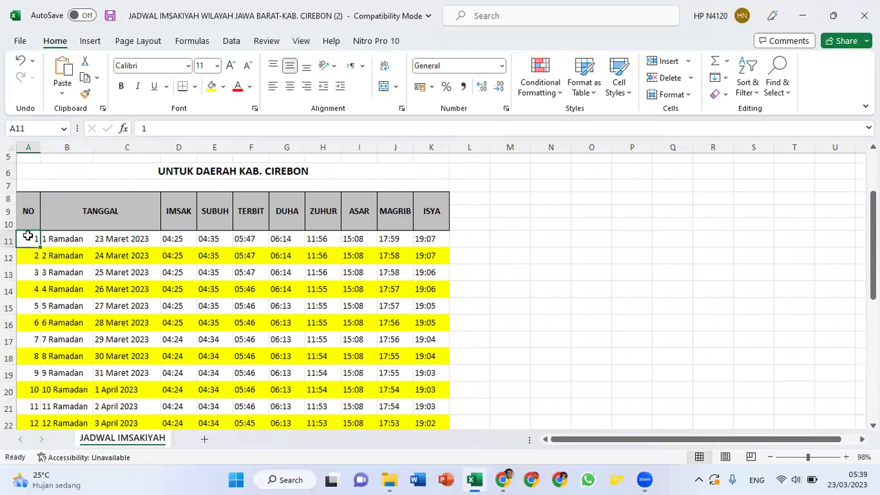
pyautogui.hotkey('shift', 'Right')
pyautogui.hotkey('shift', 'Right')
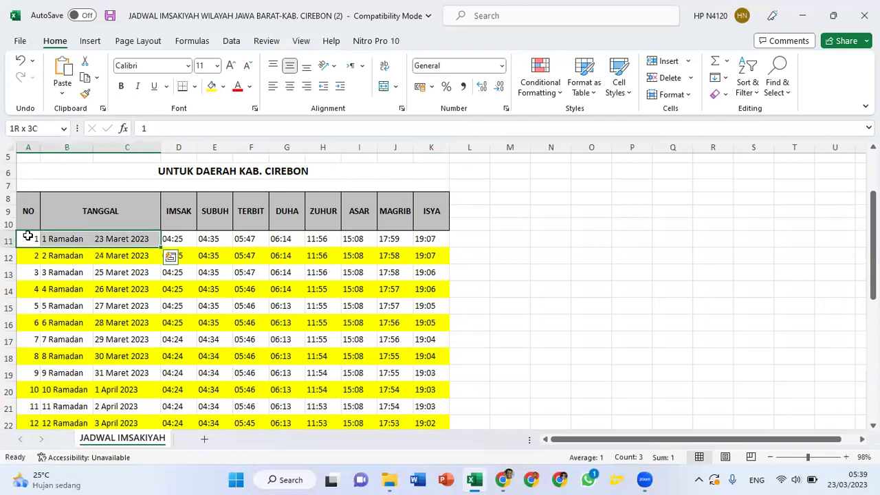
pyautogui.hotkey('shift', 'Right')
pyautogui.hotkey('shift', 'Right')
pyautogui.hotkey('shift', 'Right')
pyautogui.hotkey('shift', 'Right')
pyautogui.hotkey('shift', 'Right')
pyautogui.hotkey('shift', 'Right')
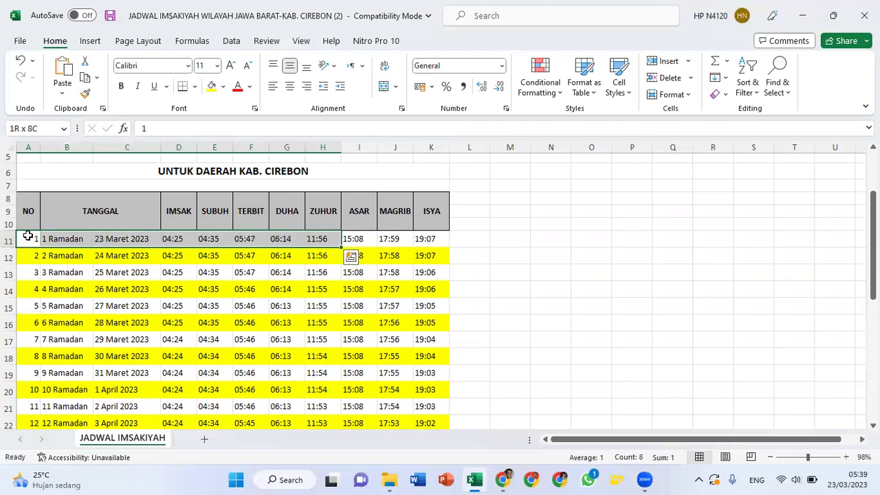
pyautogui.hotkey('shift', 'Right')
pyautogui.hotkey('shift', 'Right')
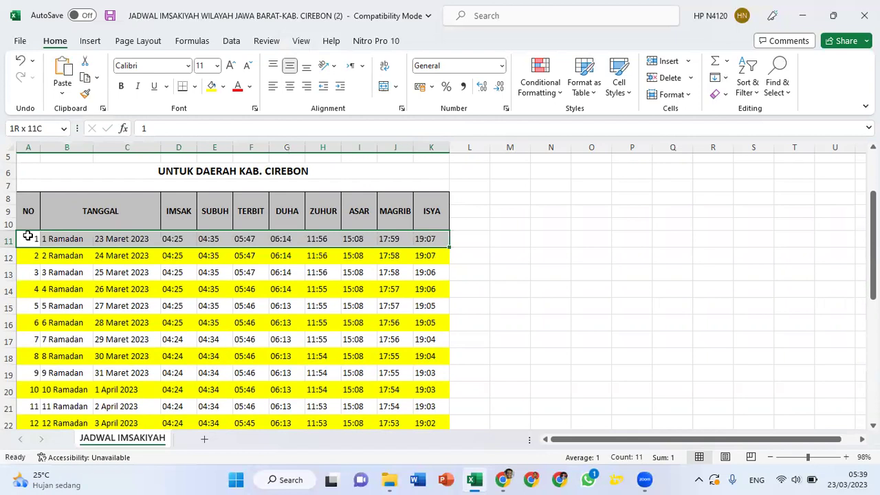
pyautogui.hotkey('ctrl', 'shift', 'Down')
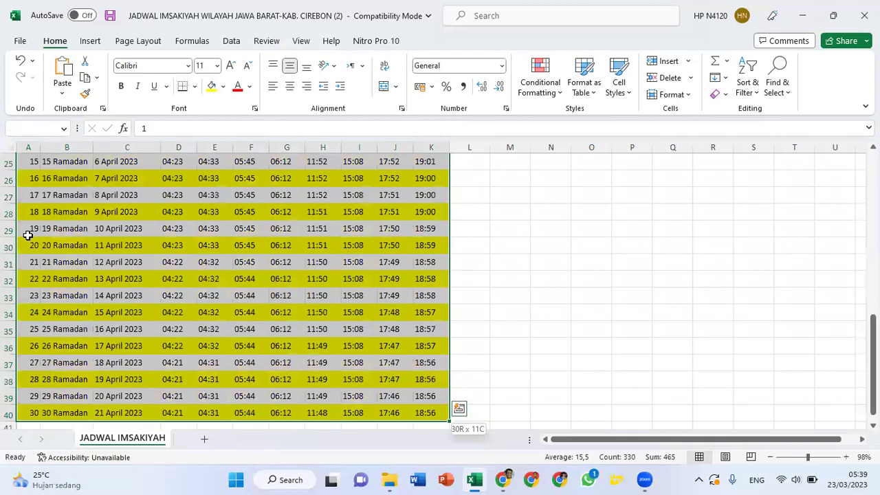
pyautogui.click(195, 86)
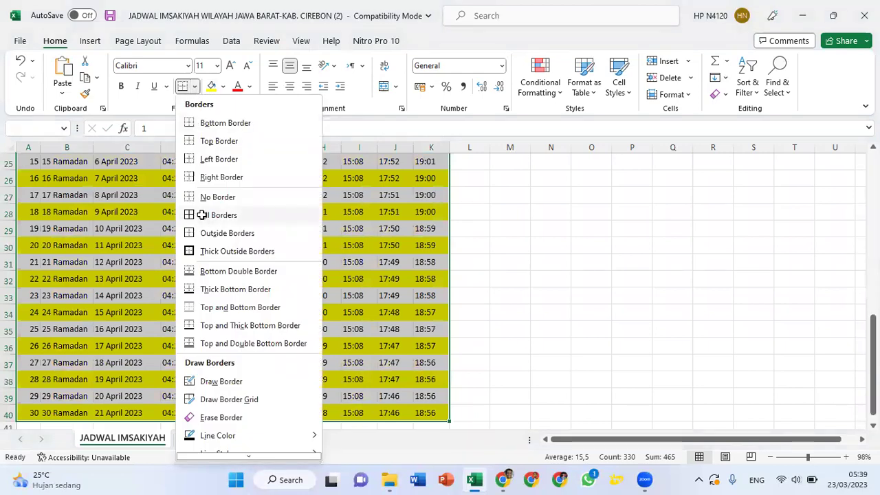
pyautogui.click(202, 216)
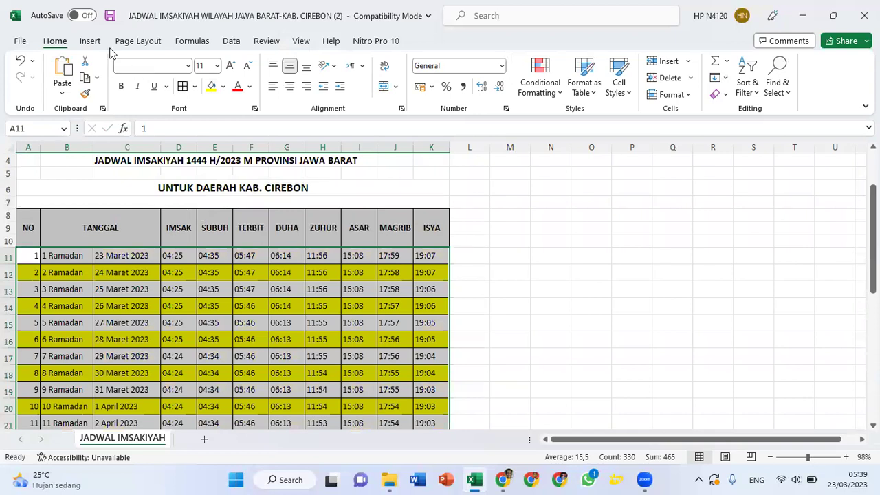
pyautogui.click(20, 66)
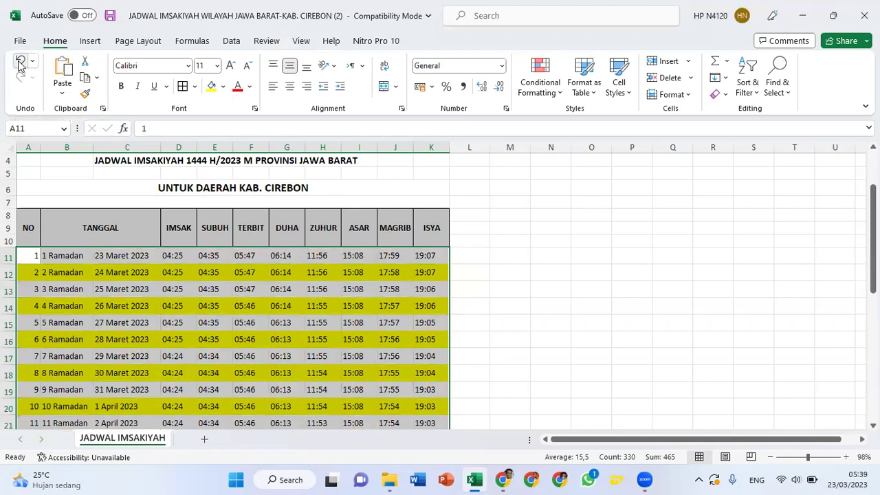
pyautogui.click(188, 265)
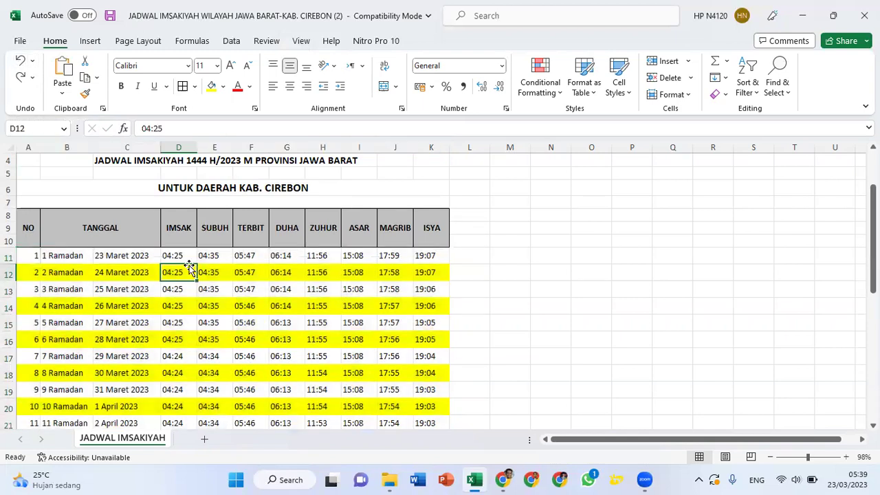
# Step: Apply outside borders to the IMSAK column, cells D8:D40
pyautogui.click(178, 219)
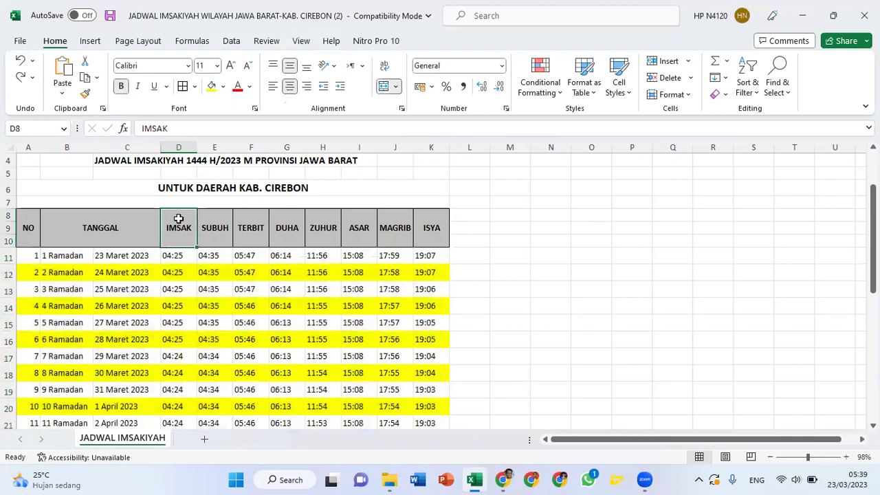
pyautogui.hotkey('shift', 'Down')
pyautogui.hotkey('shift', 'Down')
pyautogui.hotkey('shift', 'Down')
pyautogui.hotkey('shift', 'Down')
pyautogui.hotkey('shift', 'Down')
pyautogui.hotkey('shift', 'Down')
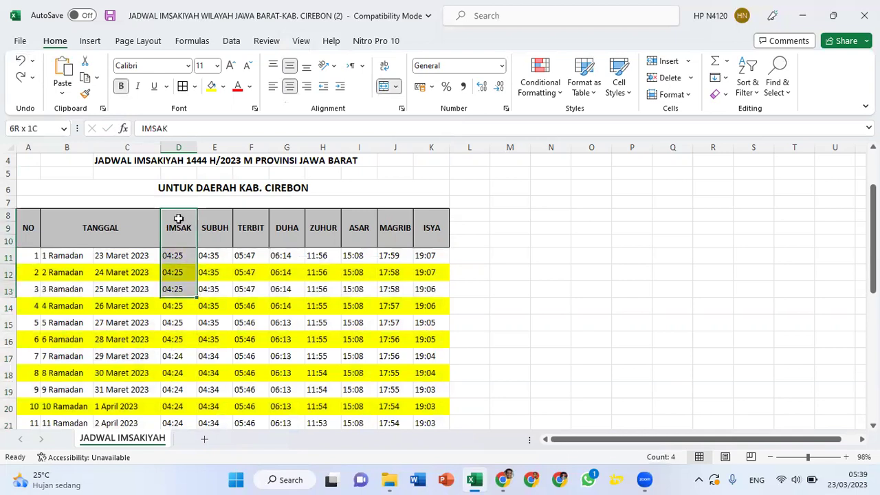
pyautogui.hotkey('shift', 'Down')
pyautogui.hotkey('shift', 'Down')
pyautogui.hotkey('shift', 'Down')
pyautogui.hotkey('shift', 'Down')
pyautogui.hotkey('shift', 'Down')
pyautogui.hotkey('shift', 'Down')
pyautogui.hotkey('shift', 'Down')
pyautogui.hotkey('shift', 'Down')
pyautogui.hotkey('shift', 'Down')
pyautogui.hotkey('shift', 'Down')
pyautogui.hotkey('shift', 'Down')
pyautogui.hotkey('shift', 'Down')
pyautogui.hotkey('shift', 'Down')
pyautogui.hotkey('shift', 'Down')
pyautogui.hotkey('shift', 'Down')
pyautogui.hotkey('shift', 'Down')
pyautogui.hotkey('shift', 'Down')
pyautogui.hotkey('shift', 'Down')
pyautogui.hotkey('shift', 'Down')
pyautogui.hotkey('shift', 'Down')
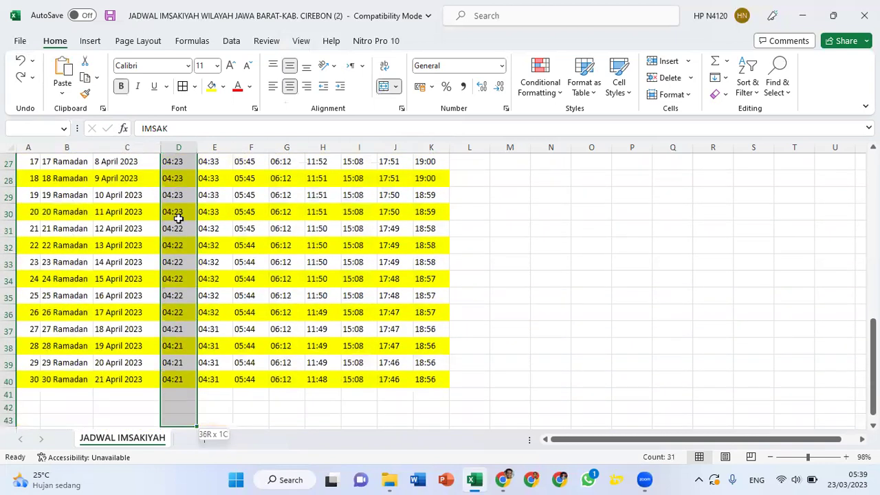
pyautogui.click(195, 87)
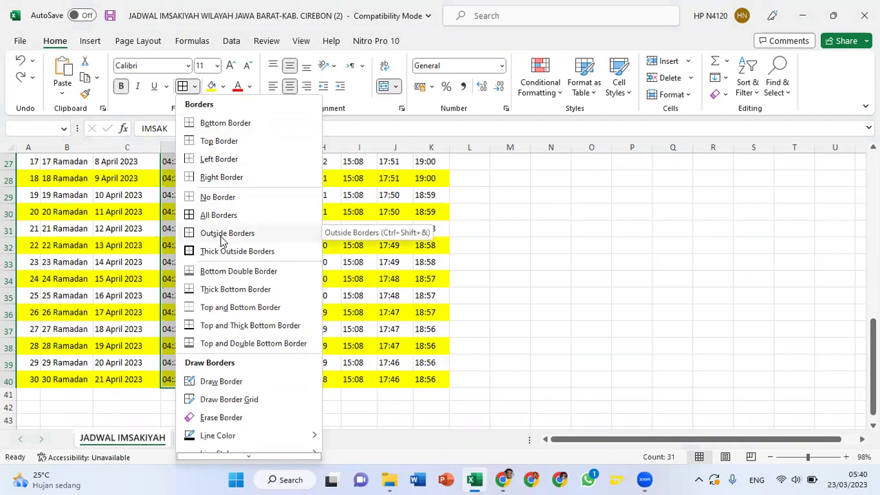
pyautogui.click(217, 215)
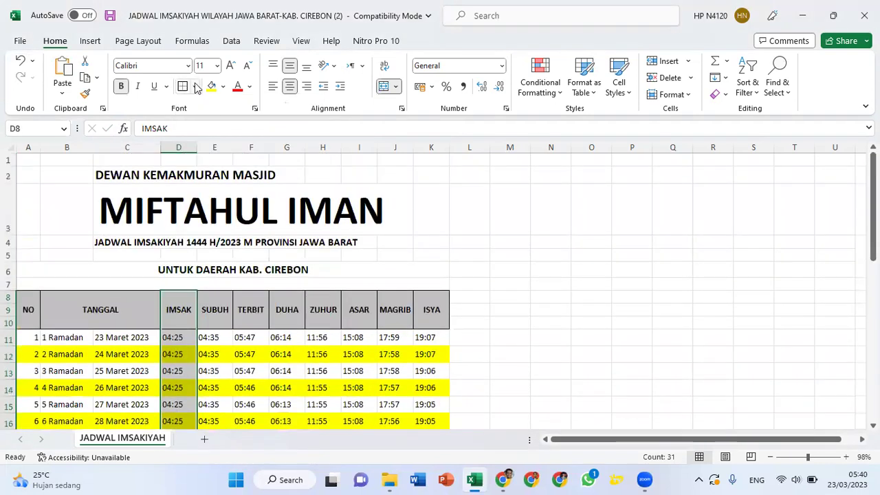
# Step: Set the border line color to the standard blue and leave border drawing mode
pyautogui.click(196, 86)
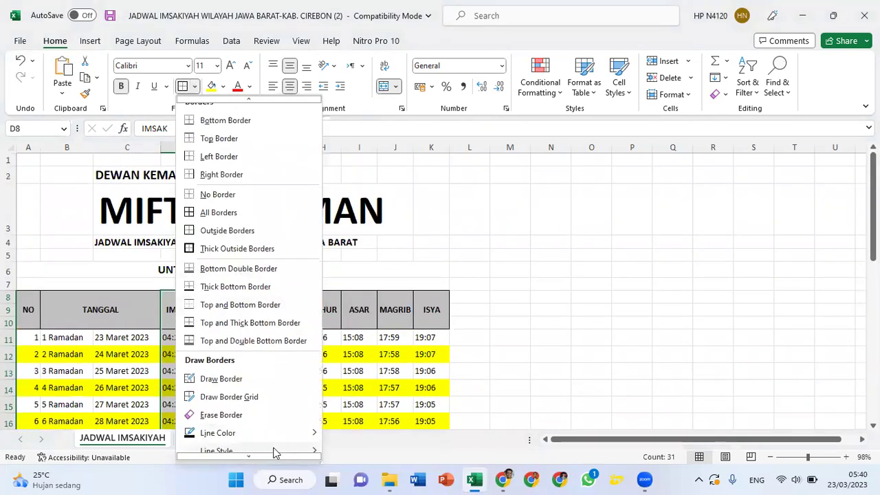
pyautogui.moveTo(309, 433)
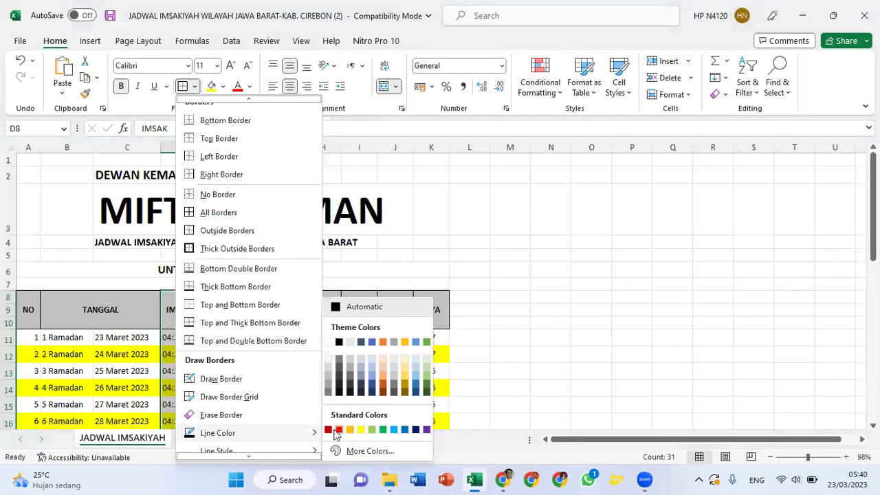
pyautogui.click(404, 431)
pyautogui.press('Right')
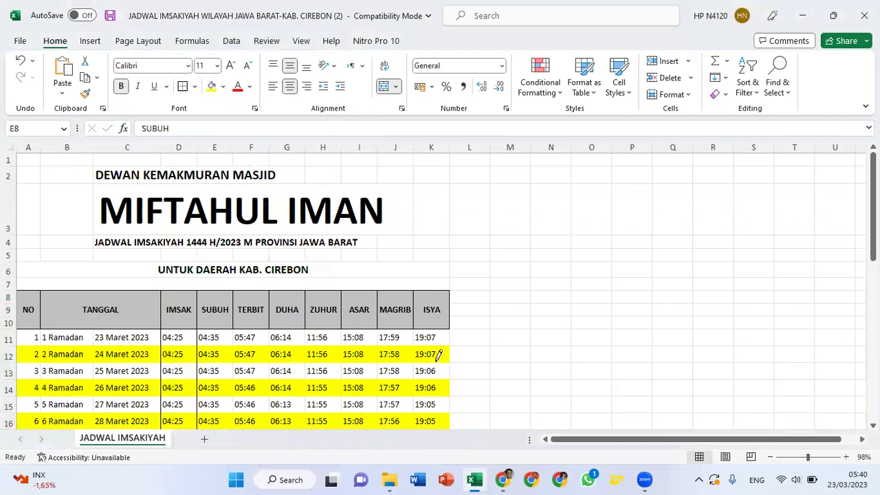
pyautogui.scroll(-2, 506, 349)
pyautogui.hscroll(1, 506, 349)
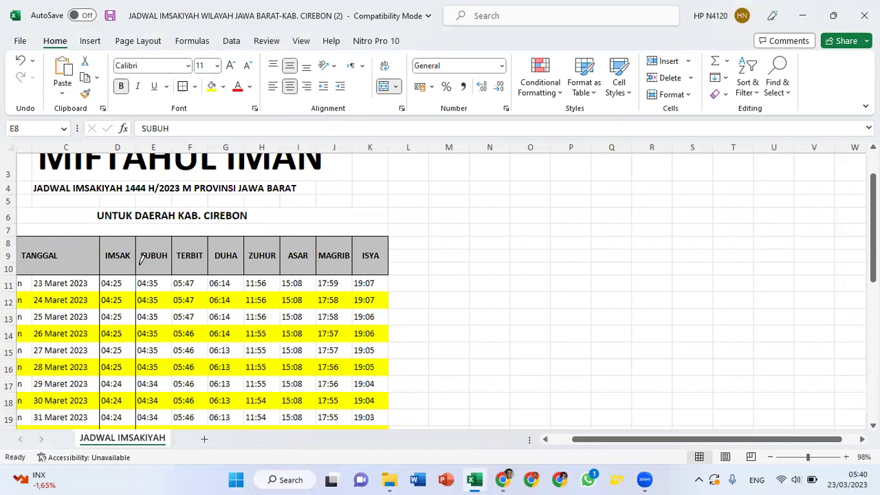
pyautogui.hotkey('ctrl', 'z')
pyautogui.press('Escape')
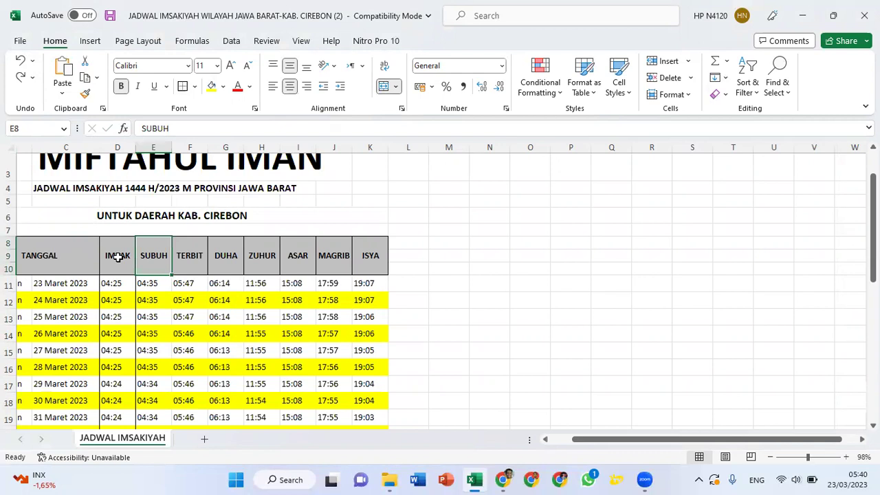
# Step: Select the IMSAK column, cells D8:D40, and switch on border drawing with the blue line color
pyautogui.click(118, 257)
pyautogui.hotkey('shift', 'Down')
pyautogui.hotkey('shift', 'Down')
pyautogui.hotkey('shift', 'Down')
pyautogui.hotkey('shift', 'Down')
pyautogui.hotkey('shift', 'Down')
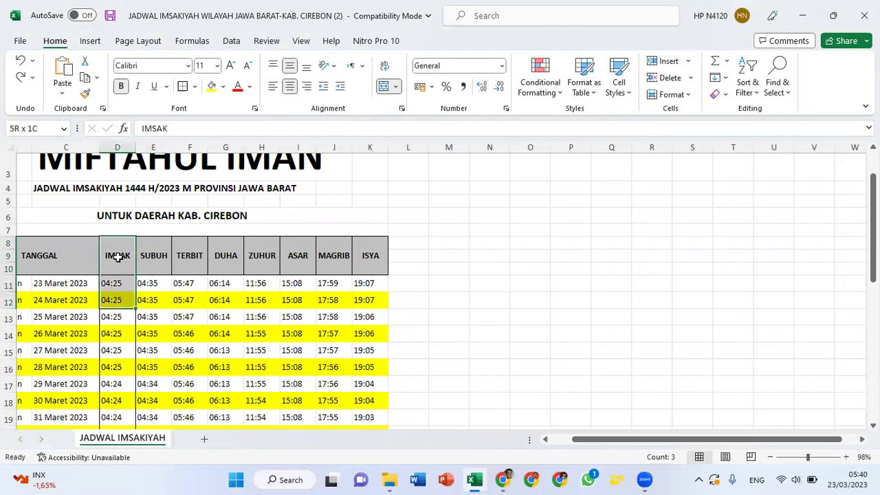
pyautogui.hotkey('shift', 'Down')
pyautogui.hotkey('shift', 'Down')
pyautogui.hotkey('shift', 'Down')
pyautogui.hotkey('shift', 'Down')
pyautogui.hotkey('shift', 'Down')
pyautogui.hotkey('shift', 'Down')
pyautogui.hotkey('shift', 'Down')
pyautogui.hotkey('shift', 'Down')
pyautogui.hotkey('shift', 'Down')
pyautogui.hotkey('shift', 'Down')
pyautogui.hotkey('shift', 'Down')
pyautogui.hotkey('shift', 'Down')
pyautogui.hotkey('shift', 'Down')
pyautogui.hotkey('shift', 'Down')
pyautogui.hotkey('shift', 'Down')
pyautogui.hotkey('shift', 'Down')
pyautogui.hotkey('shift', 'Down')
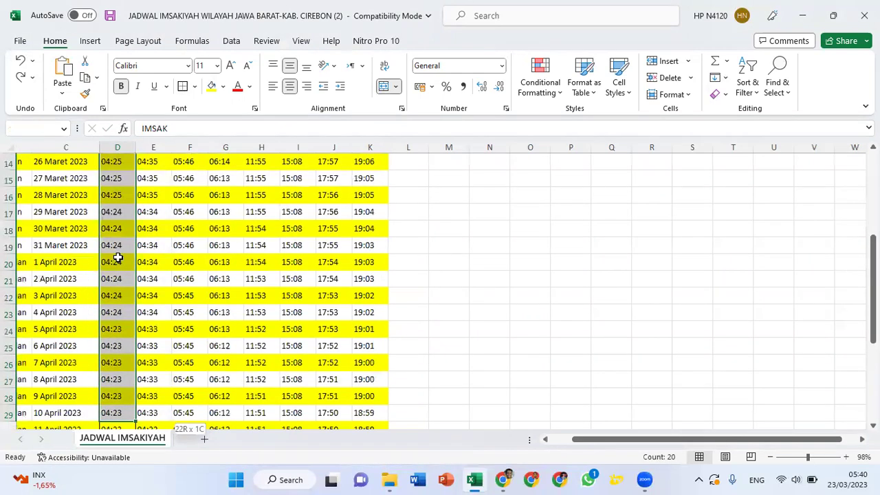
pyautogui.hotkey('shift', 'Down')
pyautogui.hotkey('shift', 'Down')
pyautogui.hotkey('shift', 'Down')
pyautogui.hotkey('shift', 'Down')
pyautogui.hotkey('shift', 'Down')
pyautogui.hotkey('shift', 'Down')
pyautogui.hotkey('shift', 'Down')
pyautogui.hotkey('shift', 'Down')
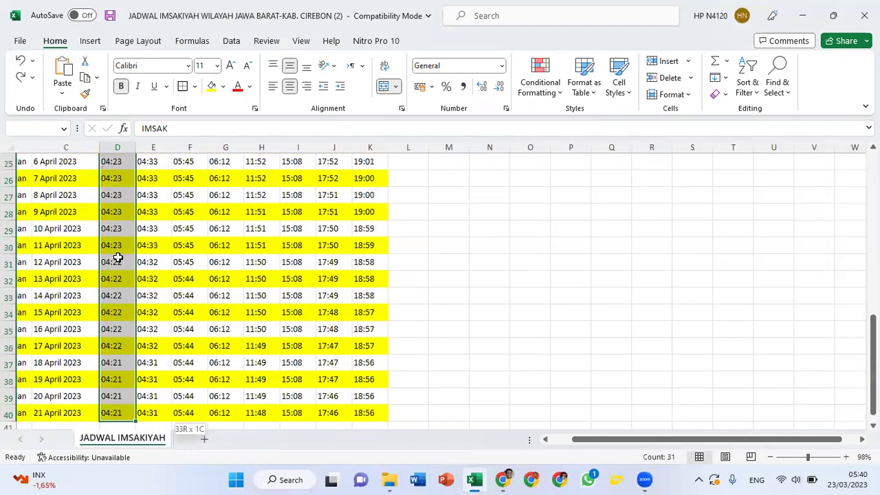
pyautogui.click(194, 86)
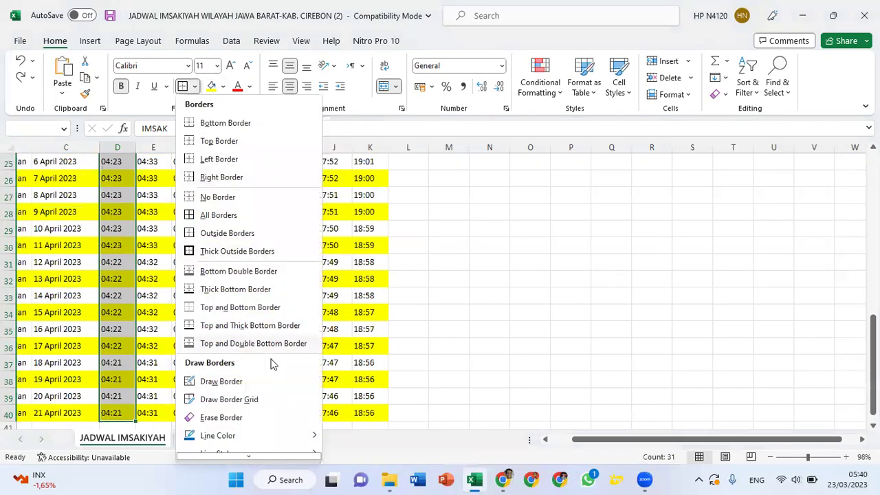
pyautogui.moveTo(249, 430)
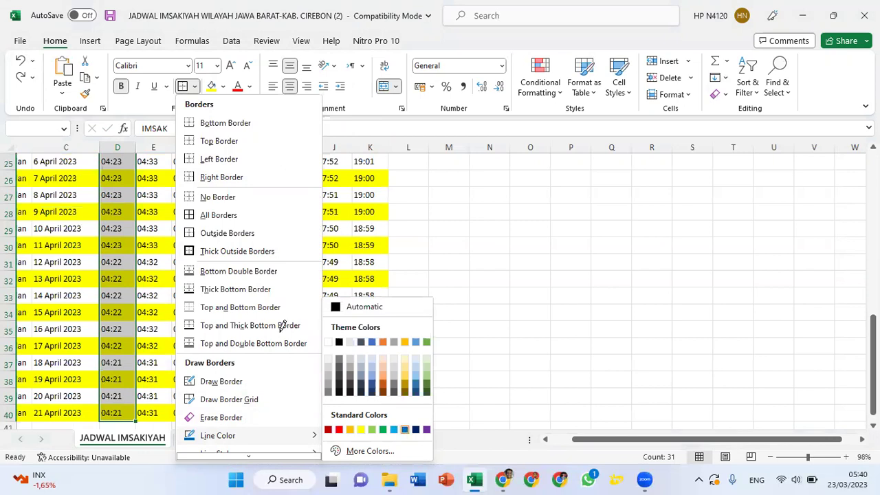
pyautogui.click(240, 333)
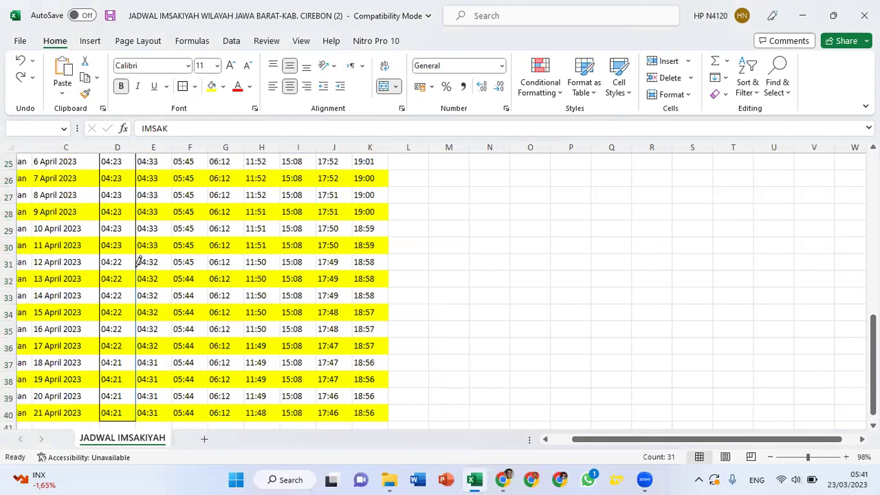
# Step: Draw blue borders along both sides and the lower end of the IMSAK column, from row 8 to row 40
pyautogui.moveTo(137, 165); pyautogui.dragTo(137, 296)
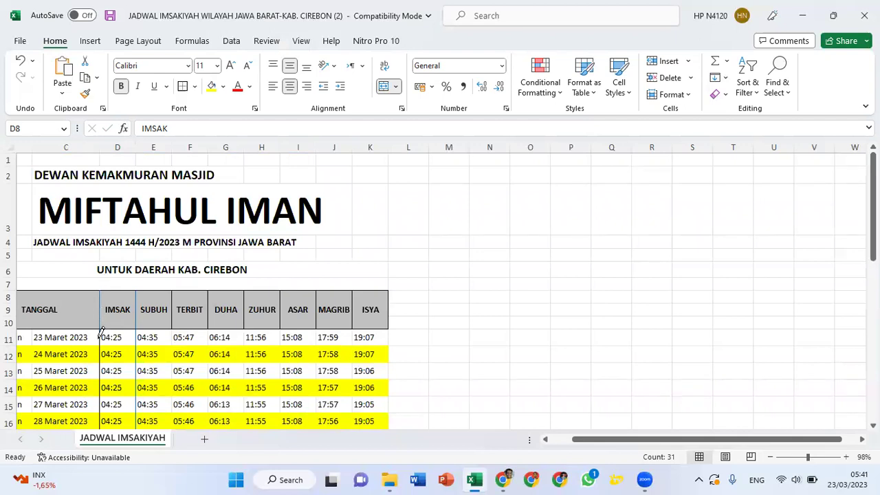
pyautogui.scroll(-4, 112, 418)
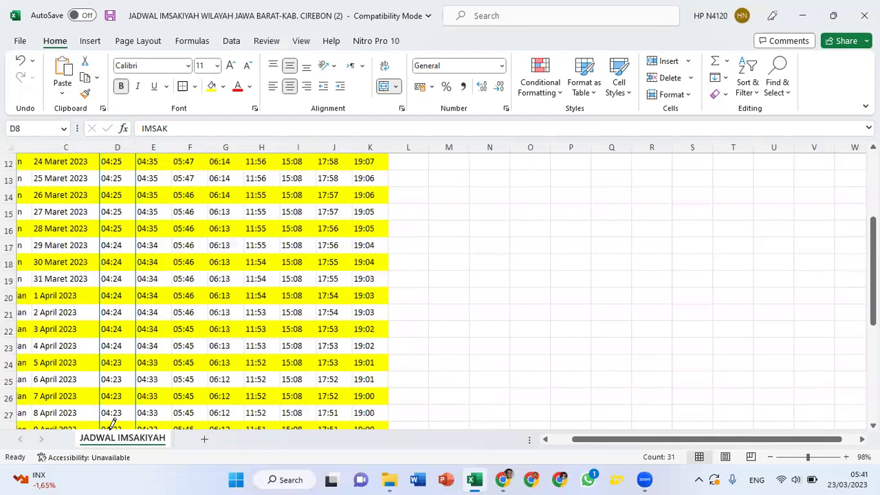
pyautogui.scroll(-13, 111, 421)
pyautogui.scroll(-2, 108, 165)
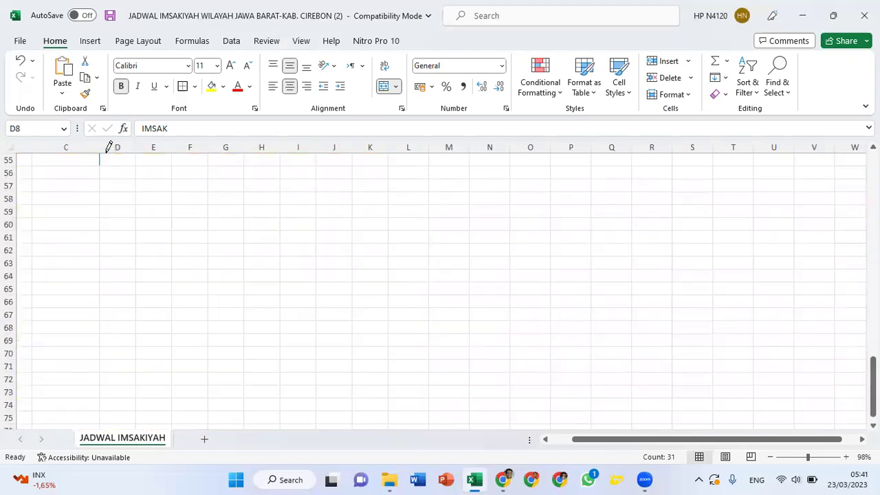
pyautogui.scroll(3, 109, 147)
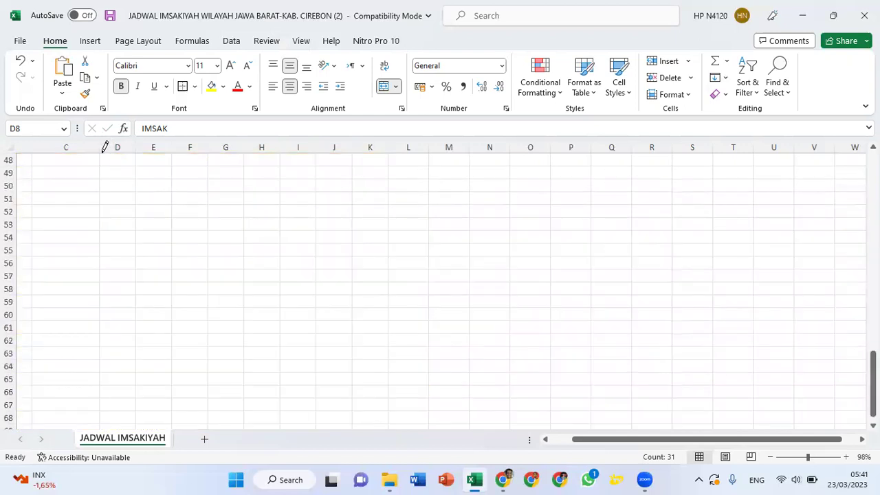
pyautogui.scroll(6, 103, 206)
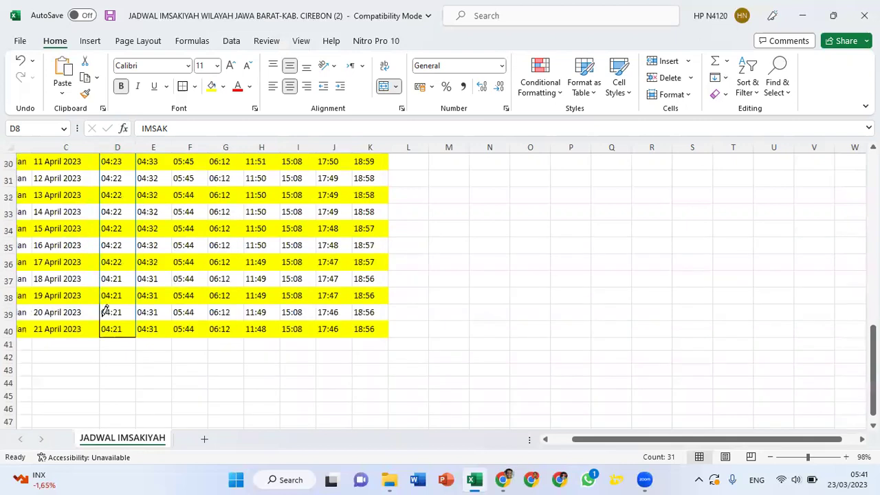
pyautogui.hscroll(-1, 103, 319)
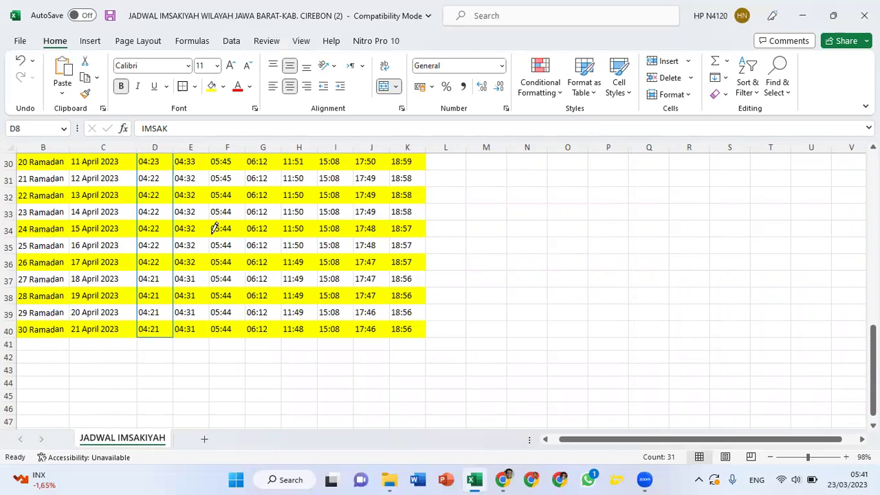
pyautogui.scroll(3, 150, 250)
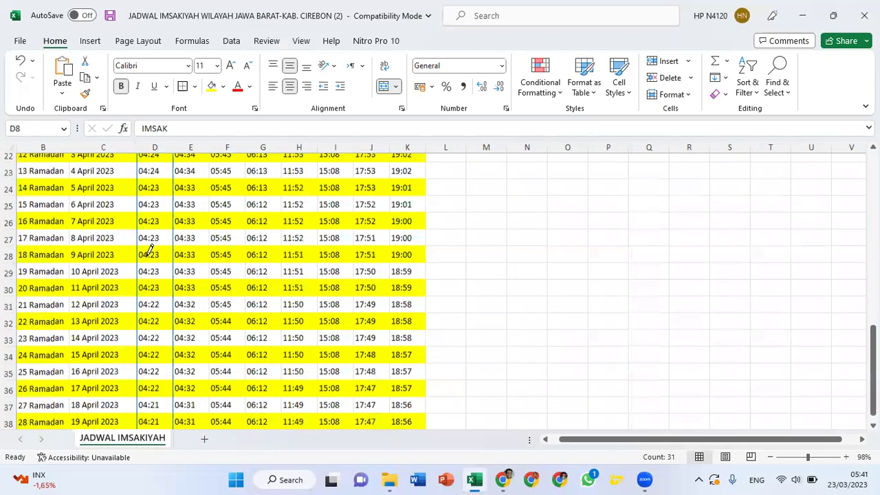
pyautogui.scroll(7, 150, 250)
# Step: Draw blue borders along both sides and the lower end of the MAGRIB column, from row 8 to row 40
pyautogui.scroll(-1, 148, 250)
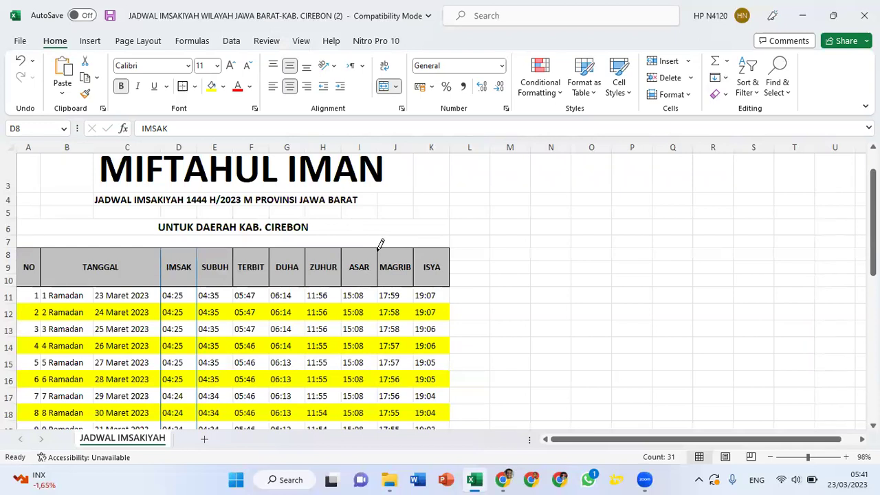
pyautogui.moveTo(379, 249)
pyautogui.mouseDown()
pyautogui.moveTo(390, 384)
pyautogui.moveTo(415, 387)
pyautogui.moveTo(387, 407)
pyautogui.moveTo(400, 137)
pyautogui.moveTo(402, 357)
pyautogui.moveTo(414, 388)
pyautogui.moveTo(403, 141)
pyautogui.mouseUp()
pyautogui.scroll(-3, 415, 387)
pyautogui.scroll(-13, 387, 407)
pyautogui.scroll(10, 397, 222)
pyautogui.scroll(-7, 414, 388)
pyautogui.scroll(-4, 402, 138)
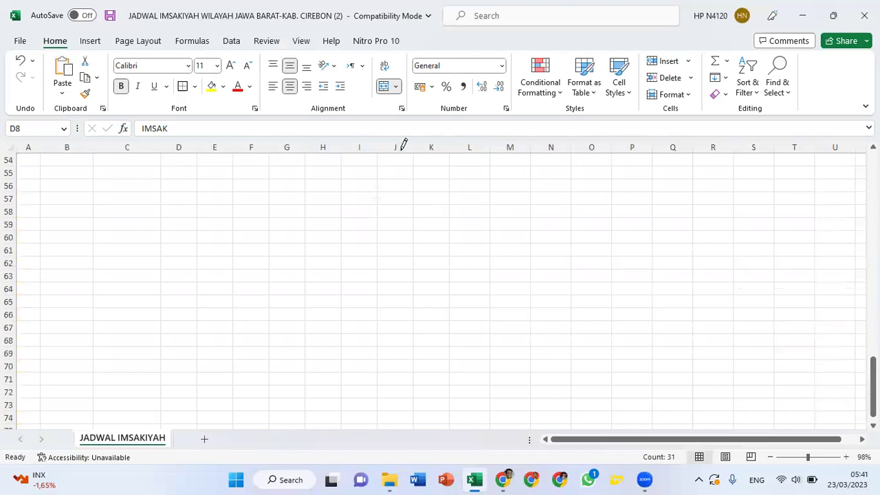
pyautogui.scroll(1, 403, 141)
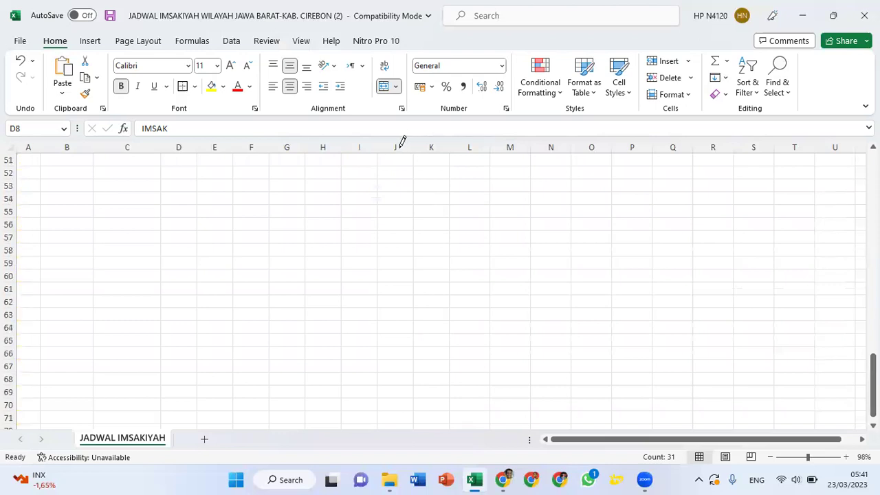
pyautogui.scroll(17, 387, 371)
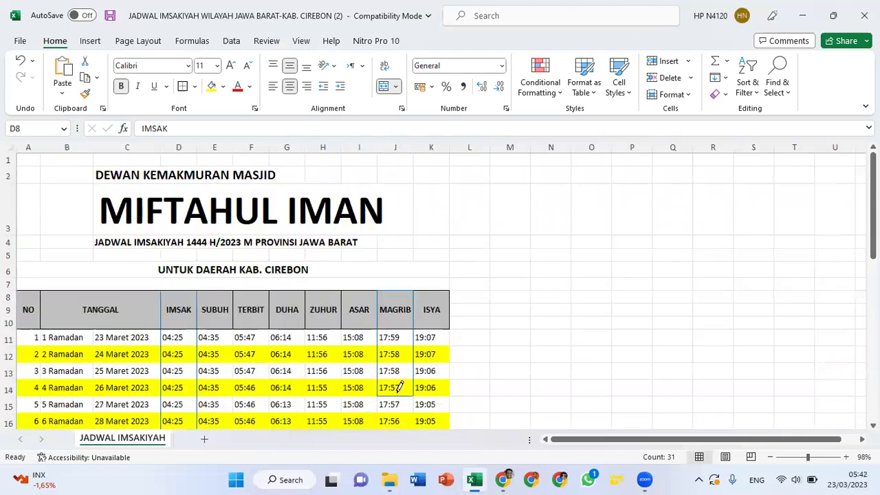
pyautogui.scroll(-18, 398, 389)
pyautogui.moveTo(407, 396)
pyautogui.mouseDown()
pyautogui.moveTo(414, 144)
pyautogui.moveTo(389, 178)
pyautogui.moveTo(386, 224)
pyautogui.moveTo(391, 142)
pyautogui.moveTo(387, 244)
pyautogui.moveTo(361, 248)
pyautogui.moveTo(366, 234)
pyautogui.moveTo(405, 233)
pyautogui.mouseUp()
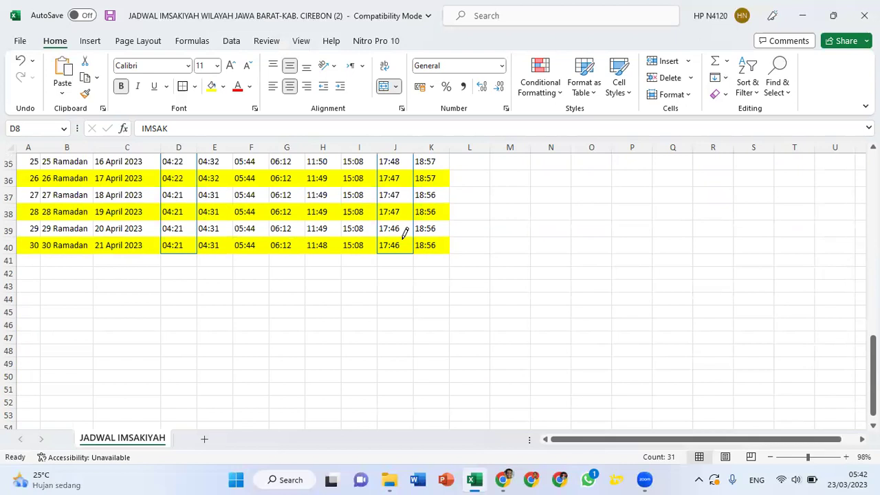
pyautogui.scroll(10, 404, 233)
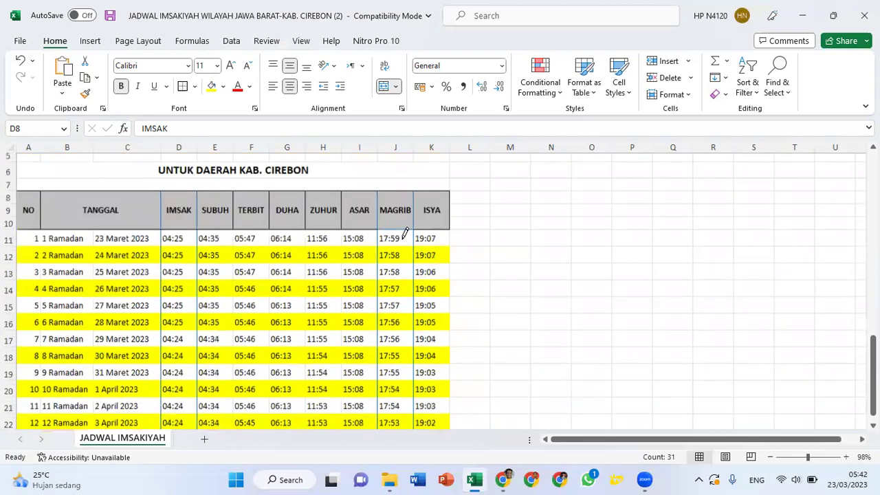
pyautogui.scroll(2, 405, 233)
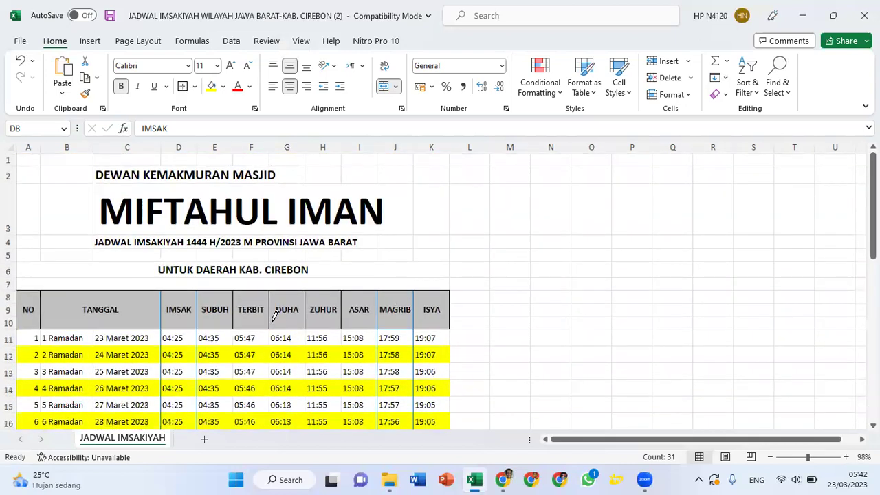
# Step: Set the border line color to Automatic, redraw the border beneath the MAGRIB header cell and leave border drawing mode
pyautogui.click(224, 92)
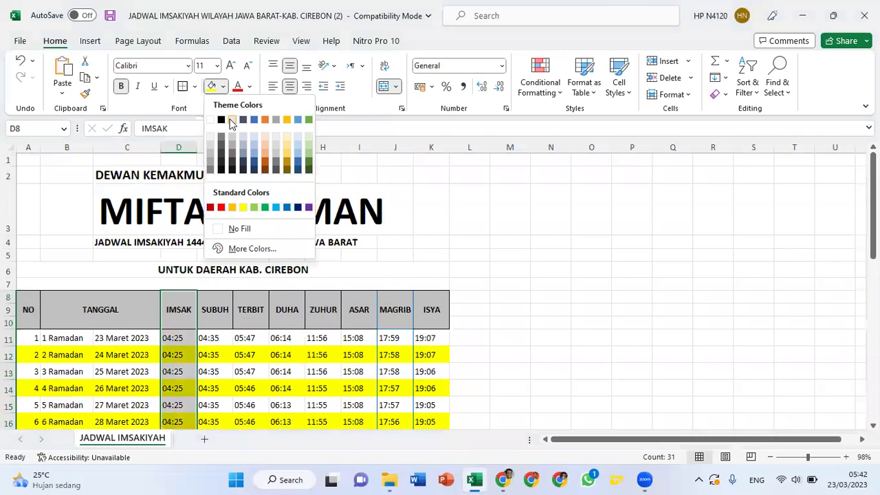
pyautogui.click(206, 88)
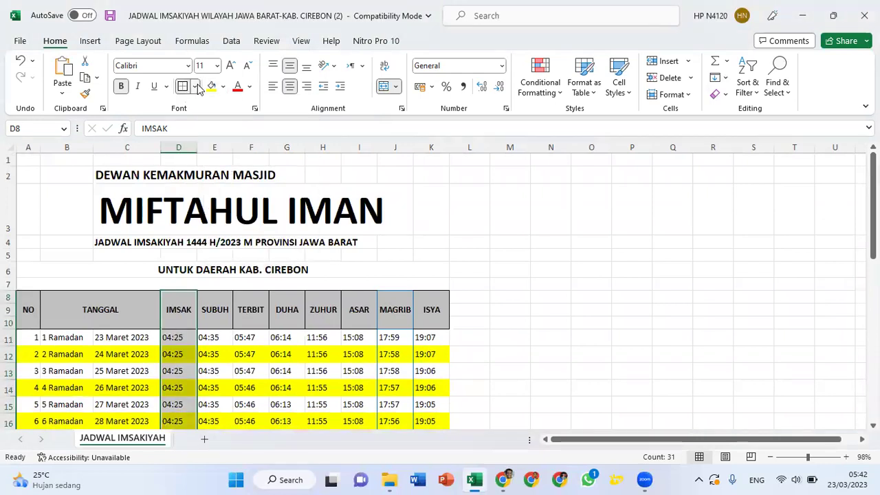
pyautogui.click(196, 87)
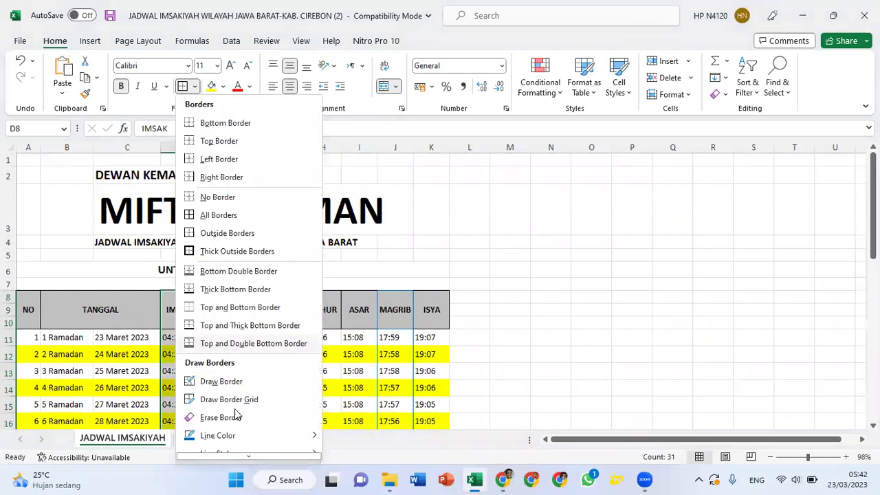
pyautogui.moveTo(258, 433)
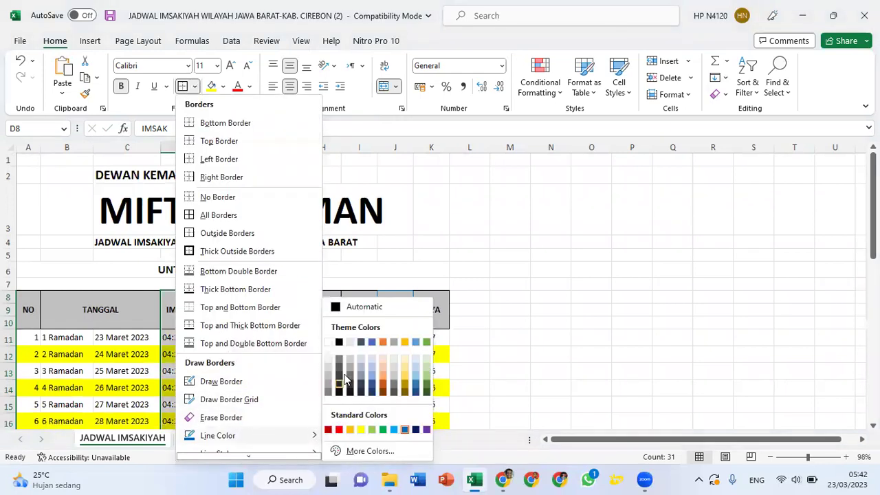
pyautogui.click(341, 308)
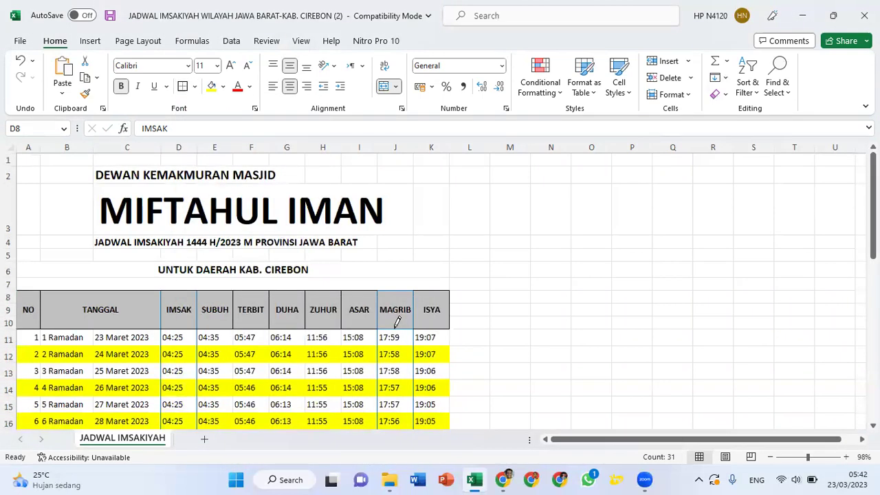
pyautogui.click(396, 328)
pyautogui.scroll(-2, 502, 215)
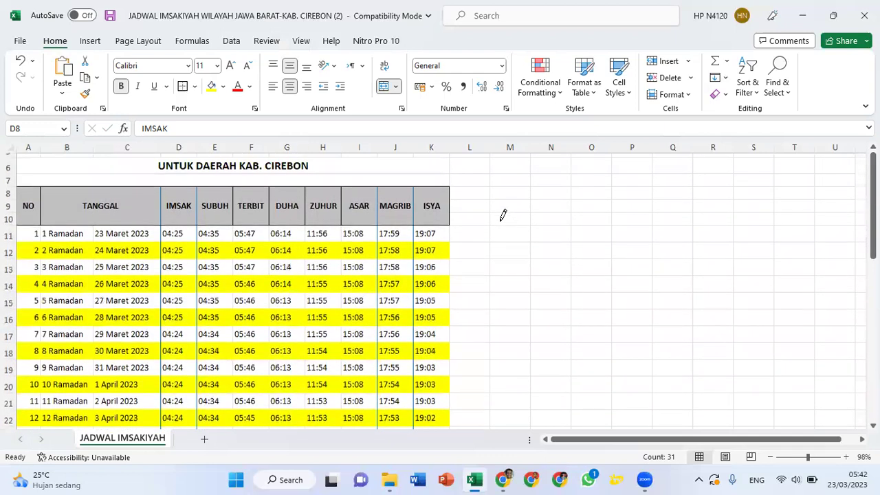
pyautogui.scroll(1, 502, 215)
pyautogui.press('Escape')
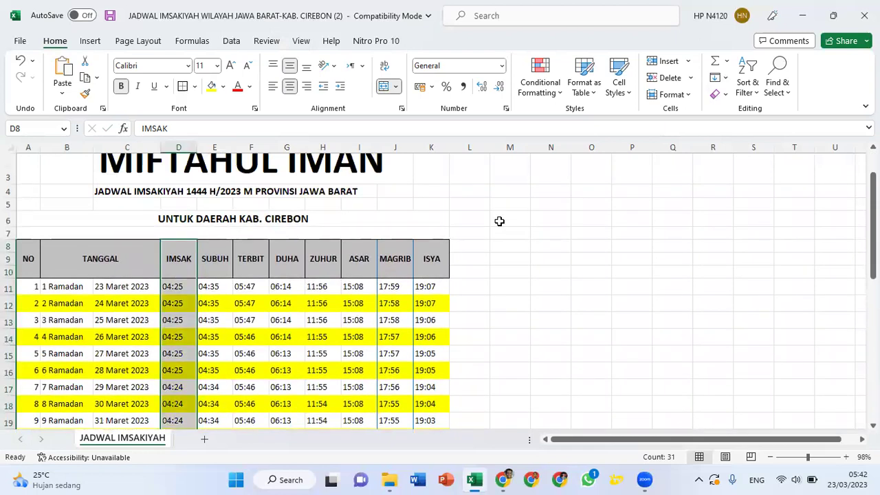
pyautogui.click(195, 86)
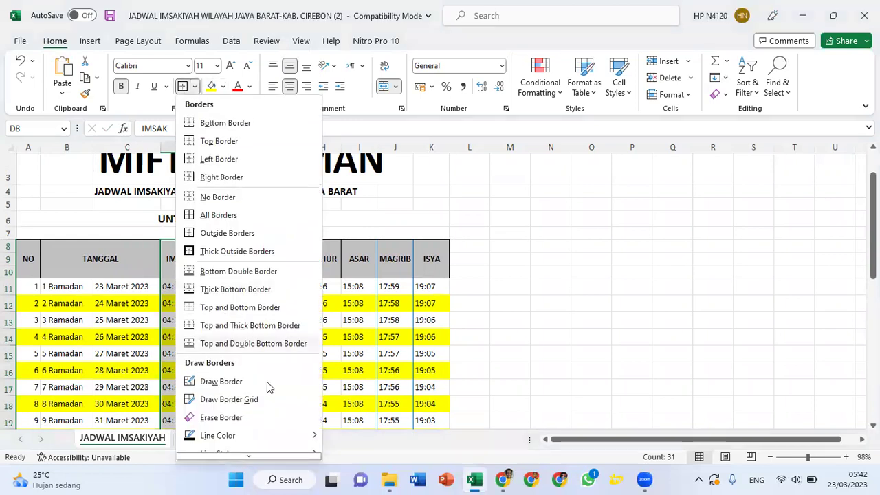
pyautogui.scroll(-1, 275, 387)
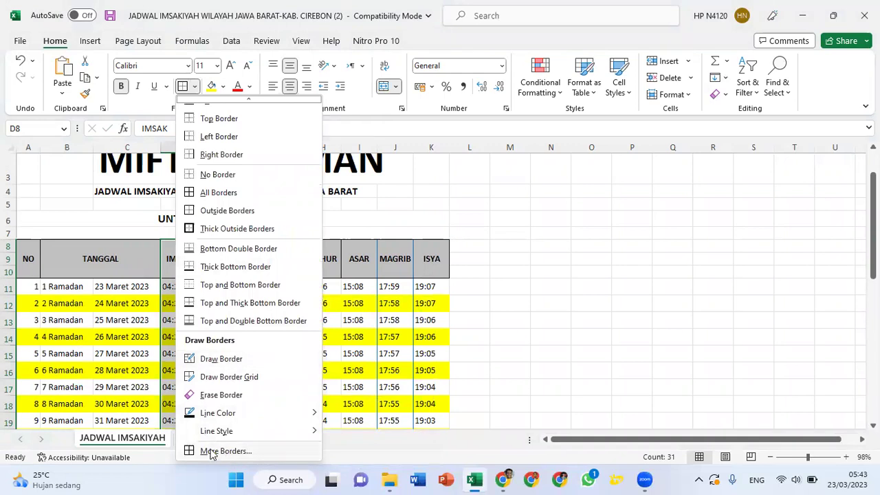
pyautogui.moveTo(222, 431)
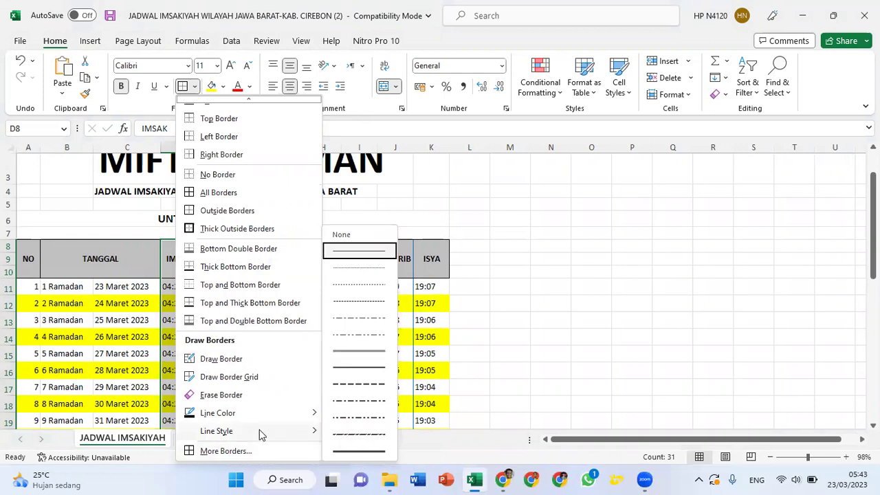
pyautogui.click(354, 367)
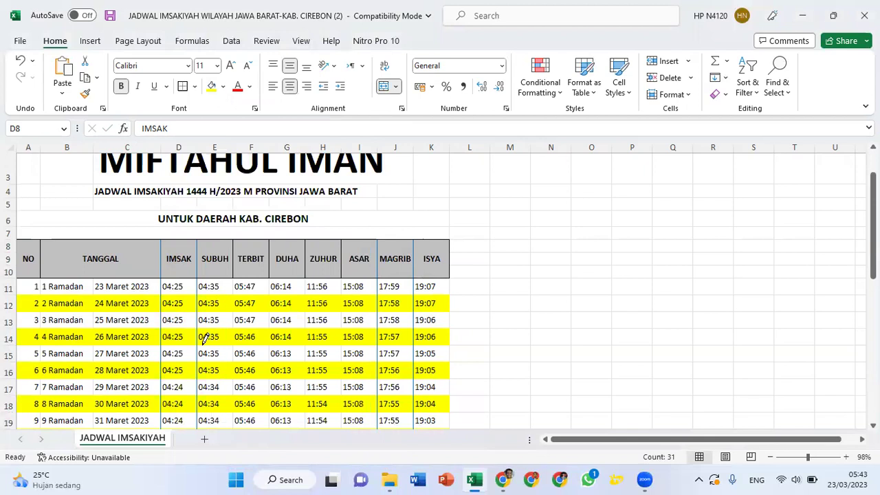
pyautogui.press('Escape')
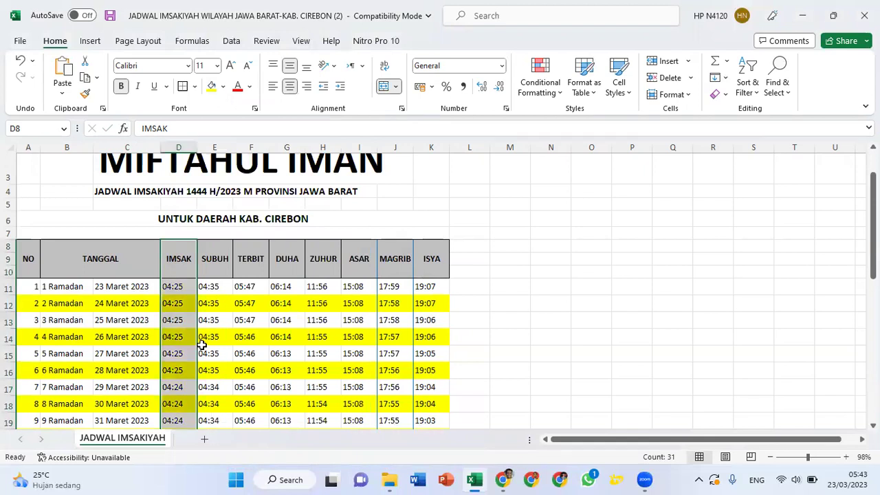
# Step: Apply medium-thick solid blue left and right borders to the IMSAK column, cells D8:D40, through the detailed border settings
pyautogui.click(183, 86)
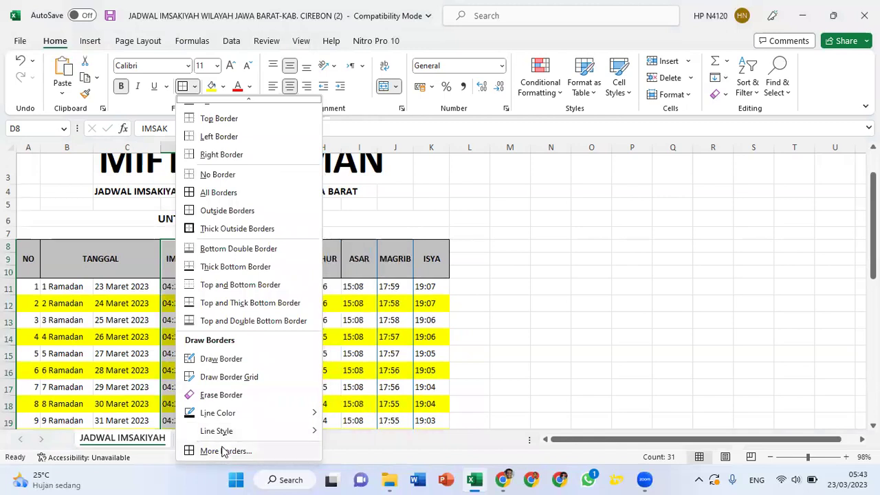
pyautogui.click(225, 451)
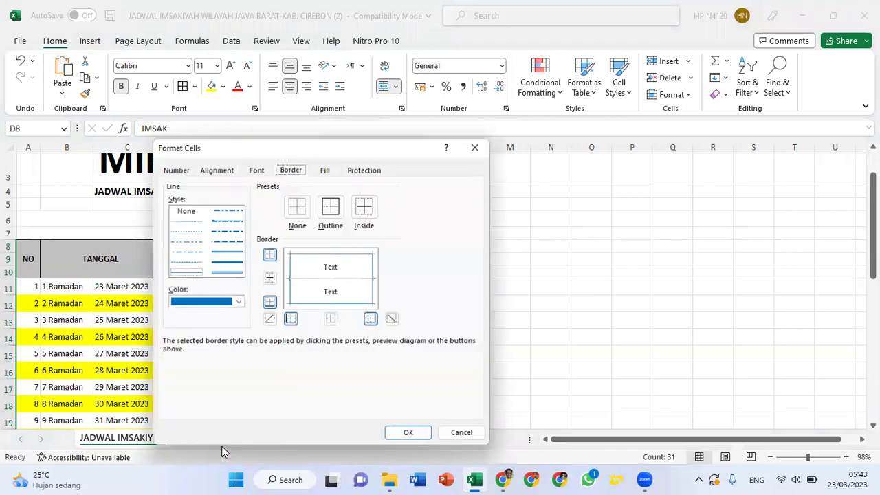
pyautogui.click(227, 254)
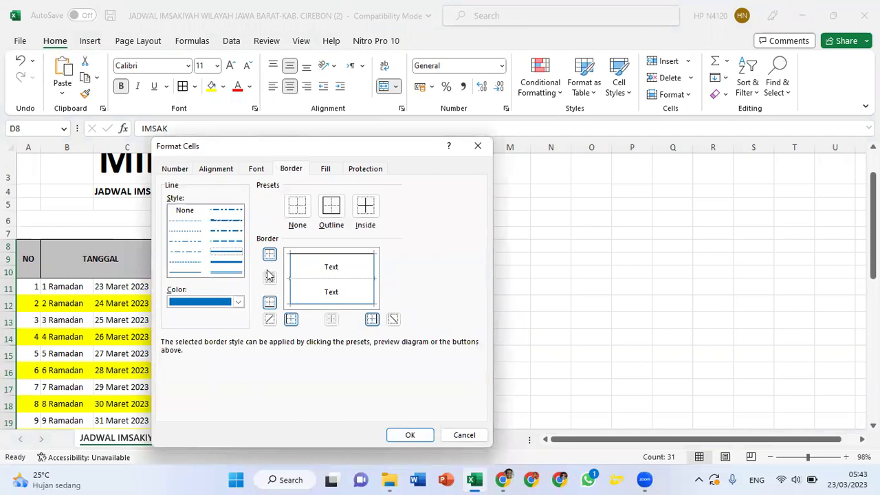
pyautogui.click(291, 290)
pyautogui.click(374, 292)
pyautogui.moveTo(385, 145); pyautogui.dragTo(388, 91)
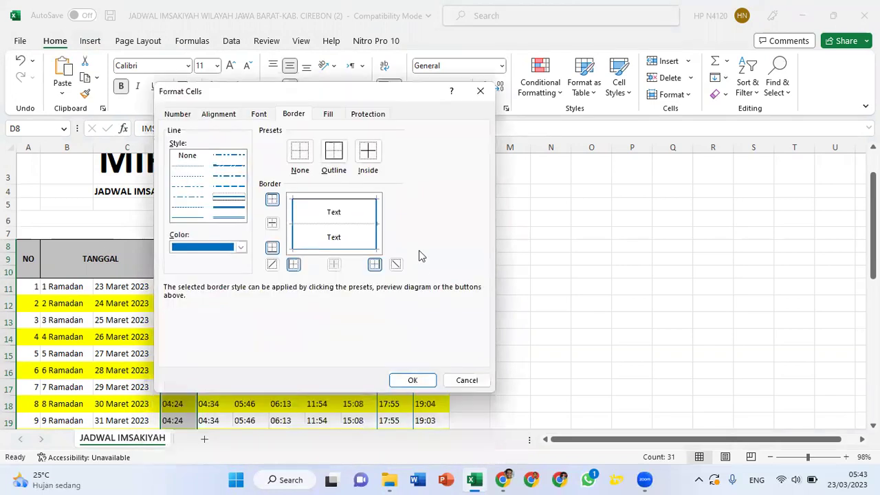
pyautogui.click(413, 379)
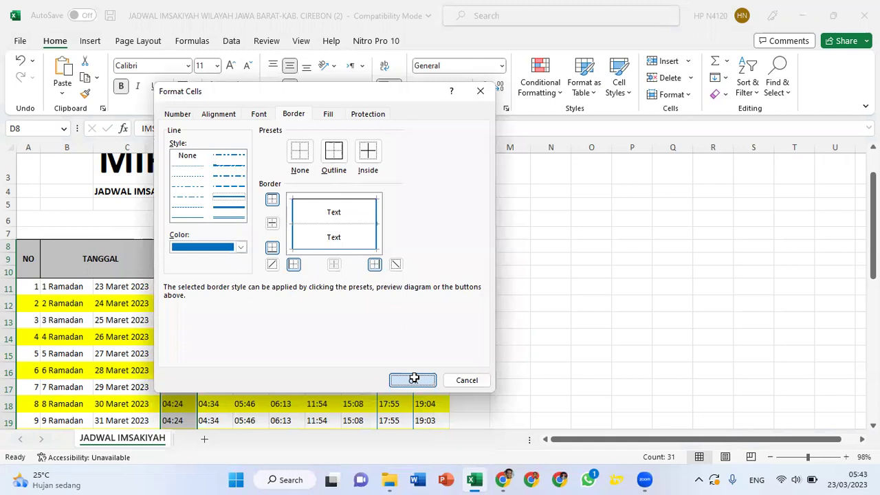
pyautogui.click(468, 319)
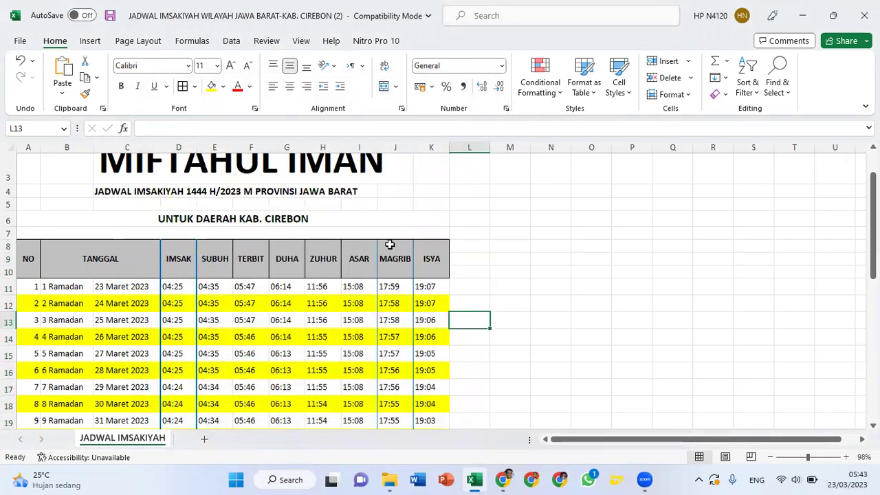
# Step: Apply medium-thick solid blue left and right borders to the MAGRIB column, cells J8:J40, through the detailed border settings
pyautogui.moveTo(389, 252); pyautogui.dragTo(400, 407)
pyautogui.scroll(-2, 396, 373)
pyautogui.scroll(-2, 402, 398)
pyautogui.scroll(-2, 400, 407)
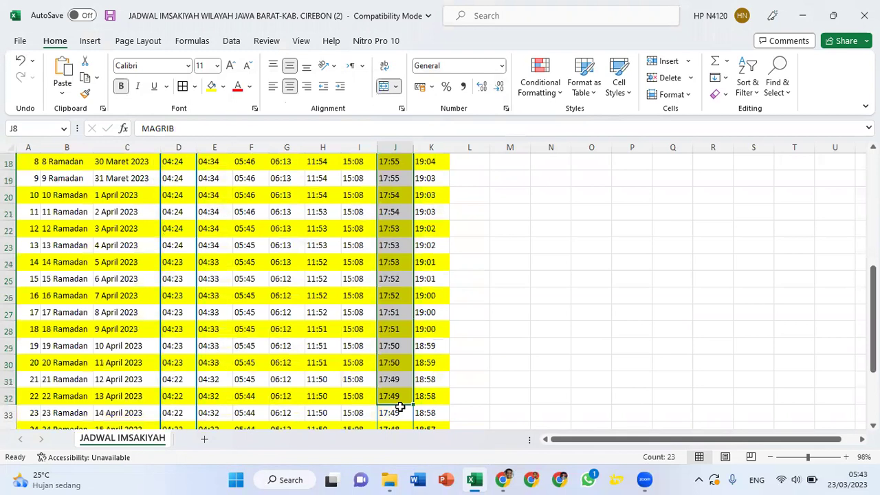
pyautogui.hotkey('ctrl', 'shift', 'Down')
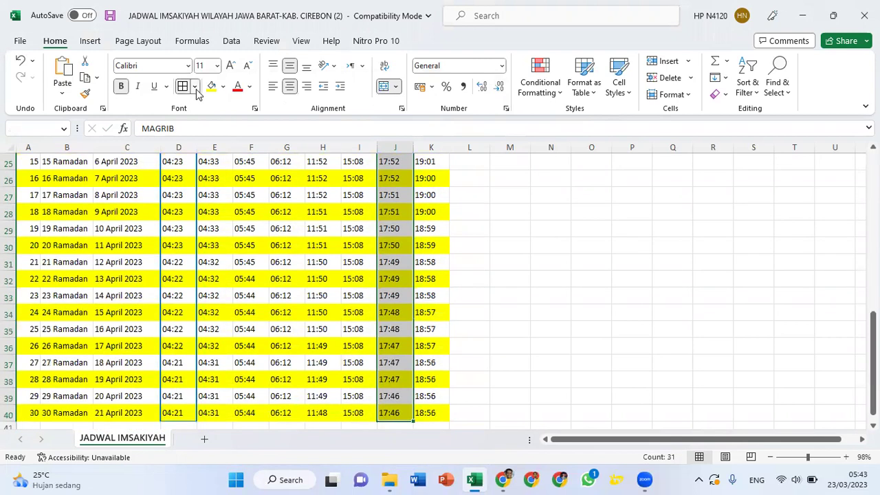
pyautogui.click(195, 87)
pyautogui.scroll(-1, 234, 392)
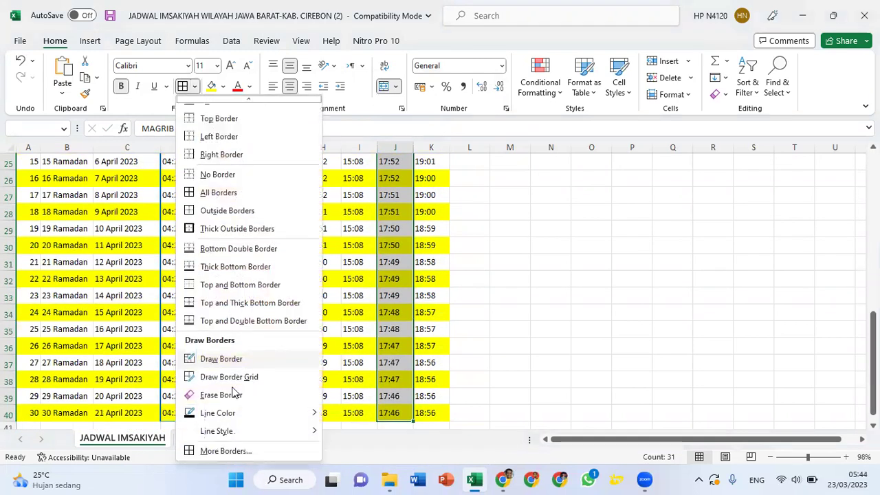
pyautogui.click(221, 452)
pyautogui.click(231, 199)
pyautogui.click(292, 232)
pyautogui.click(377, 233)
pyautogui.click(409, 382)
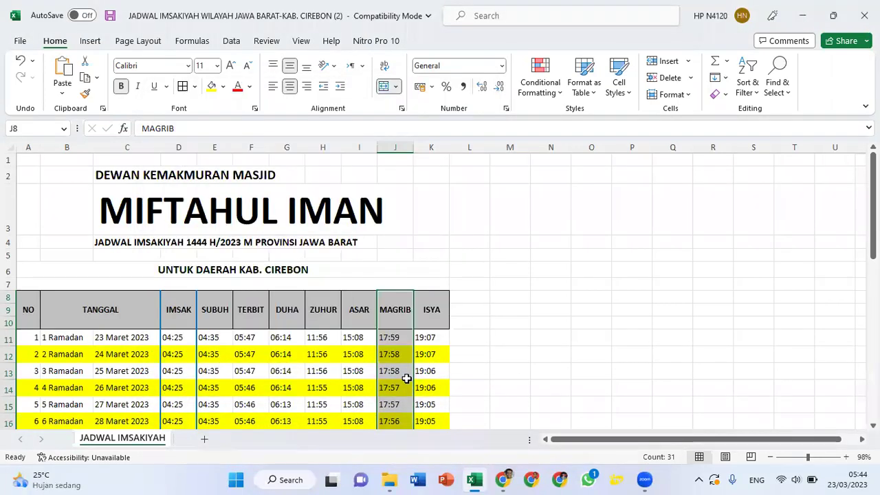
# Step: Review the blue borders of the IMSAK and MAGRIB columns along the whole schedule
pyautogui.scroll(-3, 406, 378)
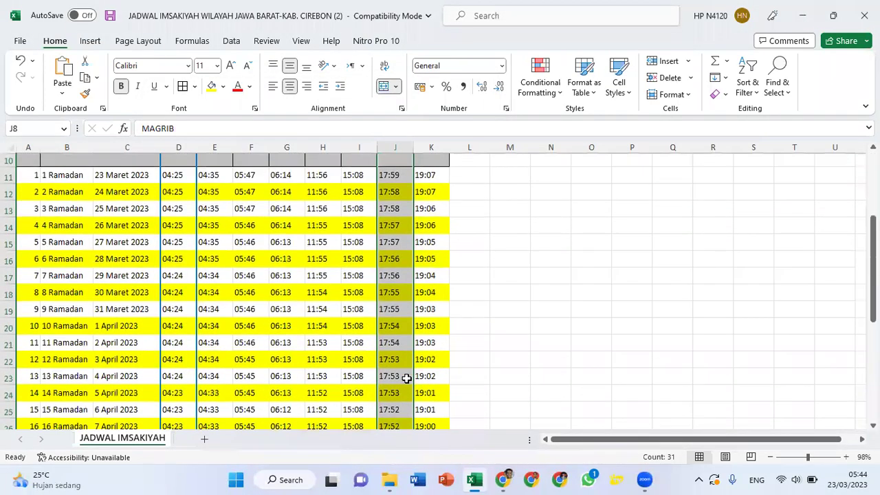
pyautogui.click(336, 346)
pyautogui.scroll(-11, 337, 346)
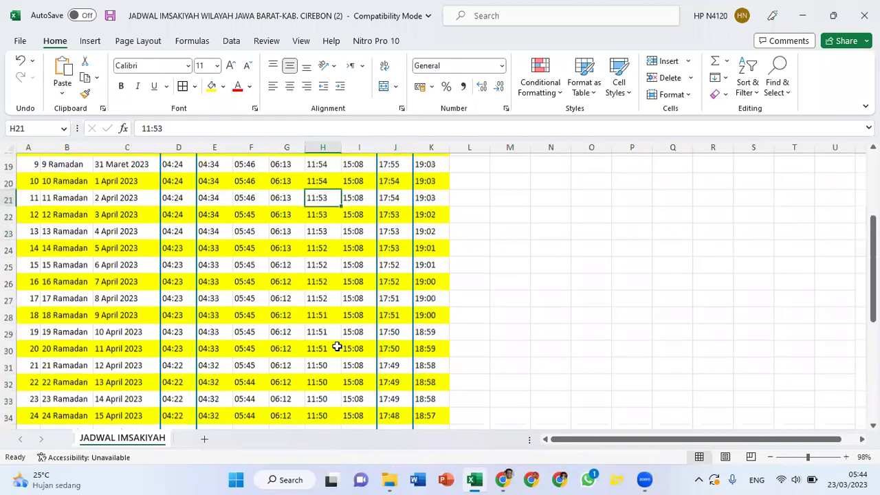
pyautogui.scroll(14, 337, 346)
pyautogui.scroll(-5, 337, 346)
pyautogui.scroll(5, 337, 345)
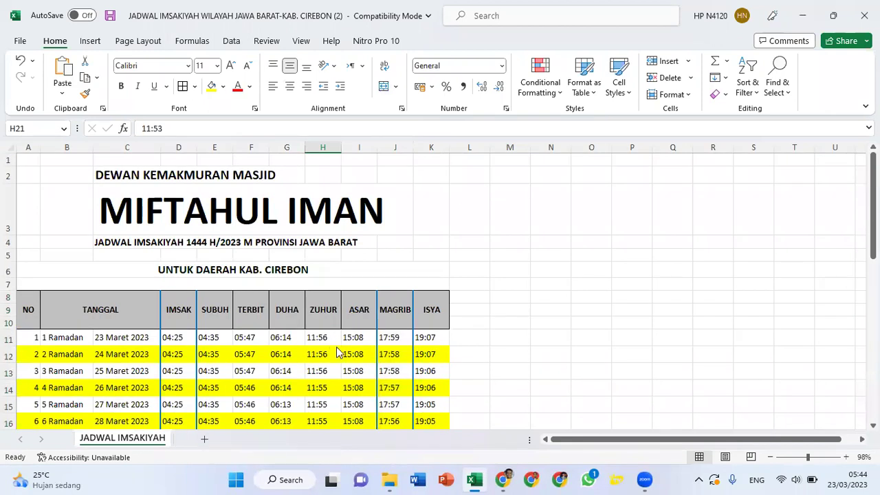
# Step: Open the print preview and set the print scaling to Fit All Columns on One Page
pyautogui.hotkey('ctrl', 'p')
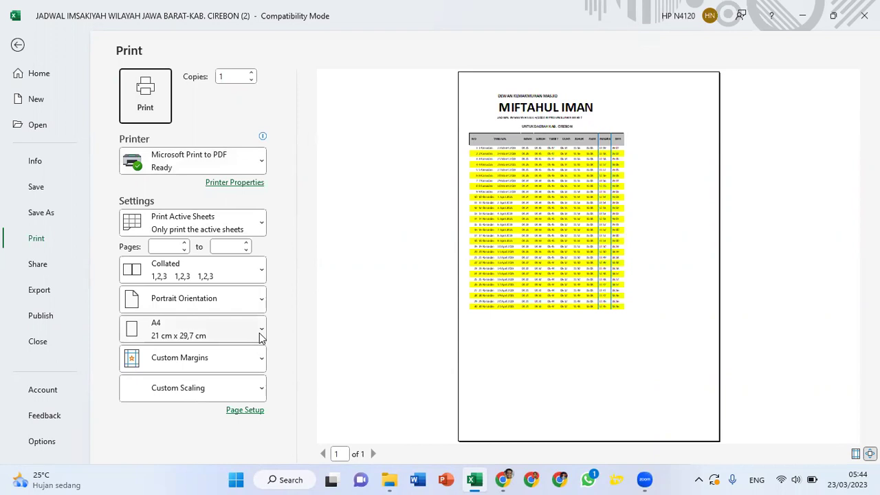
pyautogui.click(262, 393)
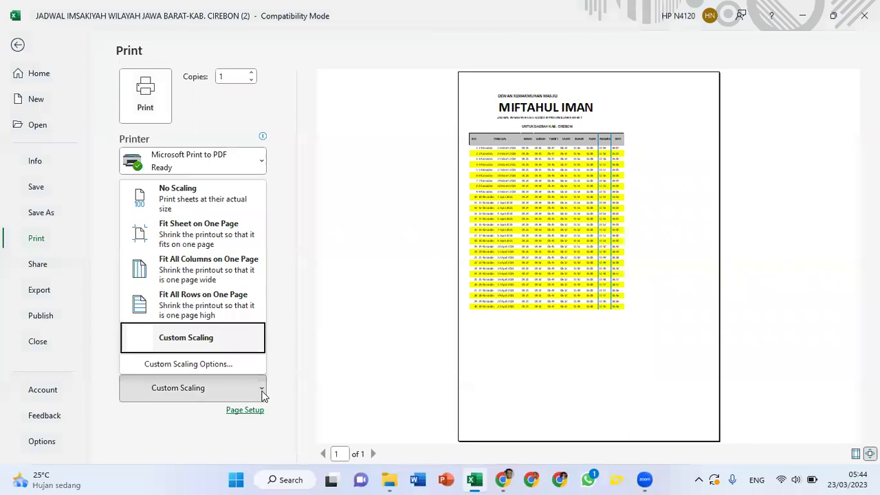
pyautogui.click(221, 273)
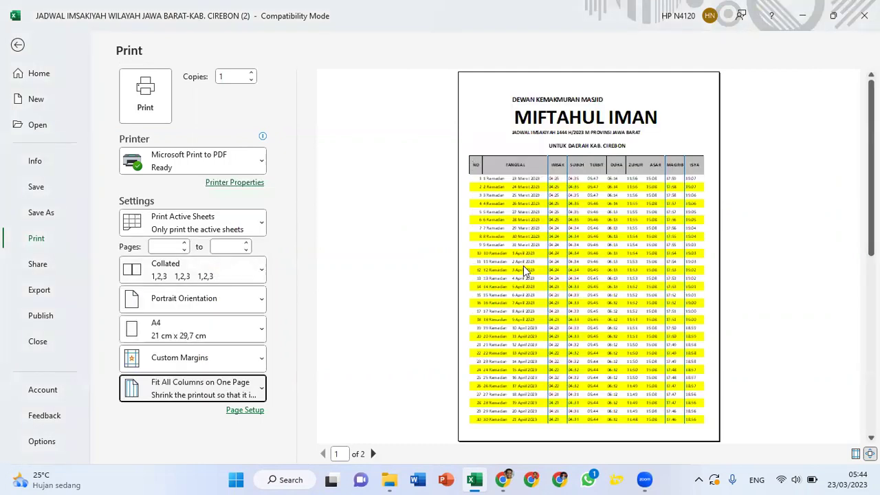
# Step: Check both pages of the print preview for the schedule's layout and return to the worksheet
pyautogui.scroll(-1, 523, 266)
pyautogui.scroll(1, 523, 266)
pyautogui.scroll(-1, 588, 256)
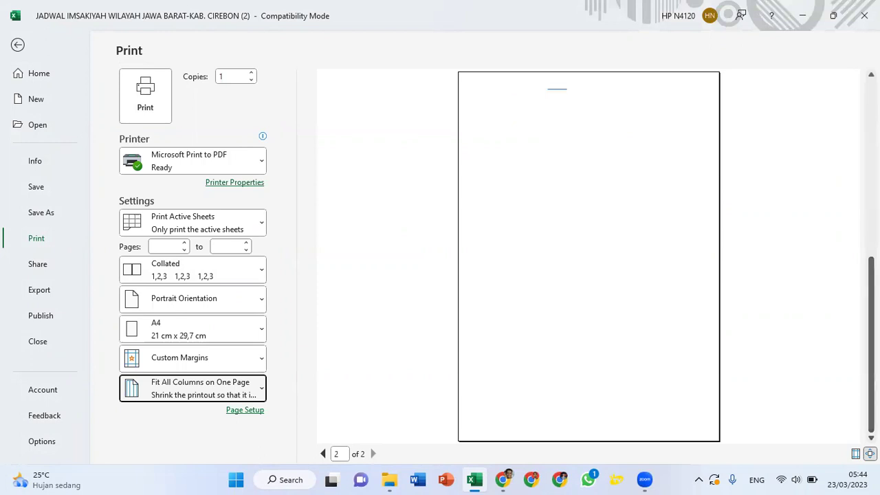
pyautogui.scroll(1, 588, 256)
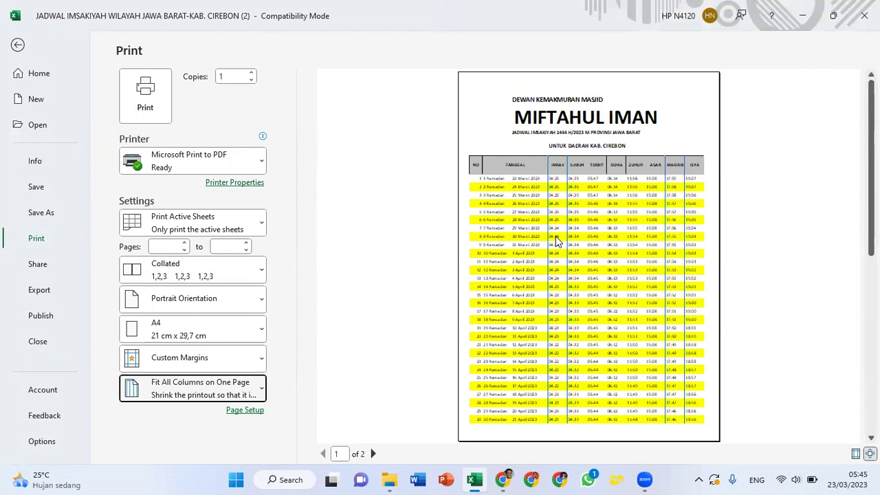
pyautogui.click(18, 46)
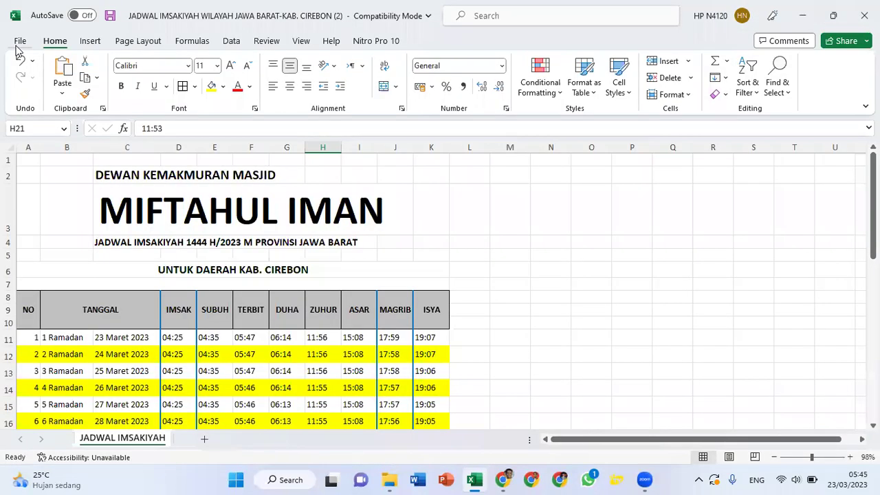
pyautogui.click(19, 43)
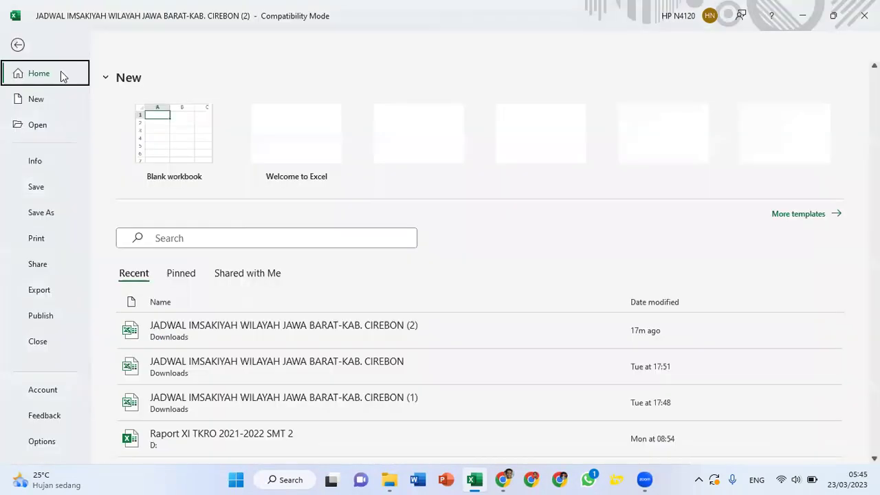
pyautogui.click(18, 47)
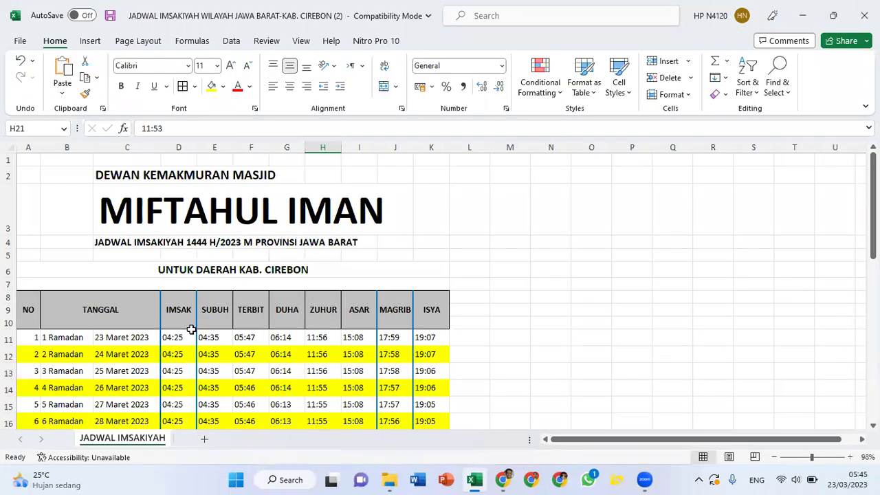
# Step: Apply a bottom border to the last IMSAK cell, D40
pyautogui.scroll(-11, 251, 330)
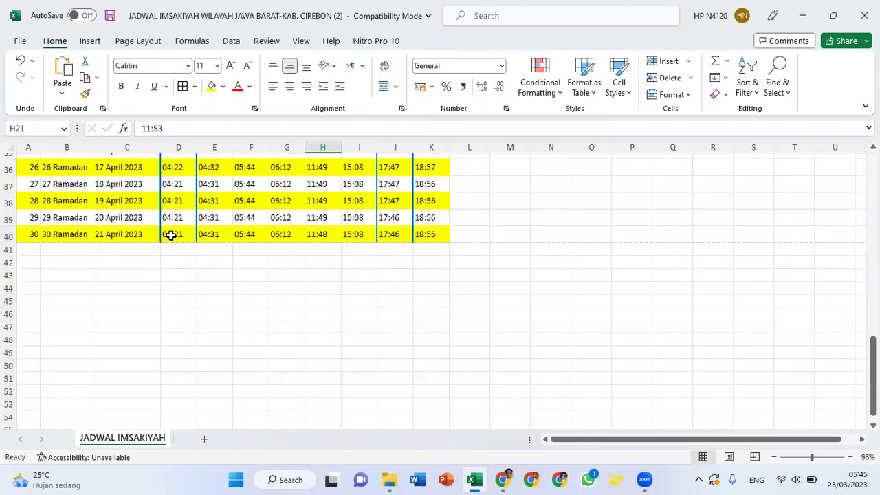
pyautogui.click(171, 235)
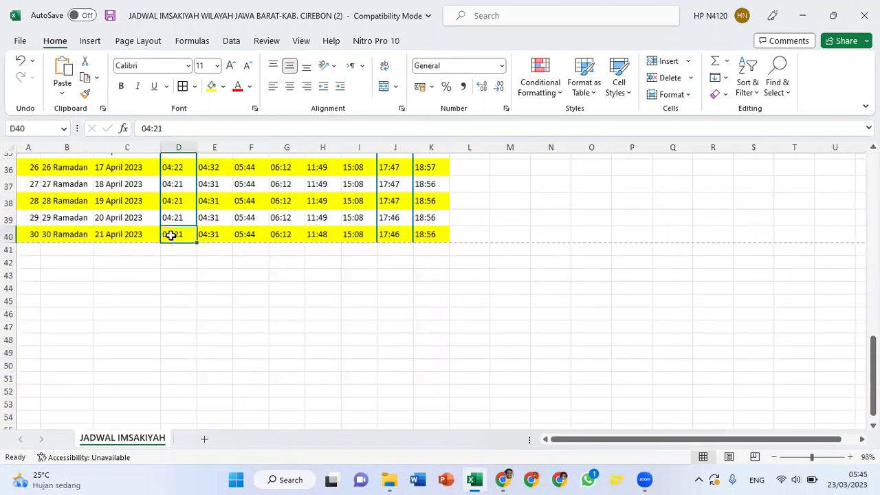
pyautogui.click(196, 87)
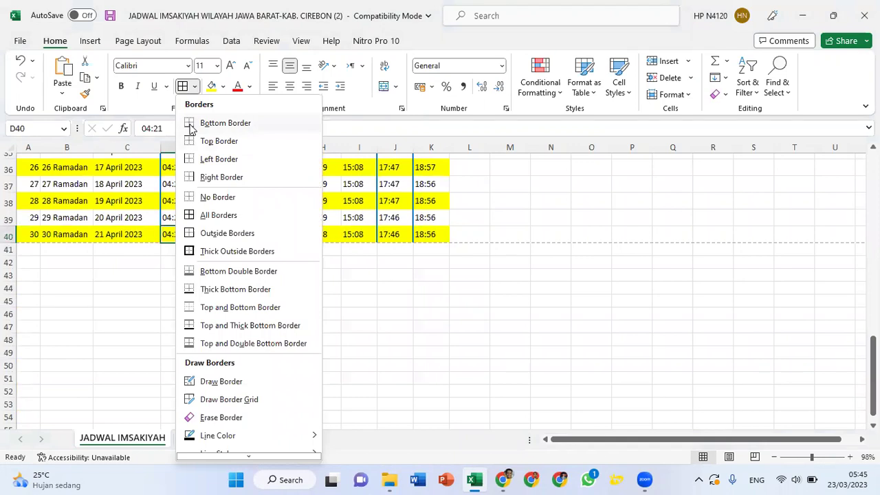
pyautogui.click(191, 129)
pyautogui.click(334, 252)
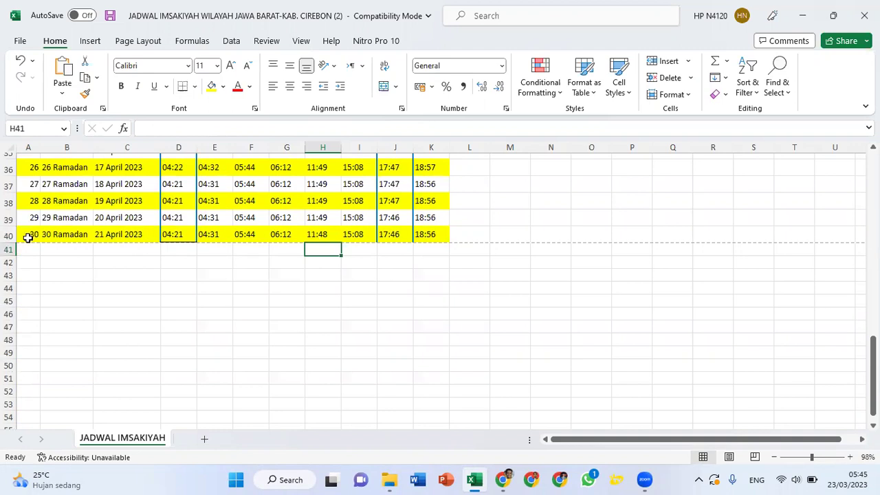
# Step: Apply a bottom border across the schedule's last row, cells A40:K40
pyautogui.moveTo(25, 237); pyautogui.dragTo(448, 233)
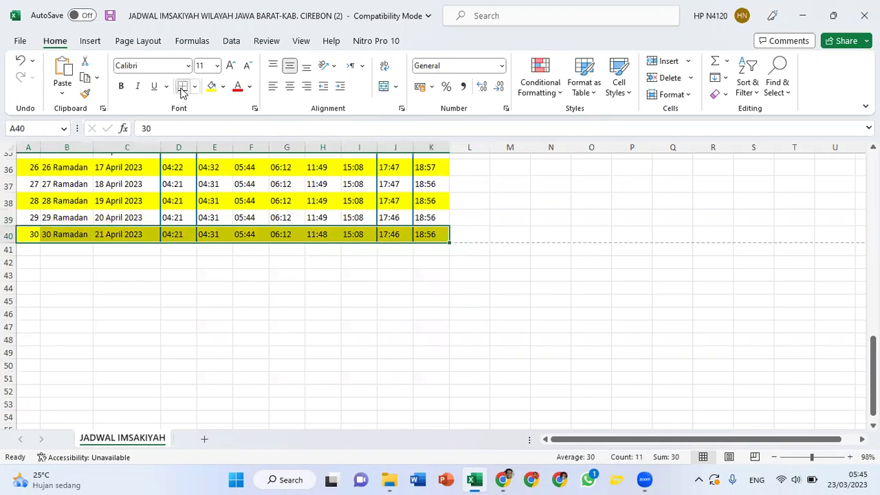
pyautogui.click(253, 221)
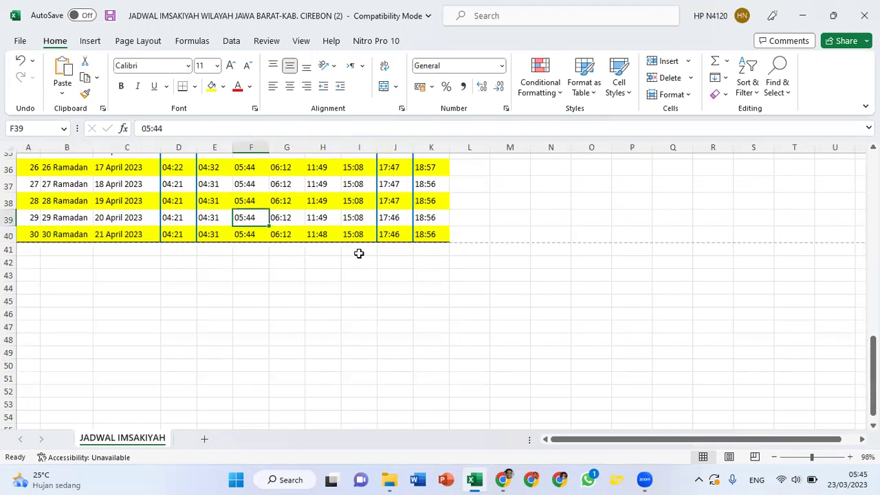
pyautogui.scroll(5, 358, 253)
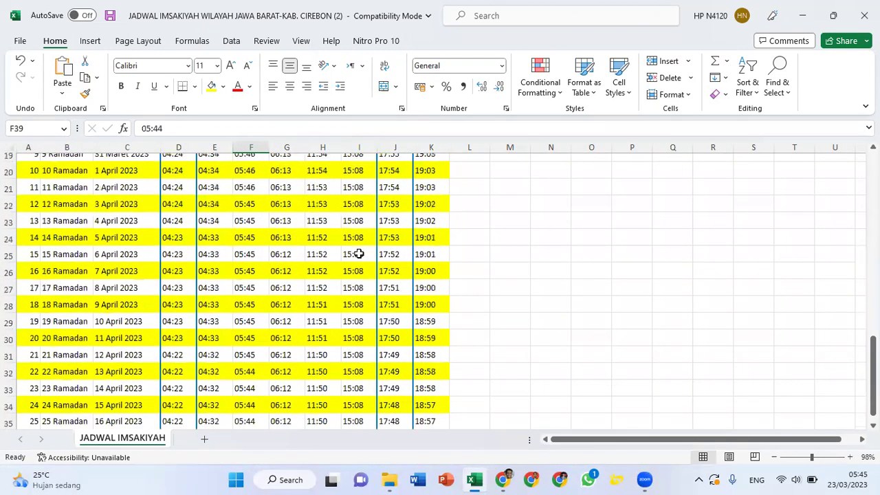
pyautogui.scroll(6, 358, 253)
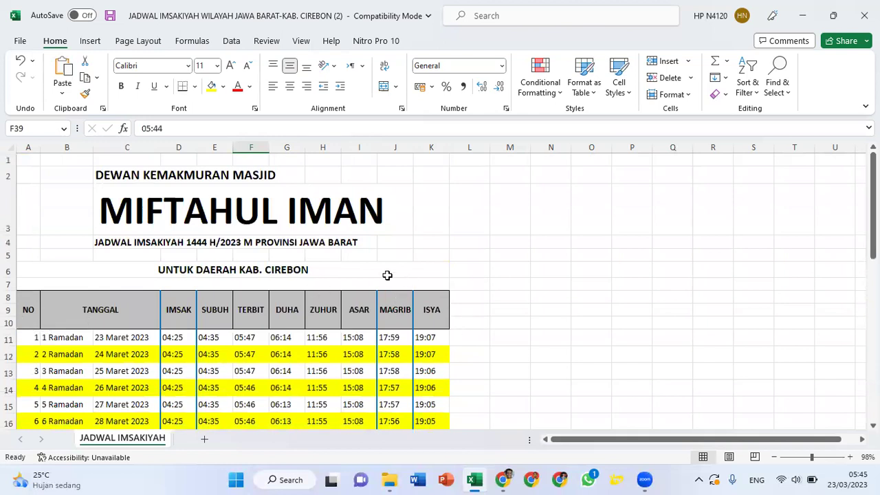
# Step: Print the schedule with Microsoft Print to PDF, saving it on Data (D:) under the name Jadwal Imsakiyah
pyautogui.hotkey('ctrl', 'p')
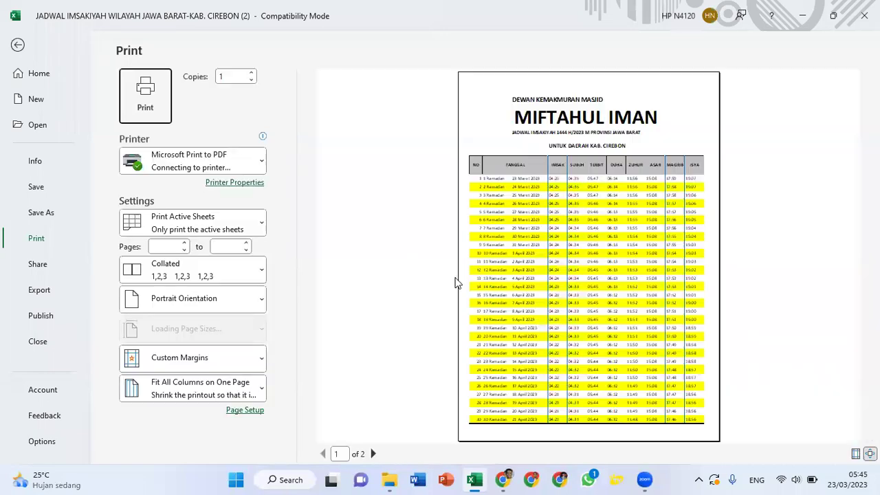
pyautogui.click(390, 289)
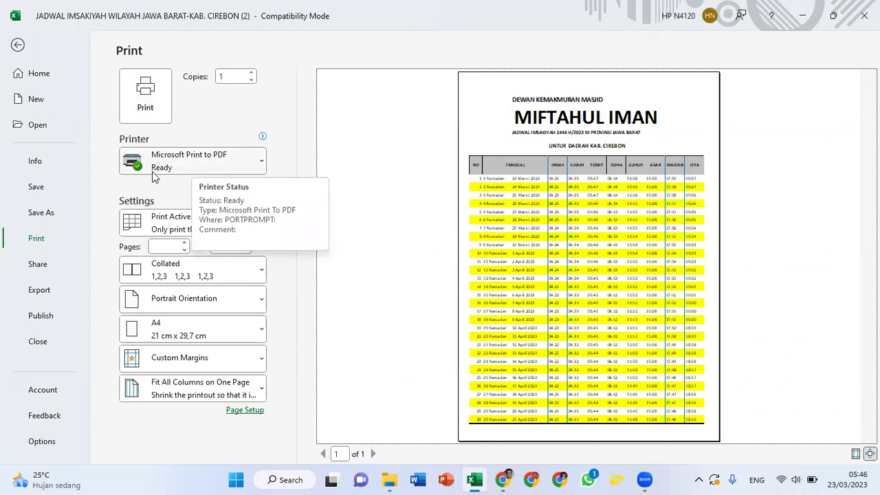
pyautogui.click(158, 107)
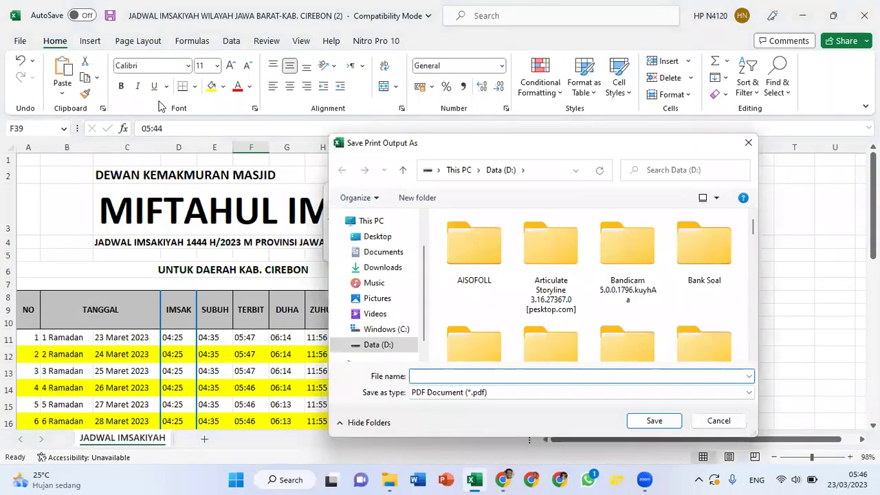
pyautogui.write('Jad')
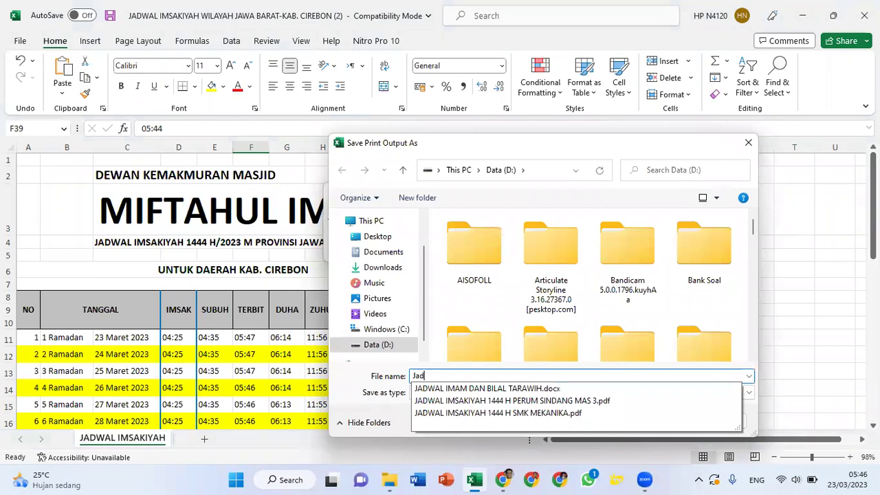
pyautogui.write('wal Imsakiyah')
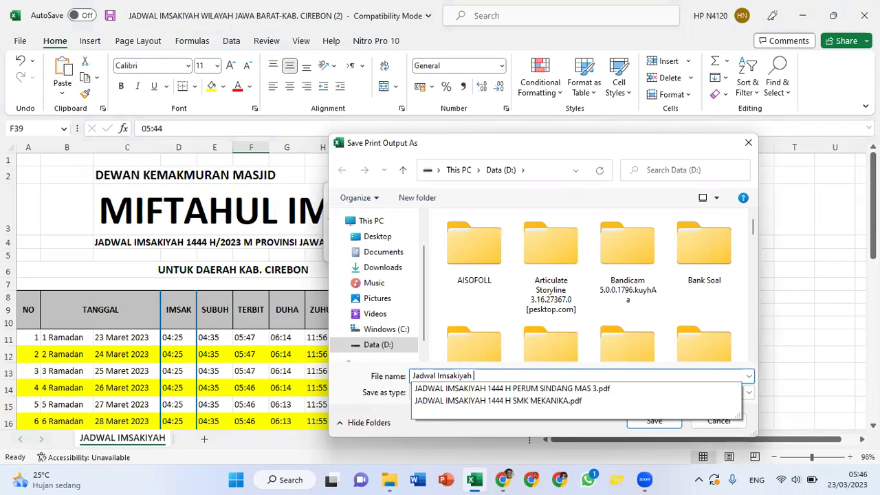
pyautogui.press('Return')
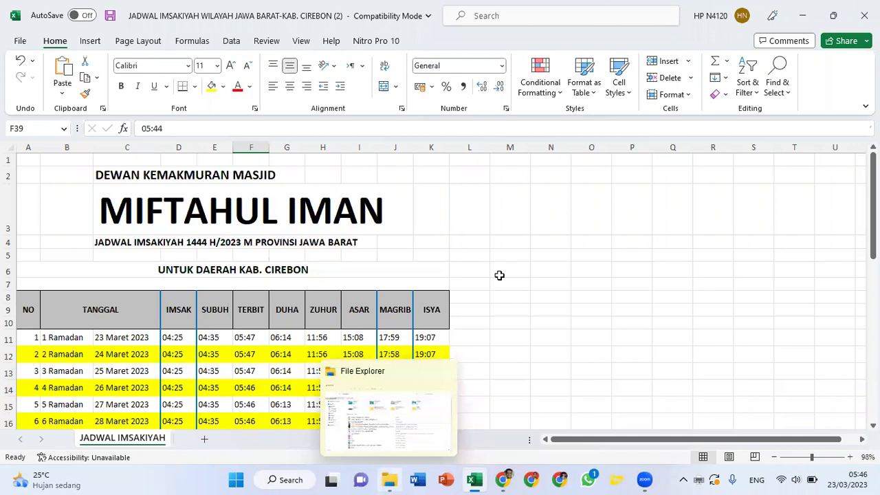
pyautogui.scroll(-3, 499, 274)
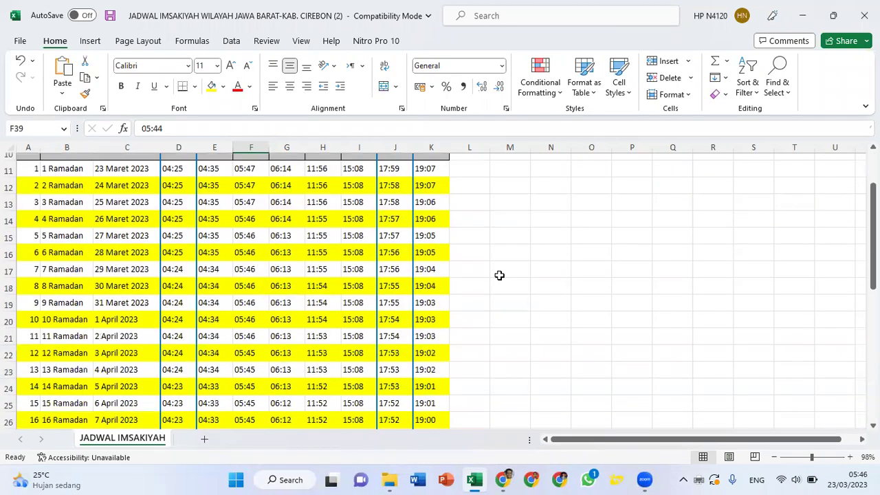
pyautogui.scroll(-1, 499, 275)
pyautogui.scroll(-1, 499, 275)
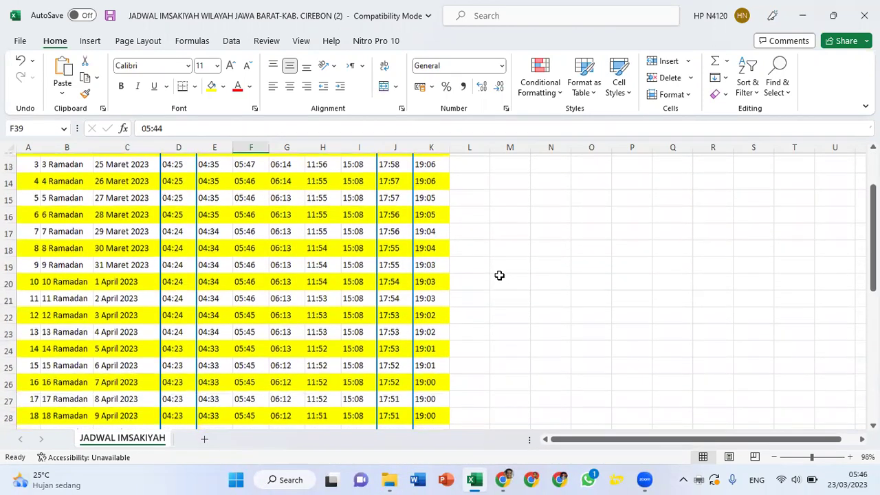
pyautogui.scroll(-1, 499, 275)
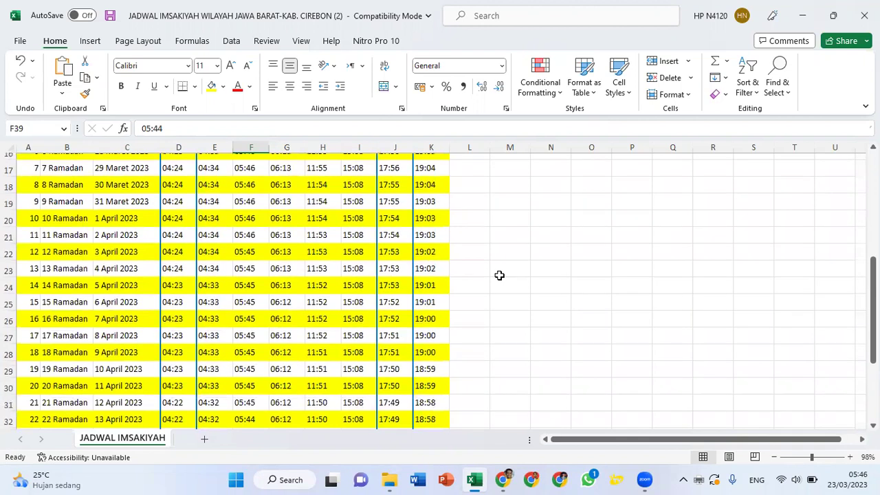
pyautogui.scroll(-3, 499, 275)
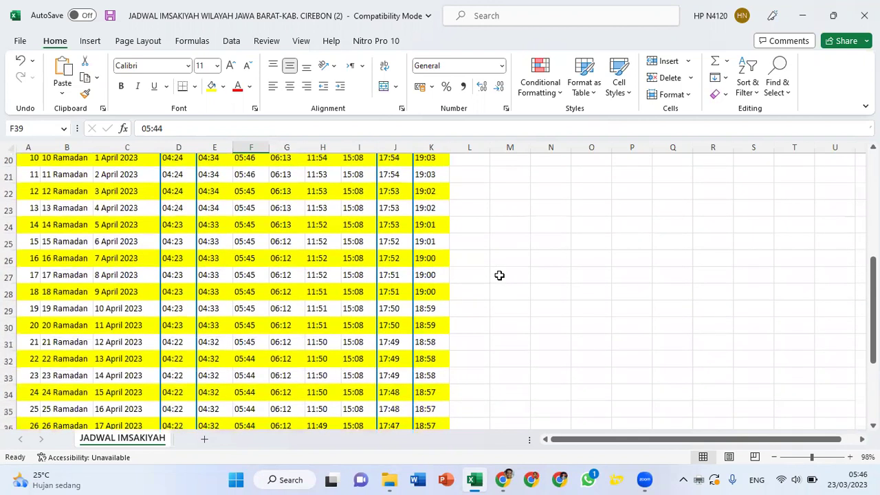
pyautogui.scroll(6, 499, 274)
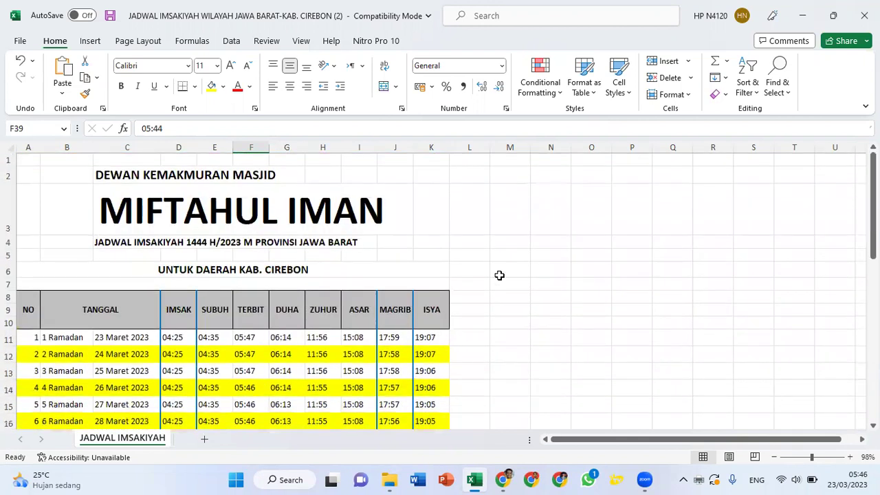